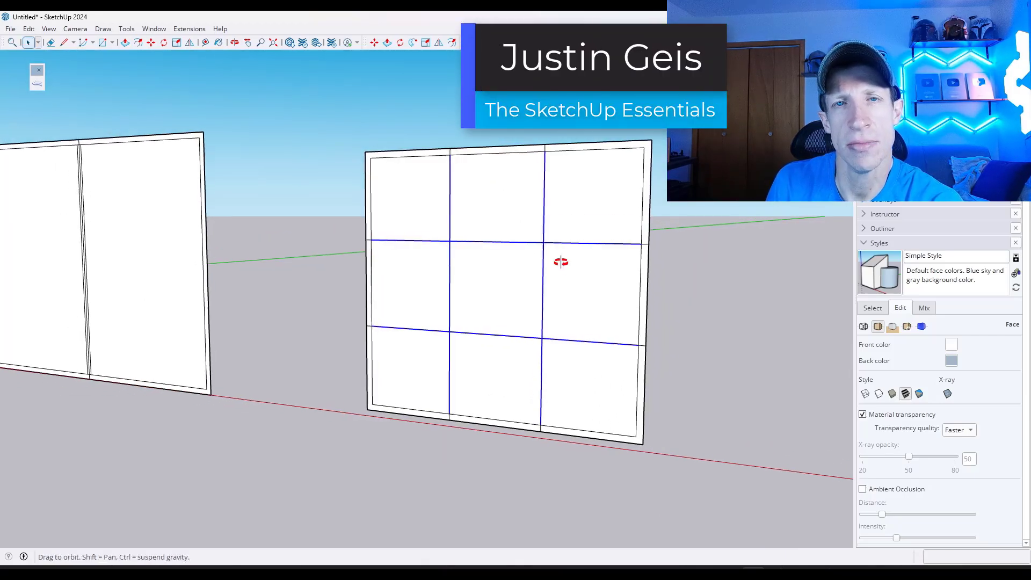
- Pick a first S4U Offset point on a blue grid line, then push/pull the cabinet door faces outward
middle_drag(560, 262, 527, 210)
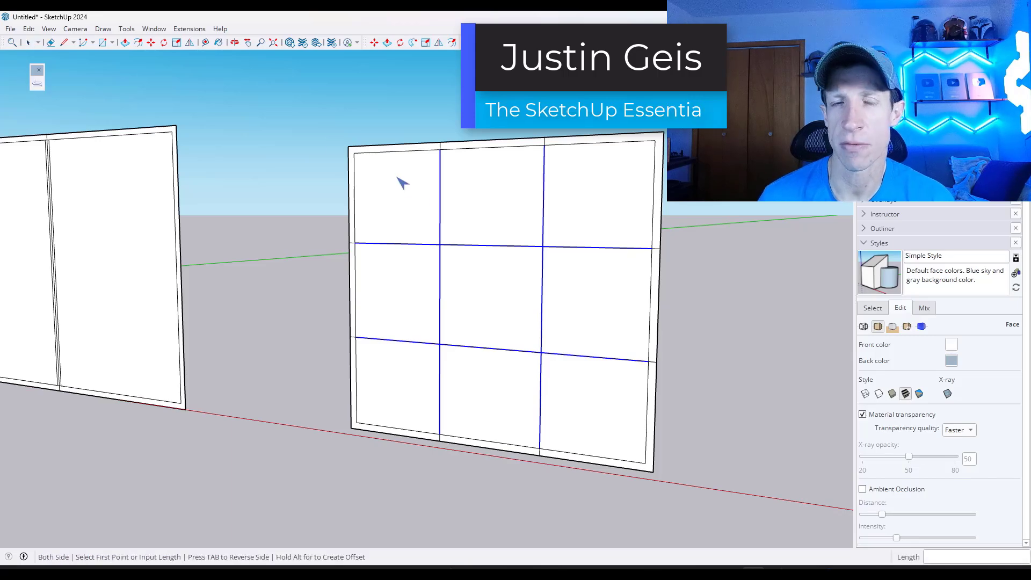
click(440, 205)
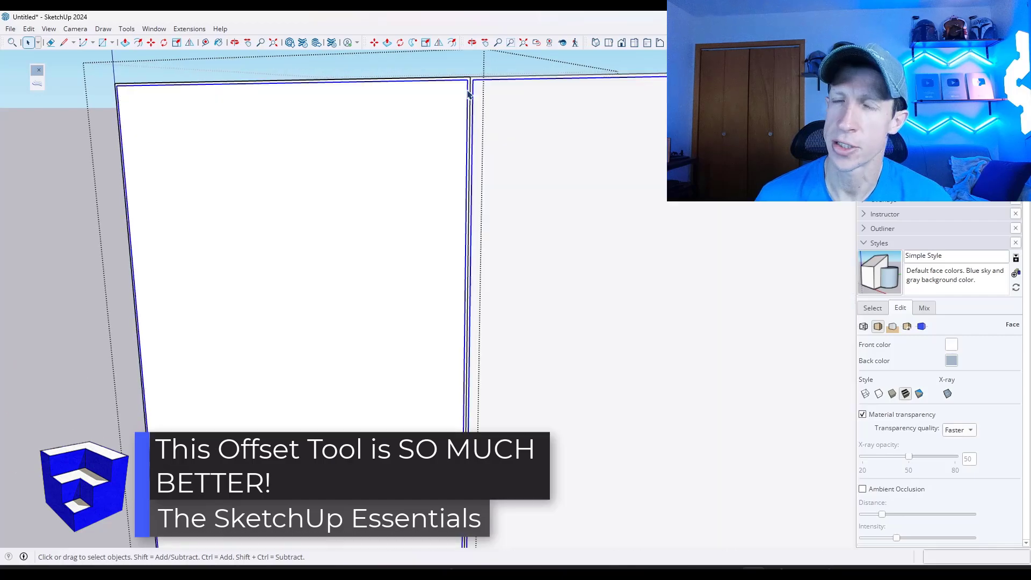
key(p)
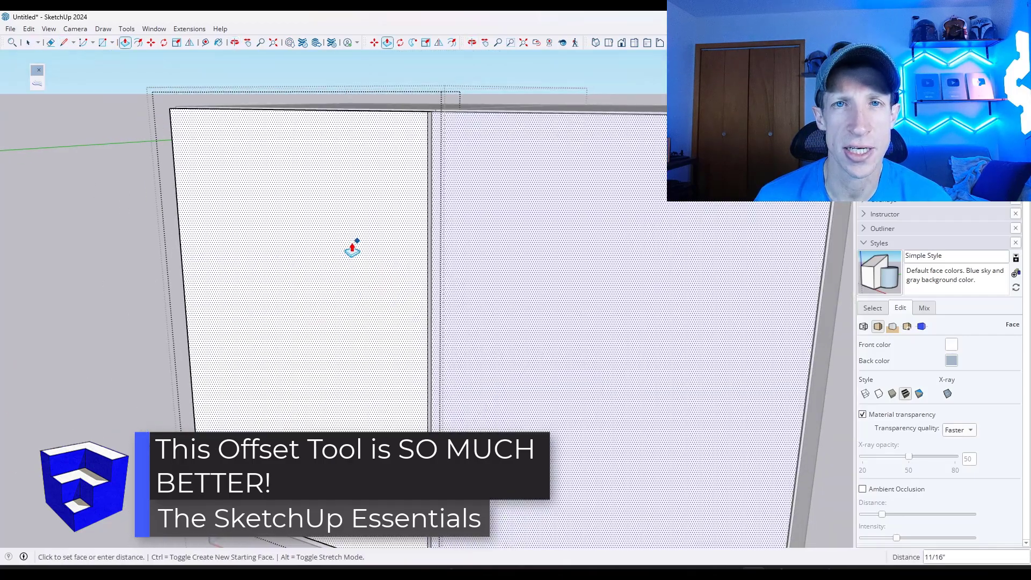
key(space)
scroll(725, 253, down, 5)
middle_drag(725, 253, 525, 166)
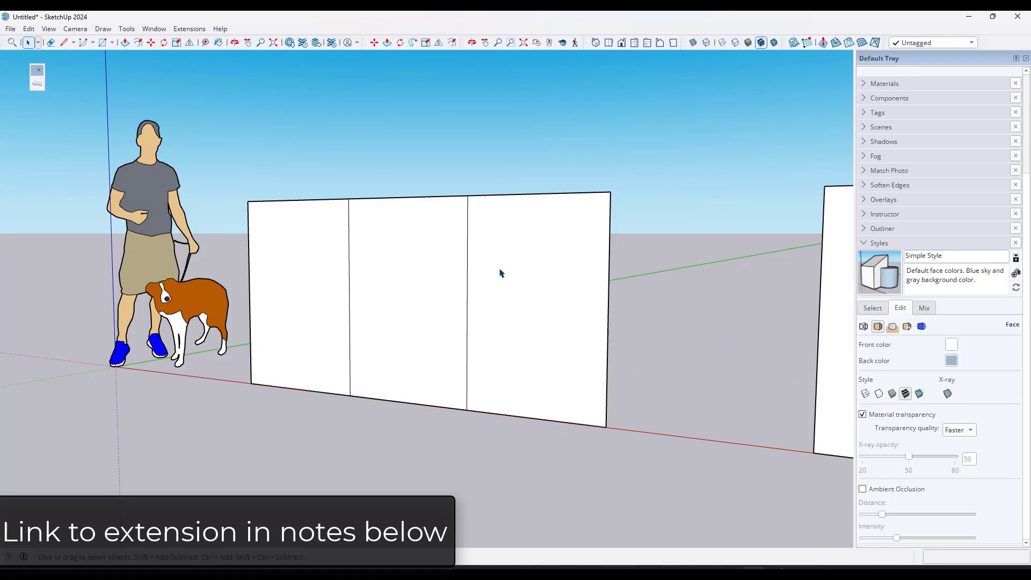
- Select the three wall panels and run Lattice Maker with default Lattice Properties to build the glass lattice
click(501, 274)
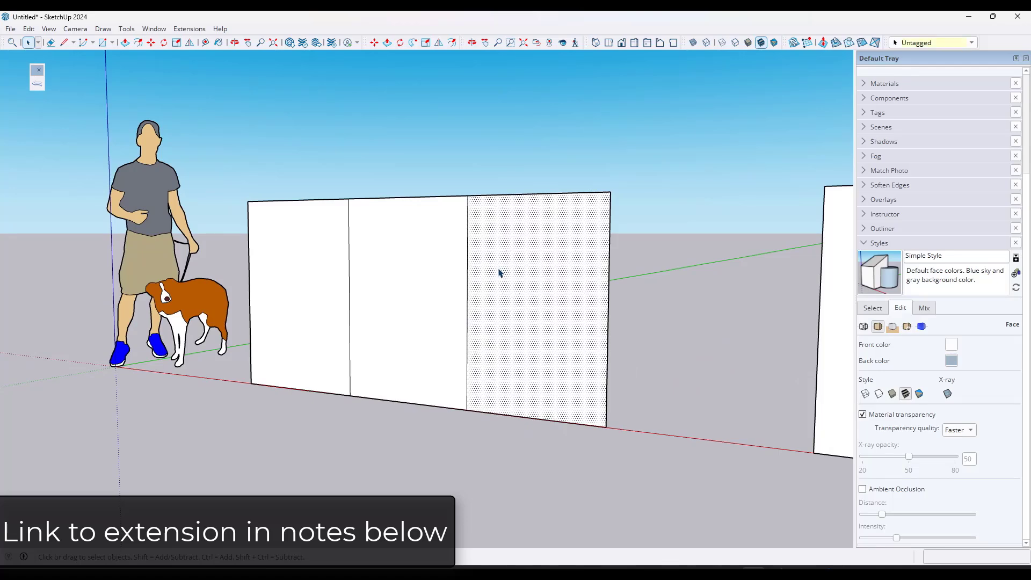
scroll(494, 272, up, 1)
shift+click(410, 260)
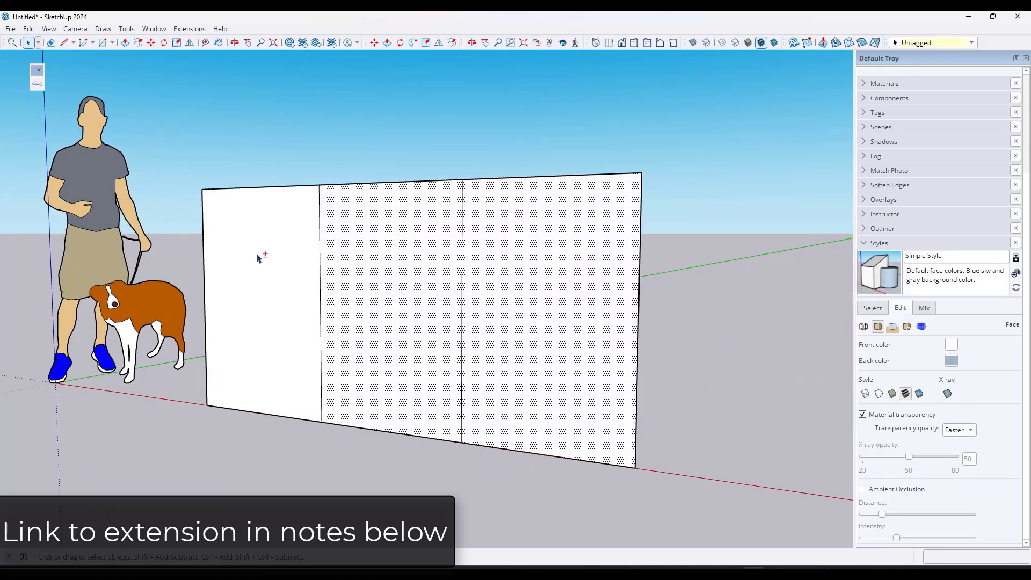
shift+click(260, 255)
click(189, 29)
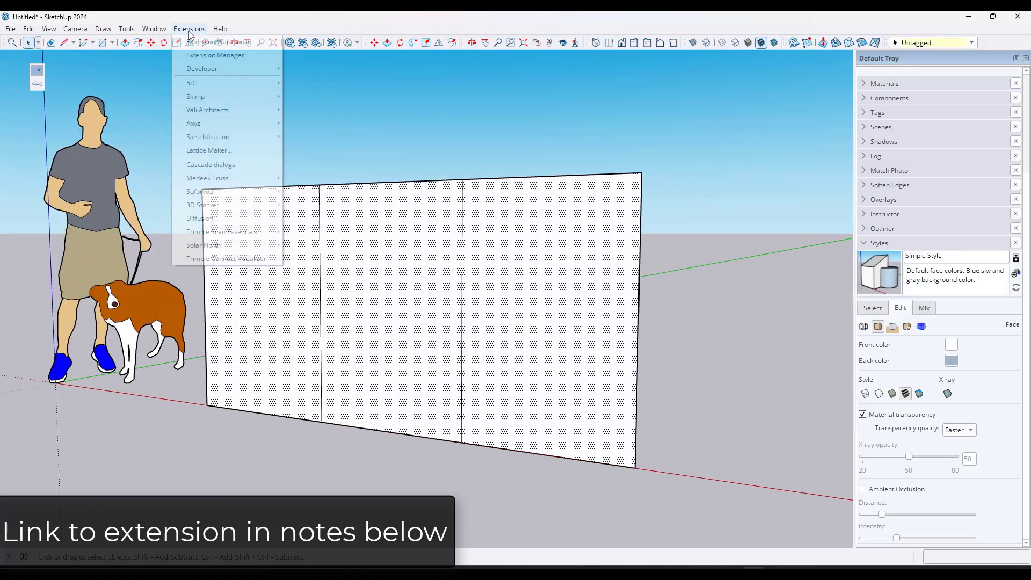
click(208, 150)
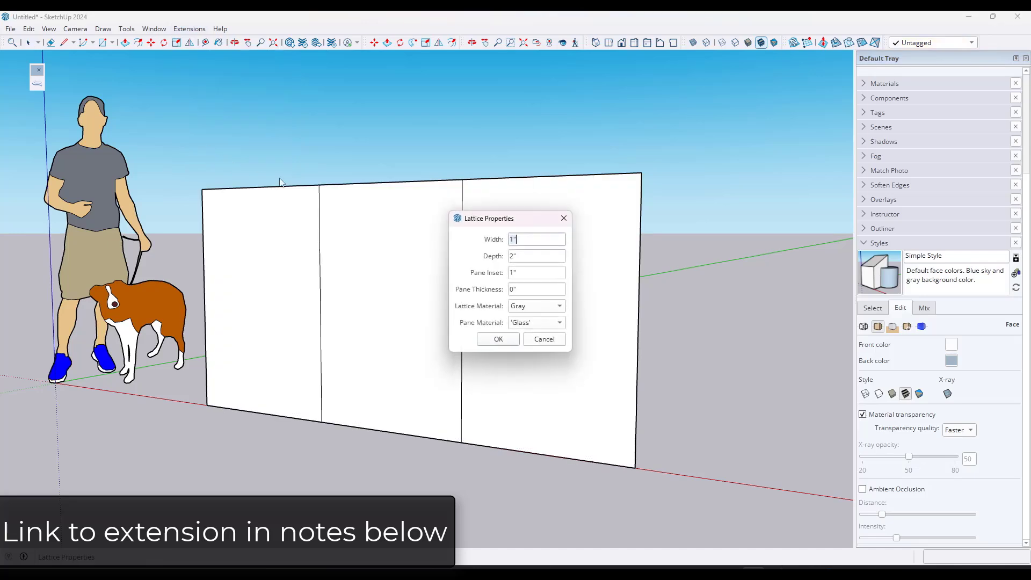
click(499, 340)
middle_drag(440, 306, 459, 329)
scroll(522, 317, up, 2)
scroll(573, 299, down, 4)
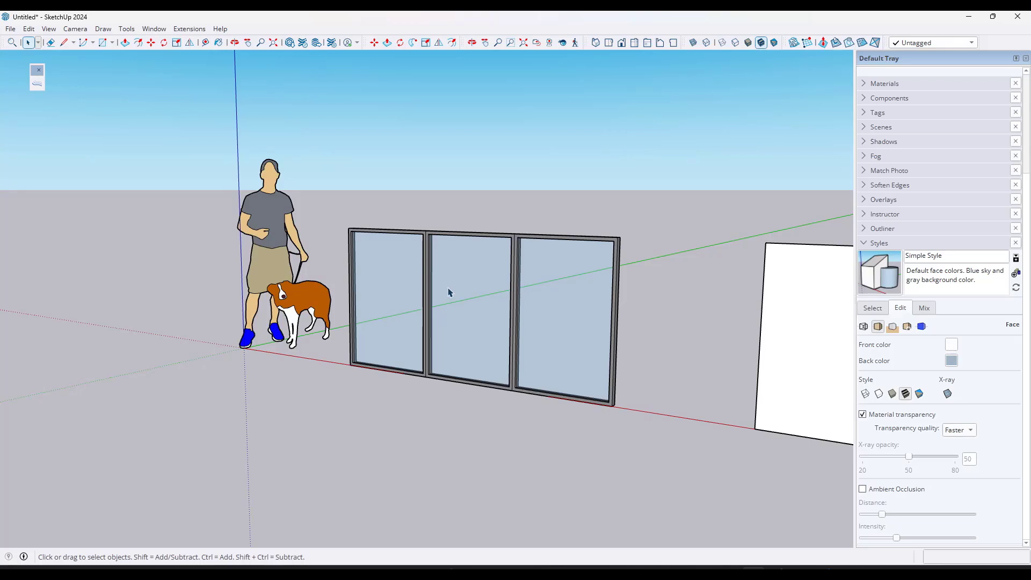
scroll(510, 228, up, 4)
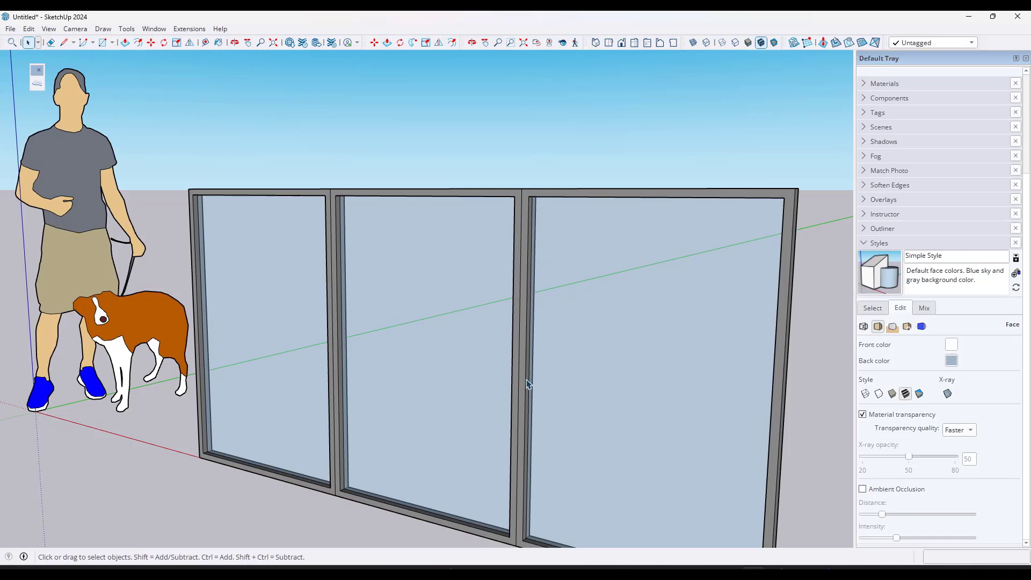
middle_drag(535, 381, 598, 283)
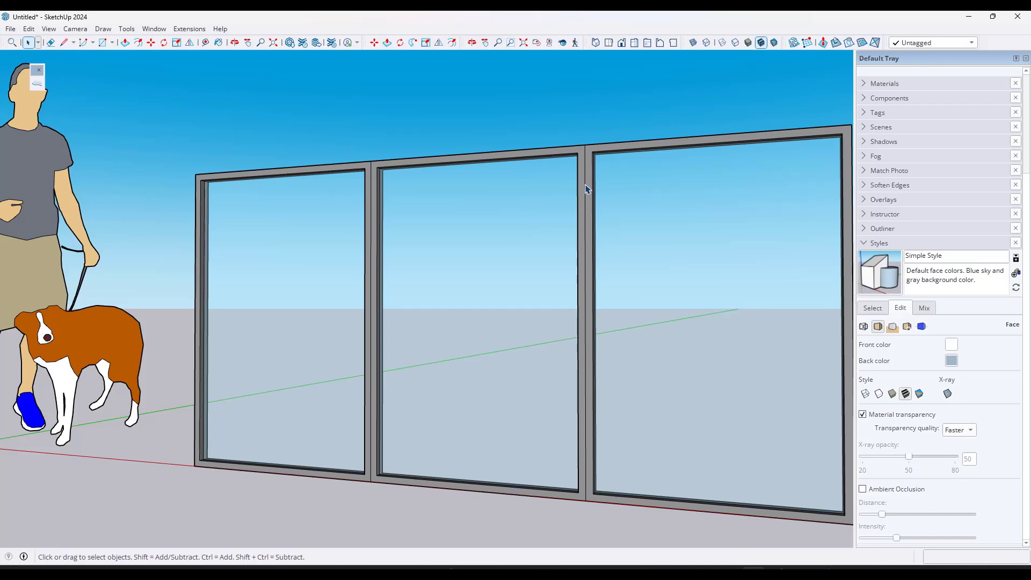
scroll(586, 224, down, 3)
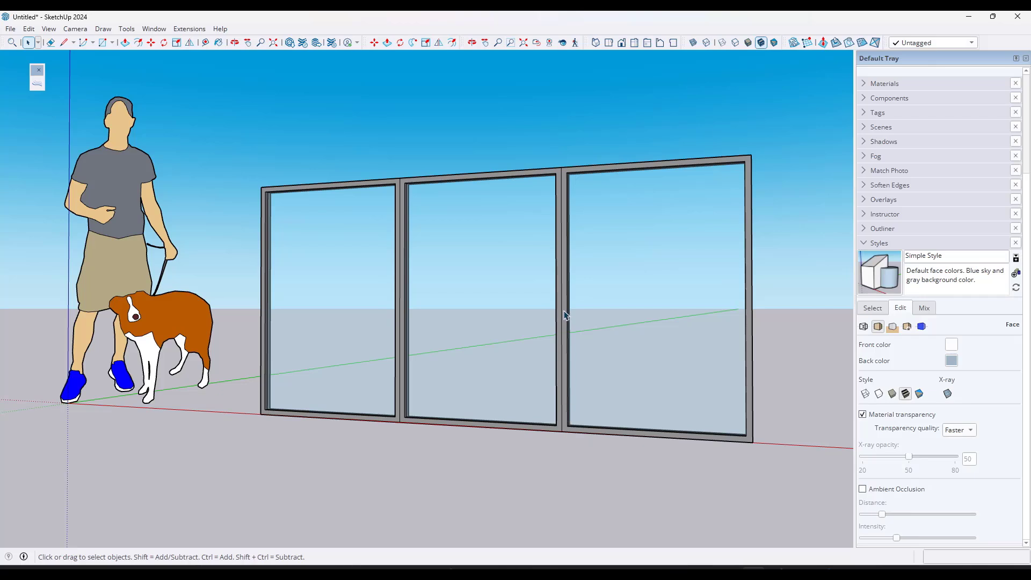
middle_drag(542, 299, 530, 315)
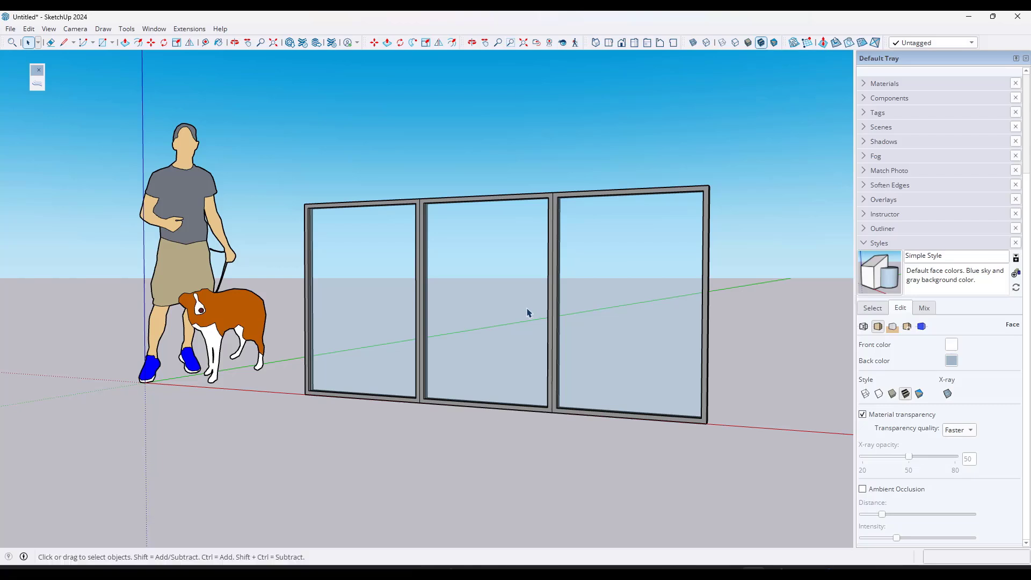
- Offset the left wall panel inward to add a 1-inch border
scroll(288, 276, down, 5)
scroll(571, 264, up, 8)
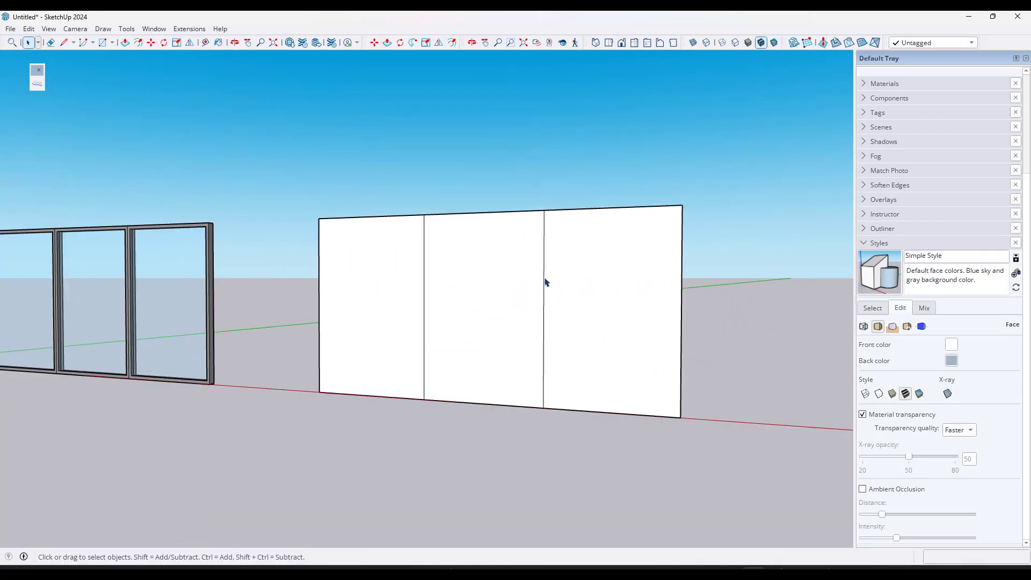
middle_drag(503, 312, 503, 313)
scroll(463, 376, up, 2)
middle_drag(462, 375, 450, 337)
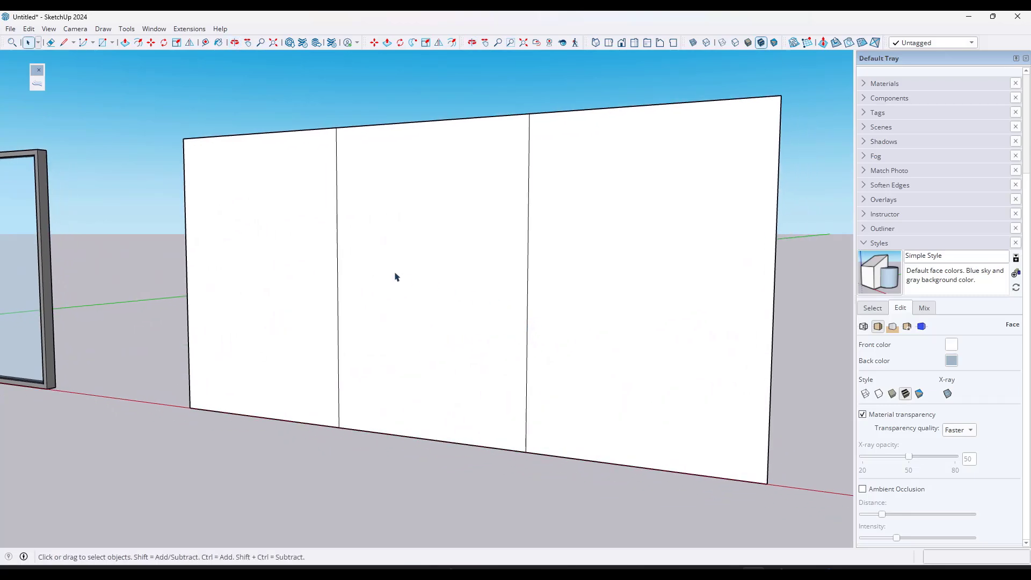
click(267, 239)
key(f)
click(190, 228)
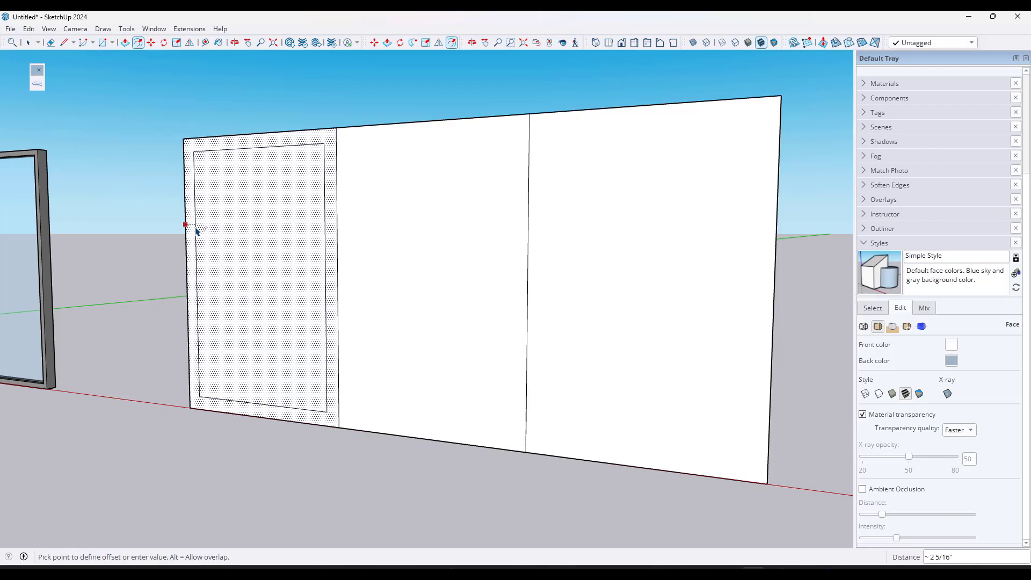
key(Return)
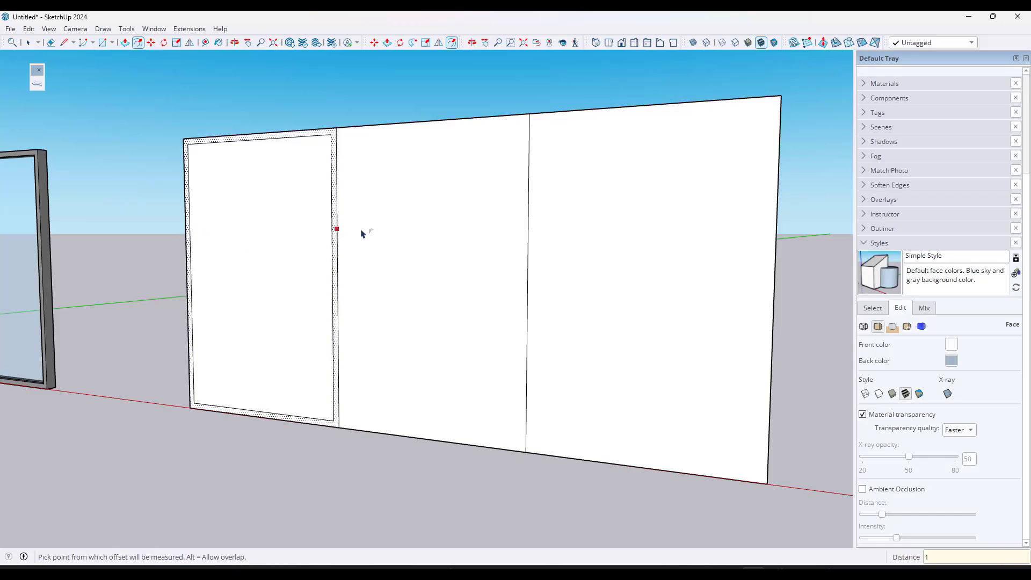
- Repeat the 1-inch inner border on the middle and right panels
double_click(389, 221)
double_click(576, 221)
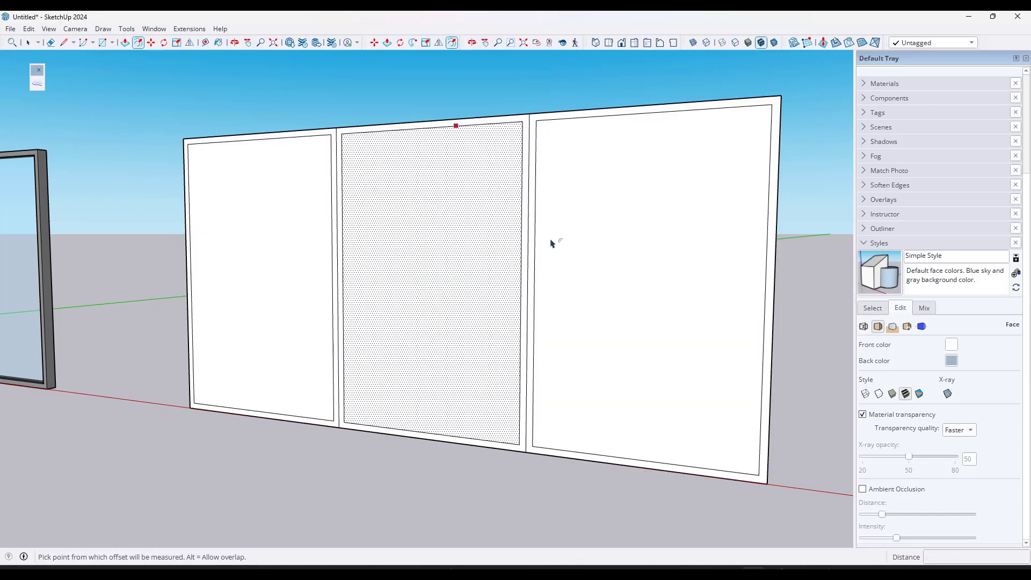
middle_drag(617, 248, 604, 231)
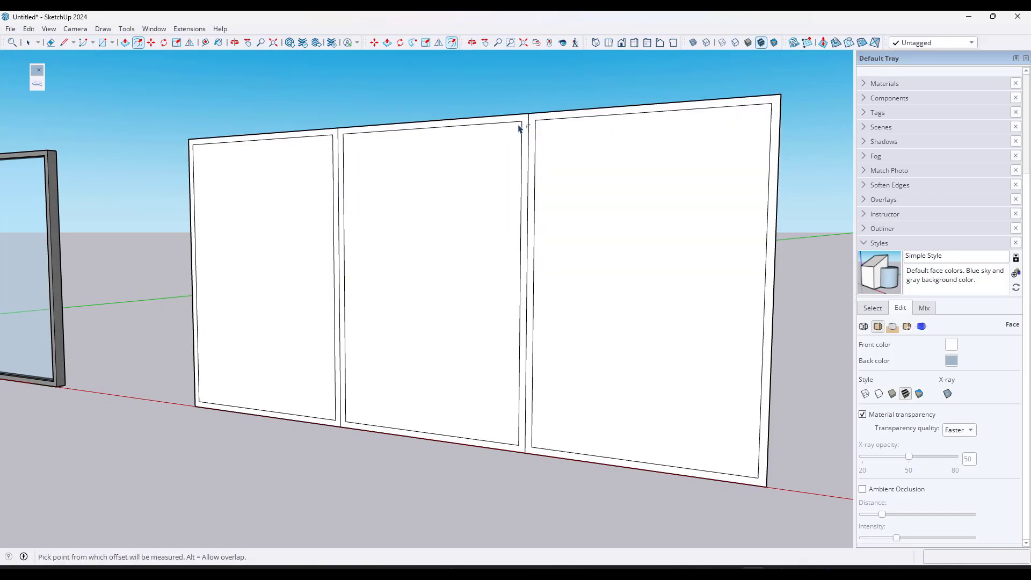
- Undo the separate 1-inch borders on the wall panels
key(ctrl+z)
key(ctrl+z)
key(ctrl+z)
middle_drag(340, 217, 249, 172)
key(space)
- Select the wall's four outer edges and offset them 1 inch inward as one continuous border
drag(550, 171, 737, 168)
shift+drag(660, 88, 752, 521)
shift+drag(173, 354, 795, 503)
shift+drag(175, 102, 288, 454)
key(f)
click(216, 275)
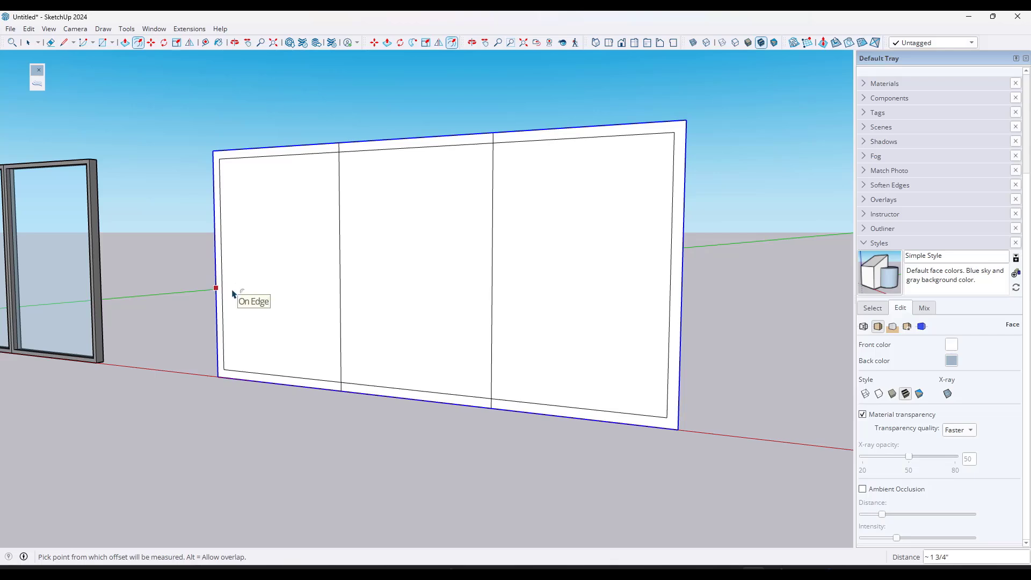
key(Escape)
click(216, 279)
click(226, 280)
key(space)
middle_drag(325, 205, 366, 199)
- Copy the vertical divider edge half an inch over using Move with Ctrl
click(339, 179)
scroll(341, 149, up, 6)
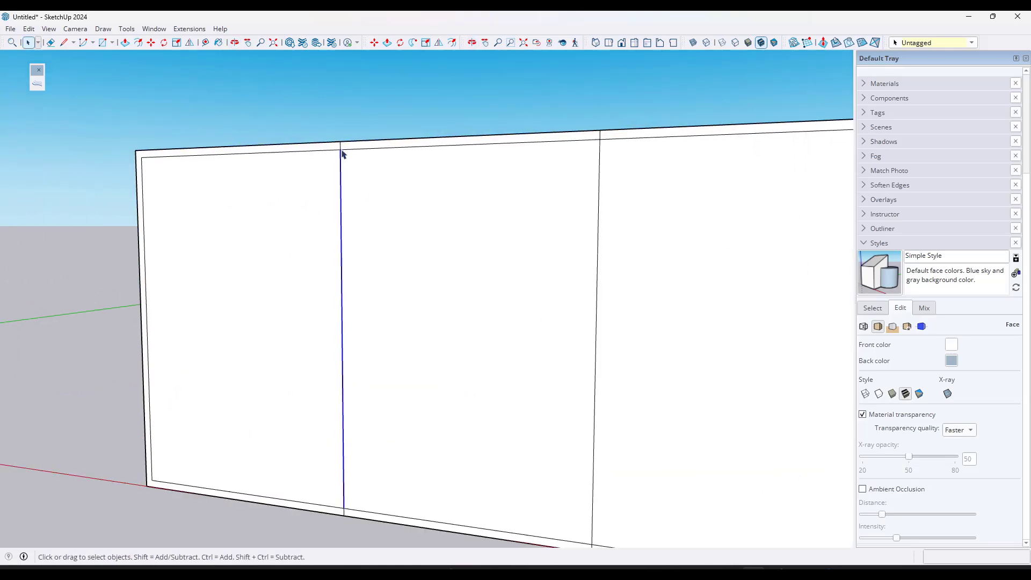
key(m)
click(341, 143)
key(ctrl)
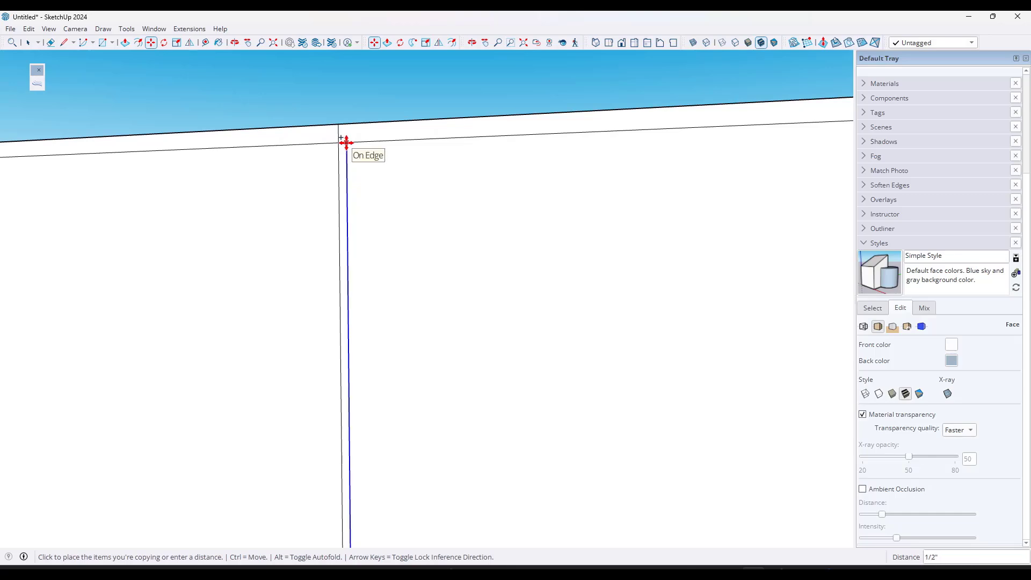
click(347, 143)
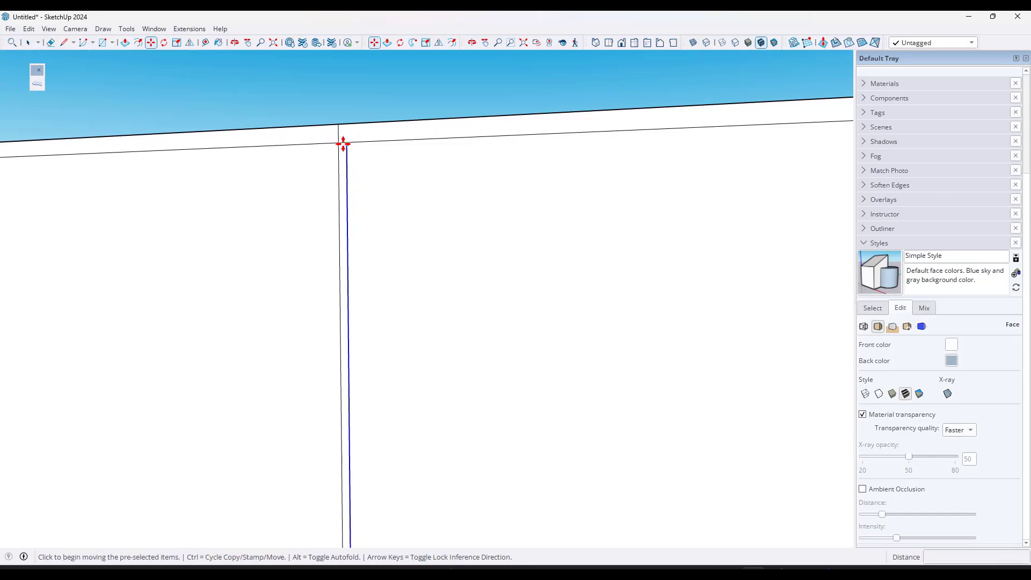
click(346, 142)
key(Escape)
- Undo the inner offset outline, leaving three plain panels with only their dividers
key(e)
scroll(317, 136, down, 3)
scroll(322, 161, down, 5)
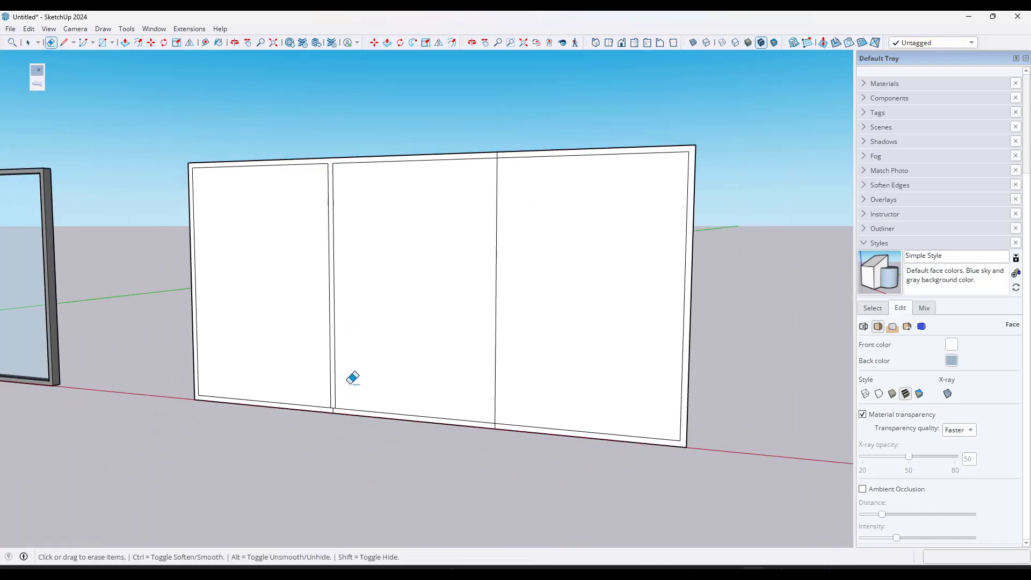
middle_drag(346, 380, 352, 185)
key(space)
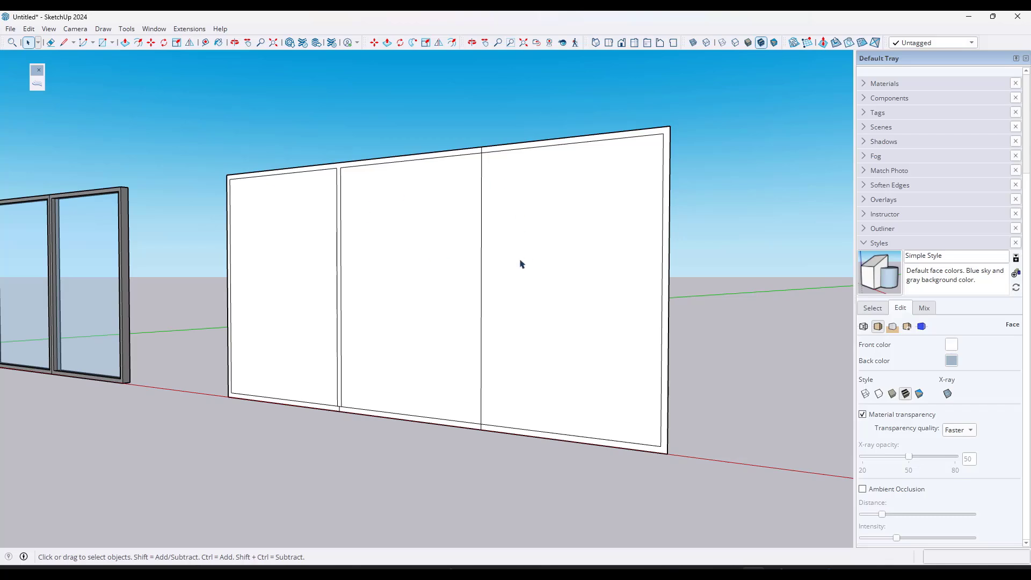
key(ctrl+z)
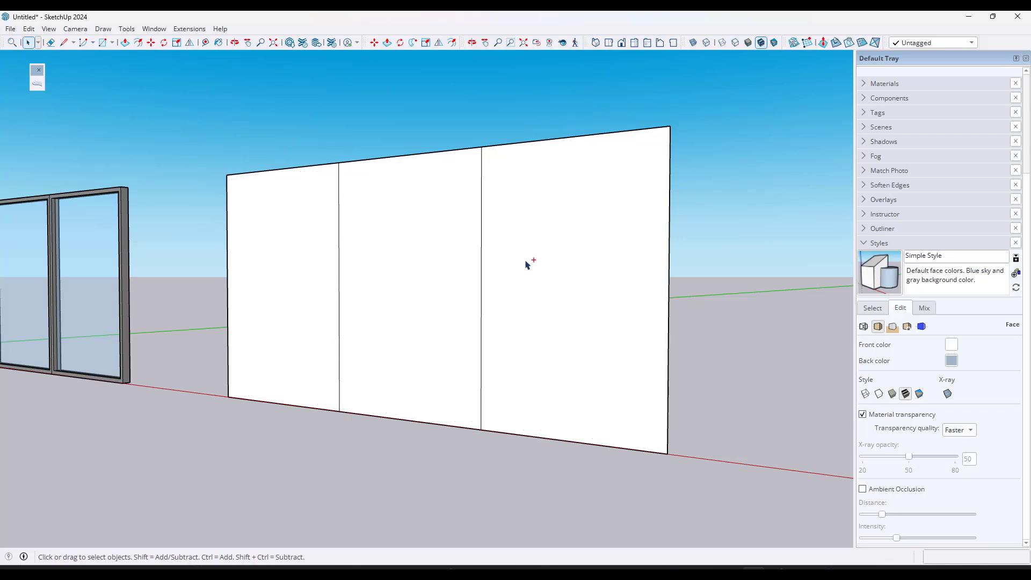
middle_drag(526, 262, 586, 272)
shift+middle_drag(369, 269, 427, 297)
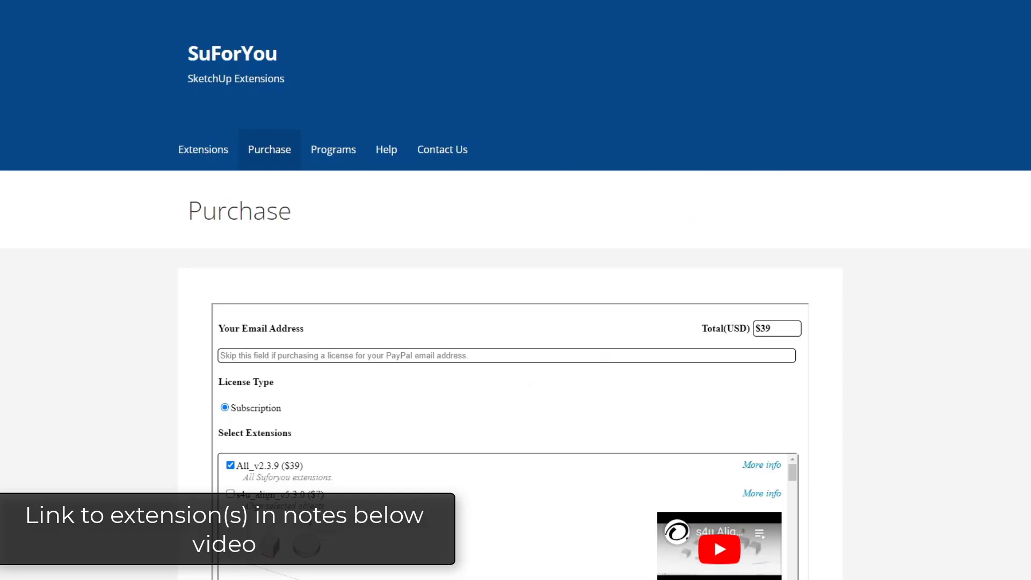
- Check and then uncheck s4u_offset in the SuForYou extension list
scroll(836, 260, down, 2)
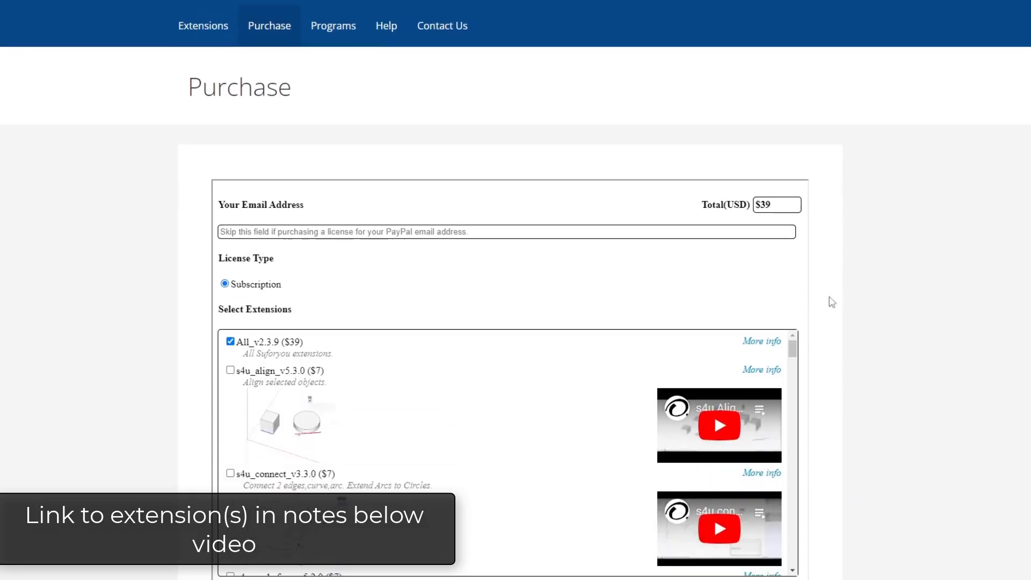
scroll(432, 416, down, 10)
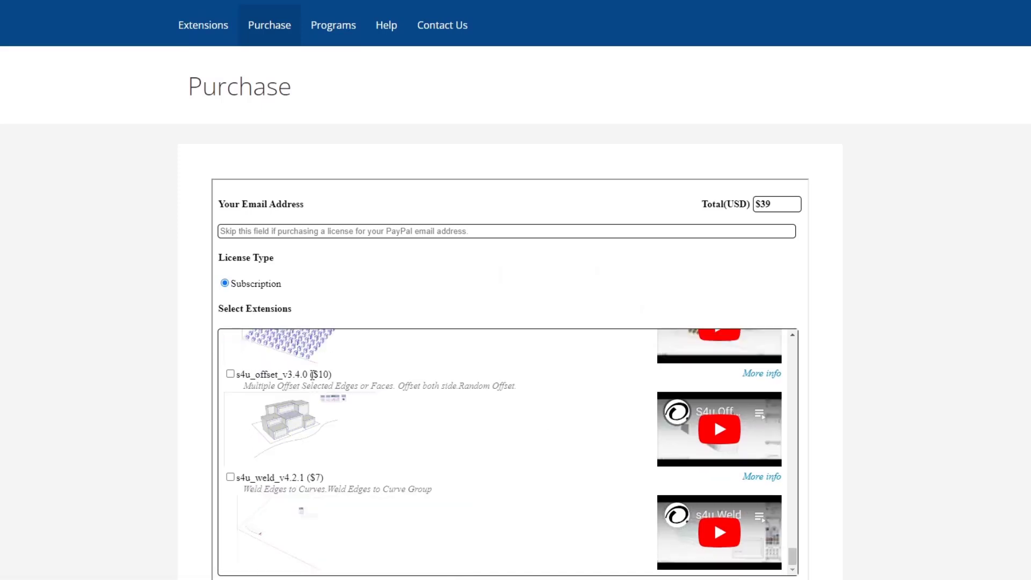
click(230, 374)
click(230, 375)
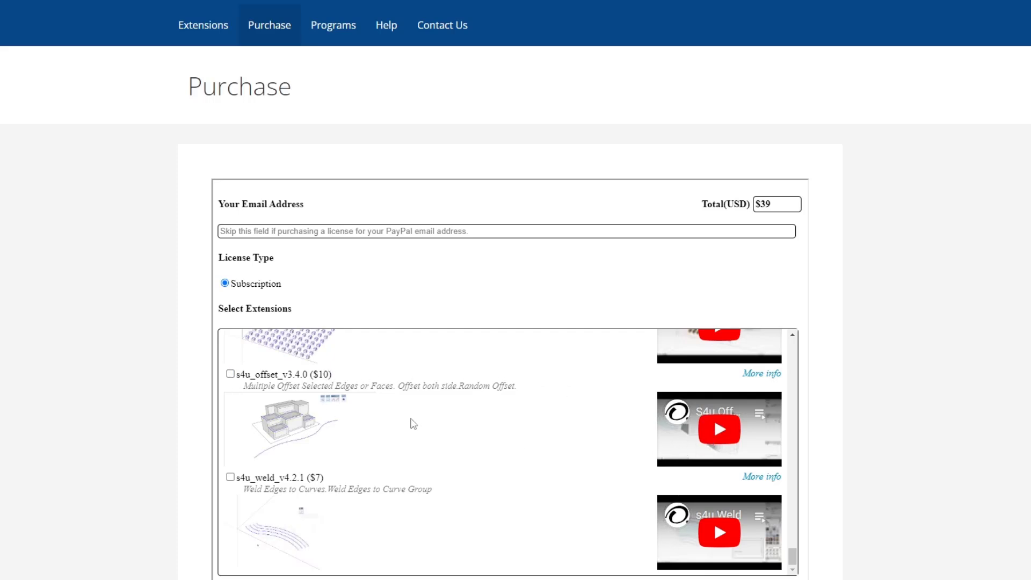
- Scroll through the rest of the Select Extensions list, then return to SketchUp
scroll(408, 422, up, 1)
drag(792, 552, 799, 337)
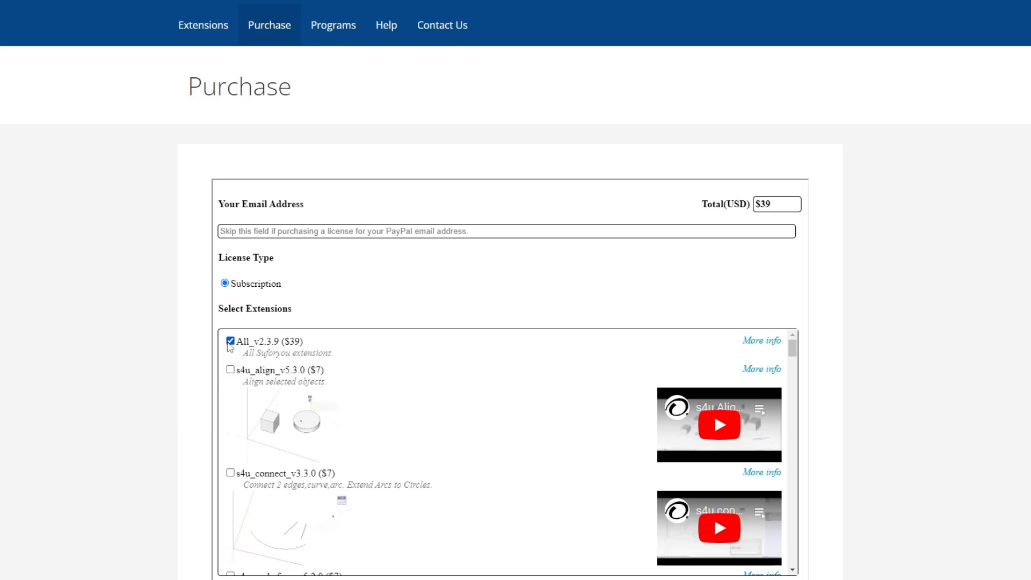
scroll(822, 336, down, 3)
scroll(789, 290, down, 10)
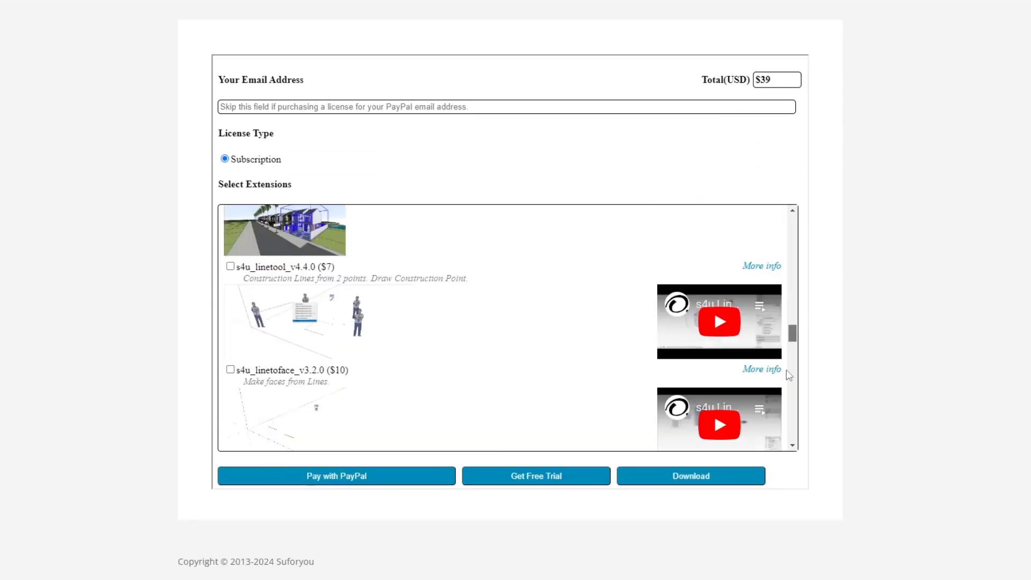
scroll(790, 415, down, 5)
scroll(791, 366, up, 10)
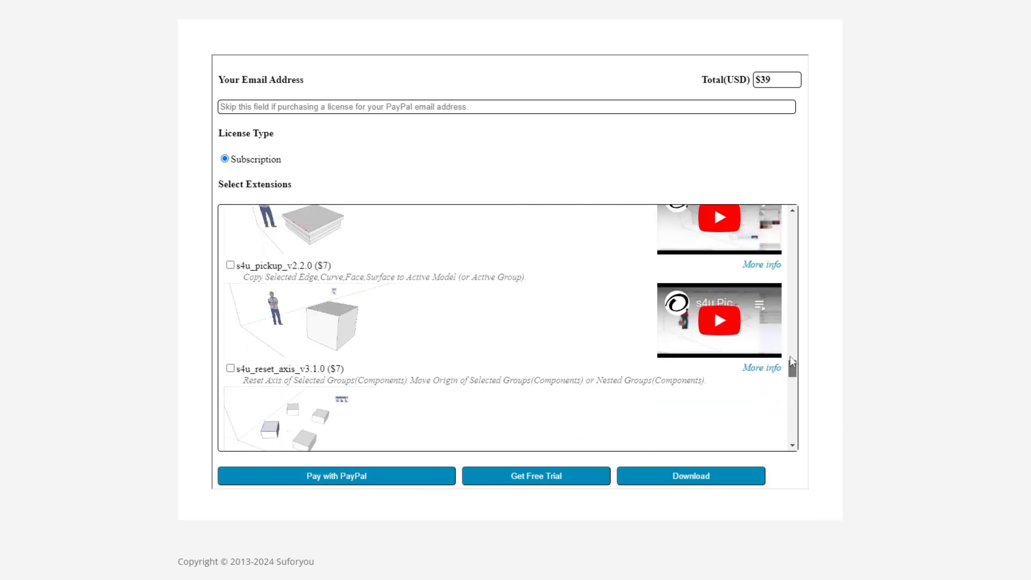
scroll(791, 367, down, 10)
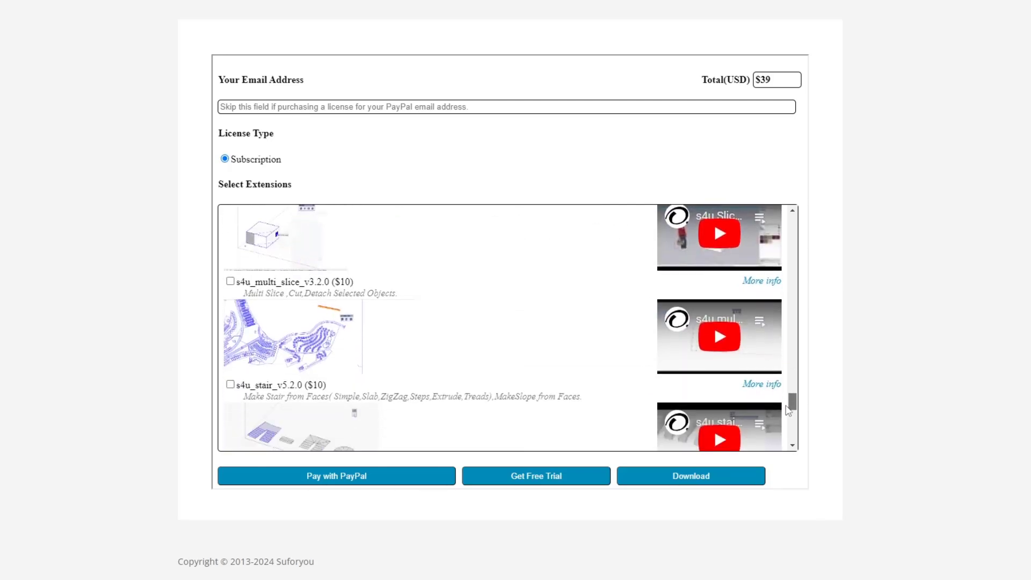
scroll(787, 417, down, 3)
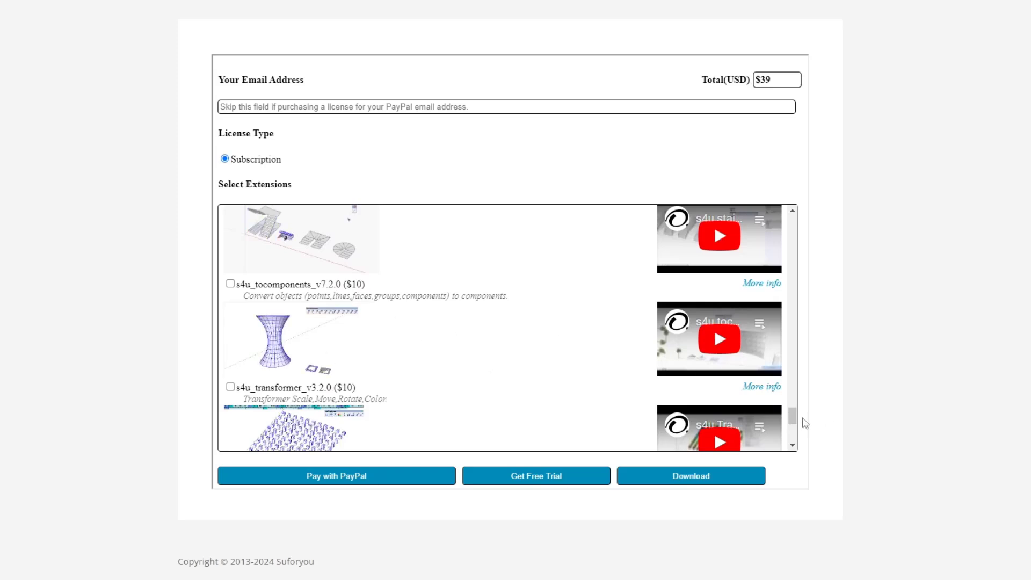
scroll(541, 358, down, 5)
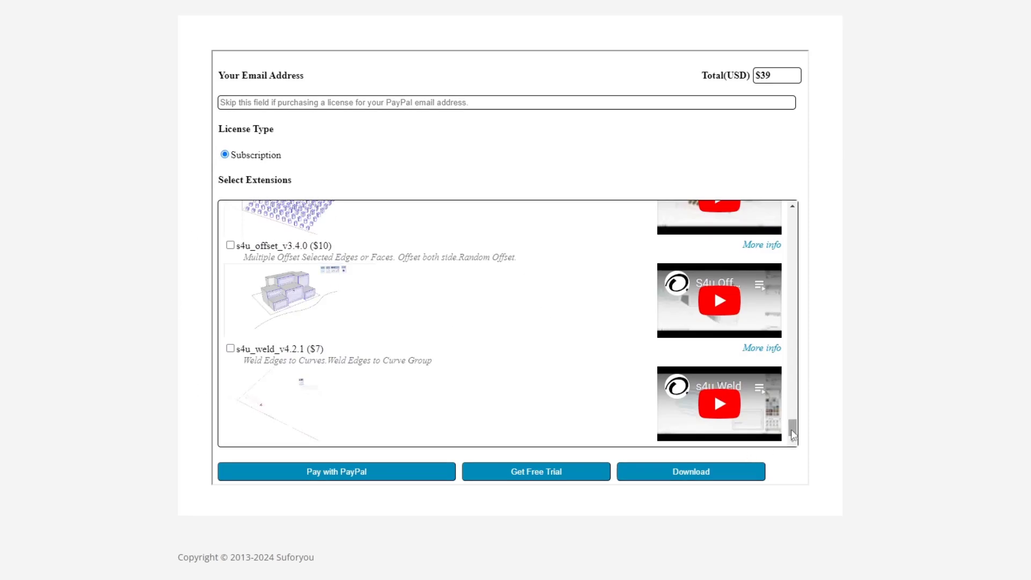
drag(792, 432, 800, 348)
scroll(767, 230, up, 15)
scroll(759, 322, down, 10)
scroll(456, 216, up, 6)
scroll(456, 216, up, 5)
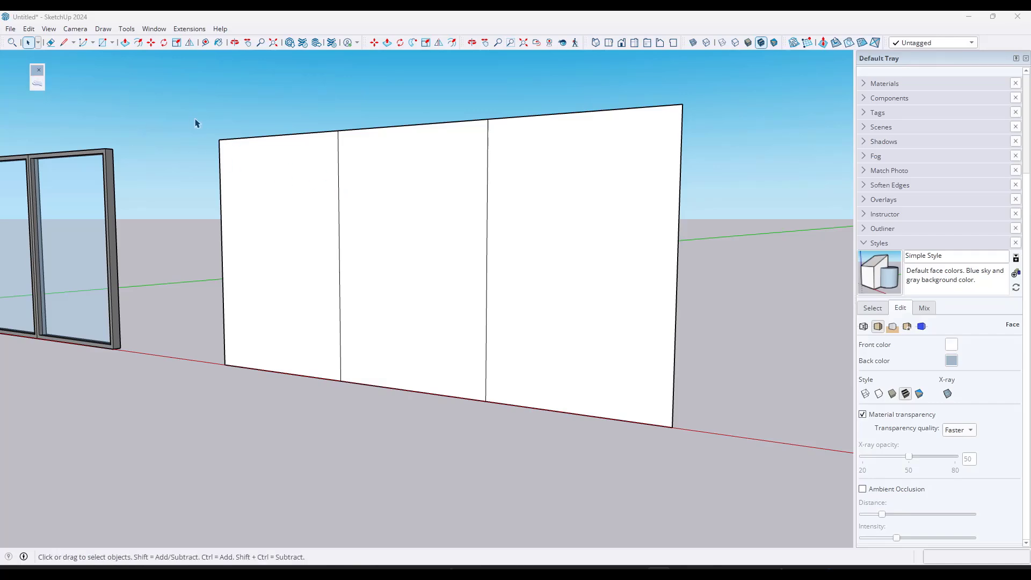
- Select only the wall's outer edges and offset them 1 inch inward
triple_click(260, 188)
right_click(260, 189)
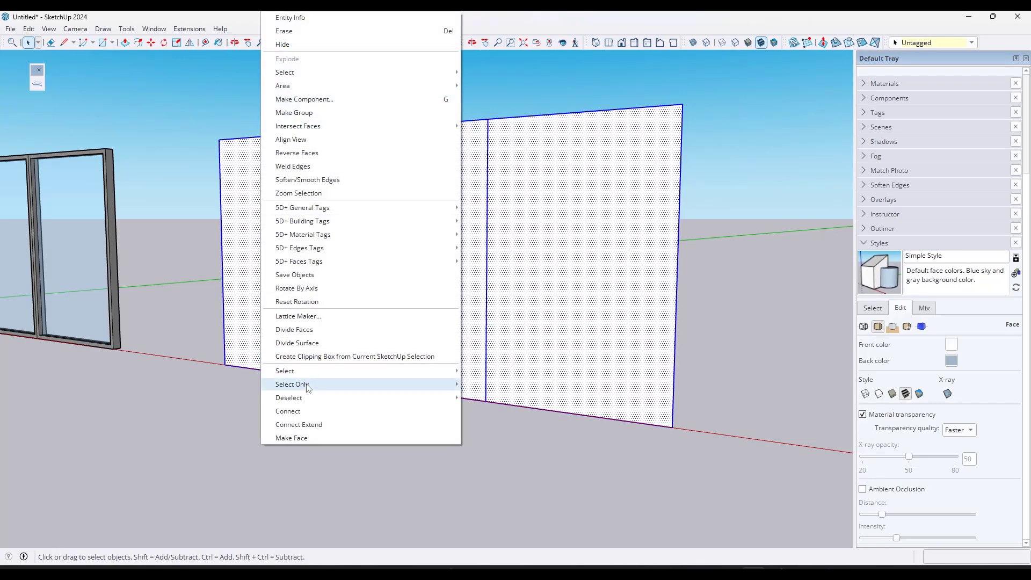
mouse_move(308, 388)
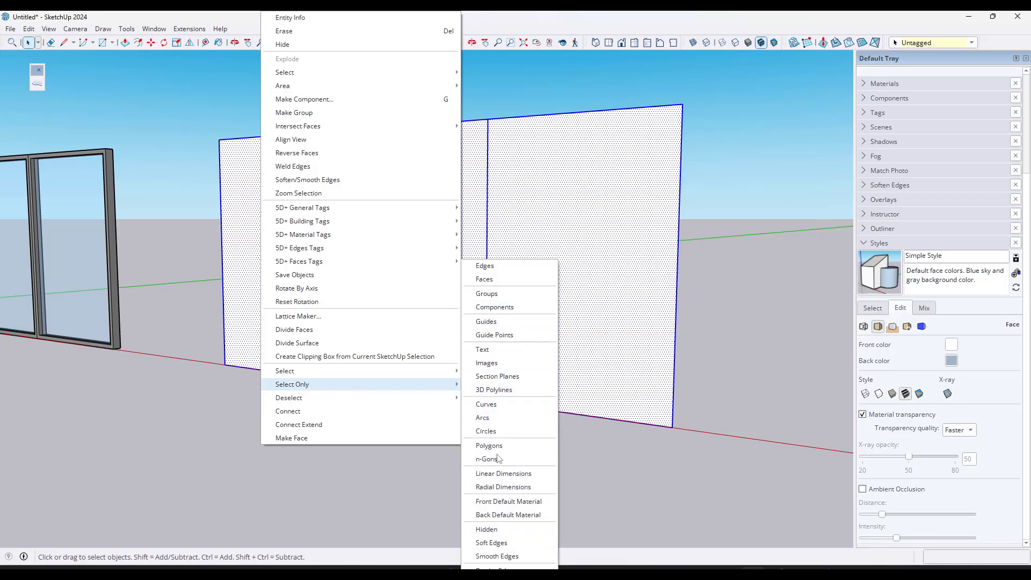
click(490, 567)
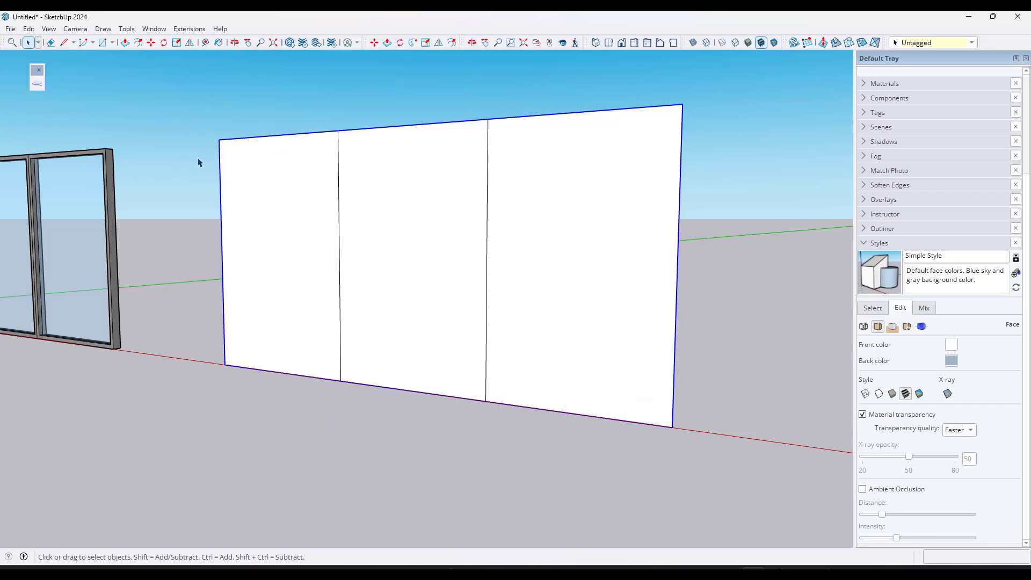
key(f)
click(220, 175)
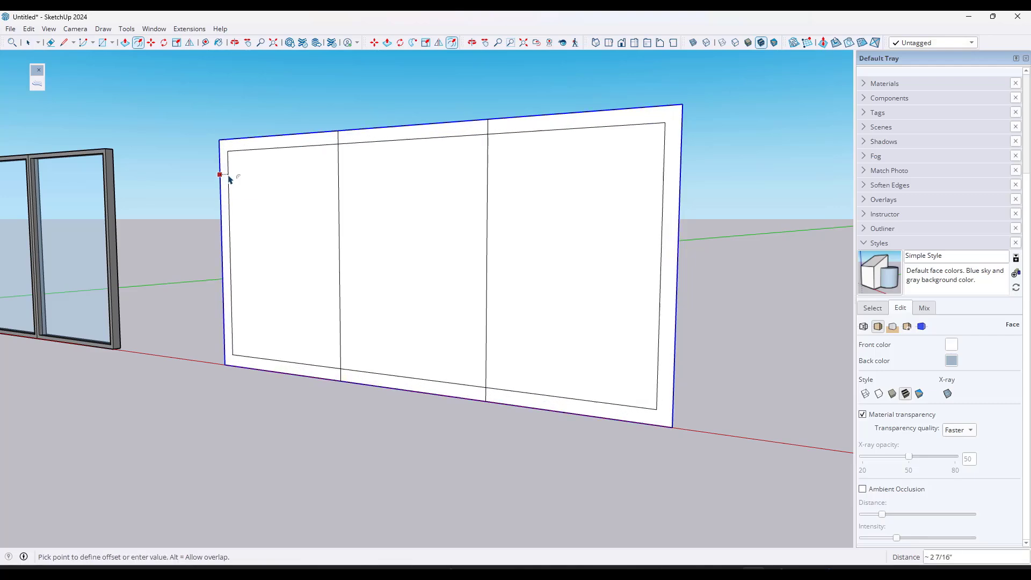
text(1)
key(Return)
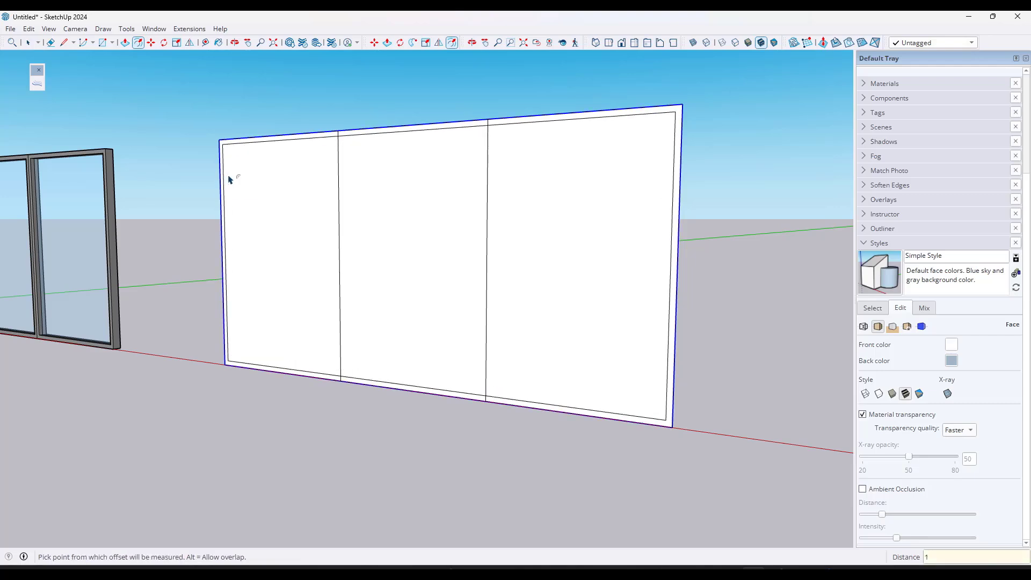
key(space)
- Select both vertical dividers and try a 1-inch S4U offset, flipping its side with Tab
click(339, 164)
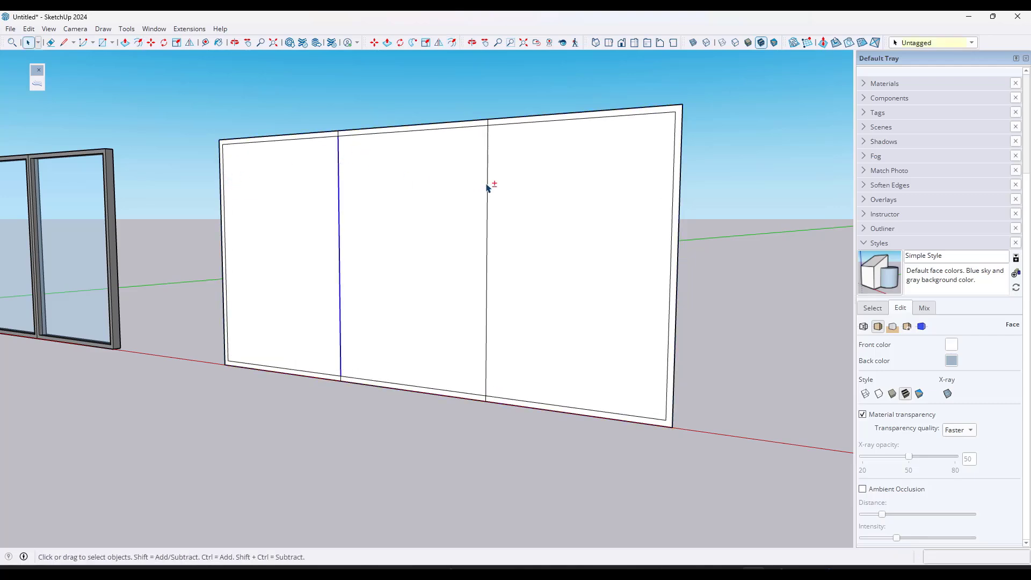
shift+click(488, 186)
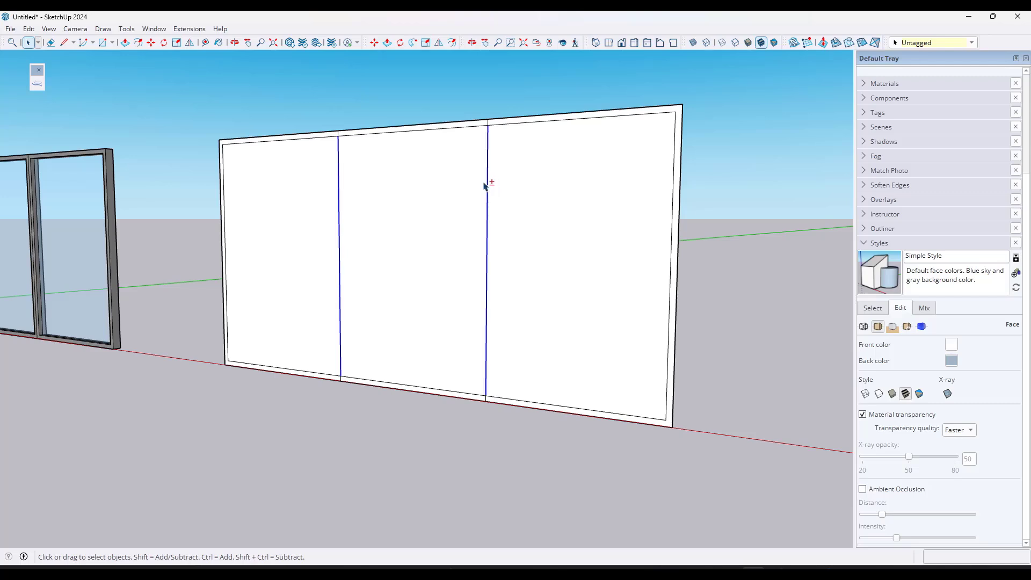
click(36, 86)
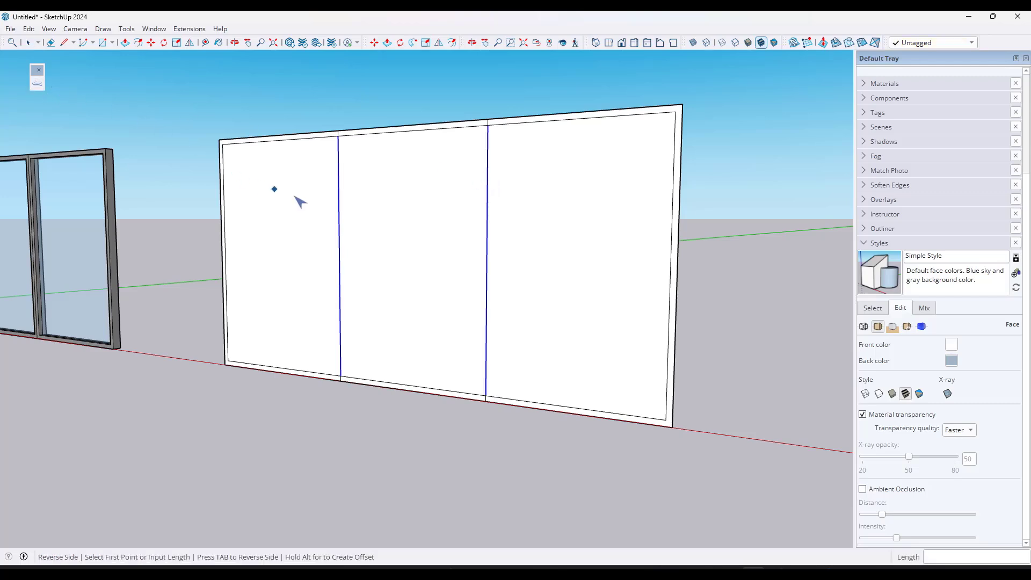
click(339, 209)
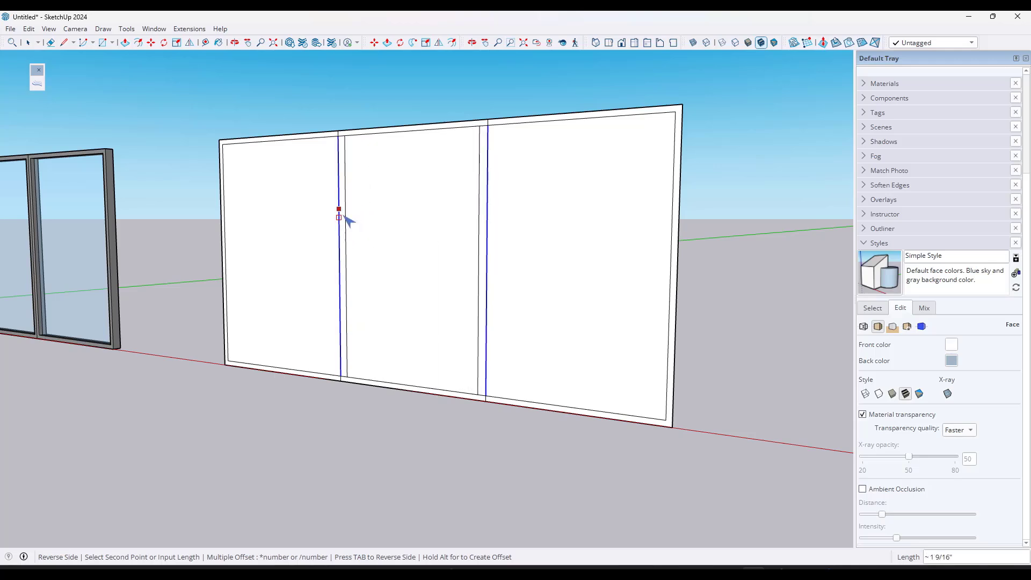
click(344, 216)
key(Tab)
key(Tab)
key(space)
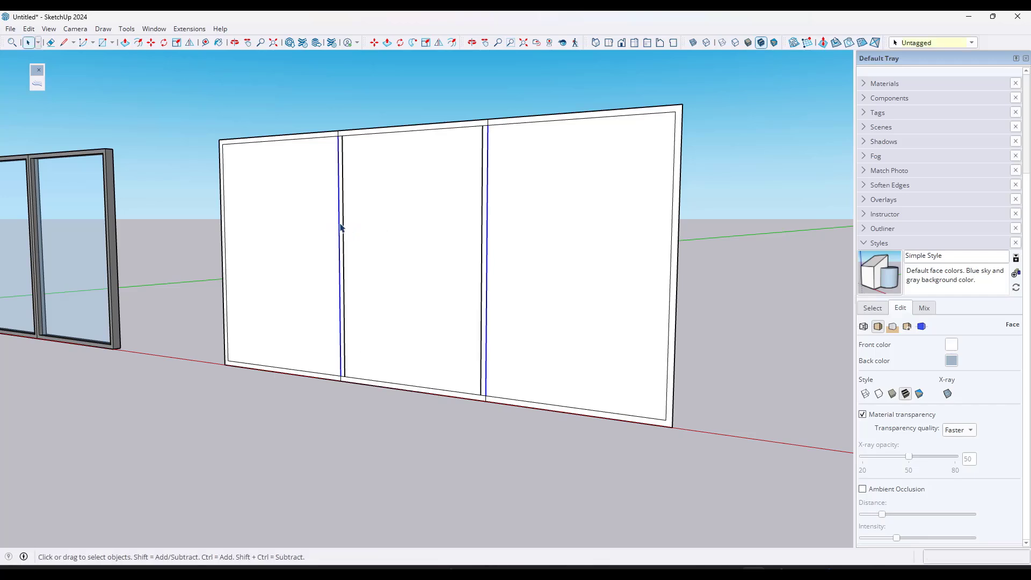
- Restart the divider offset with the Both Side option and place the offset lines
click(37, 83)
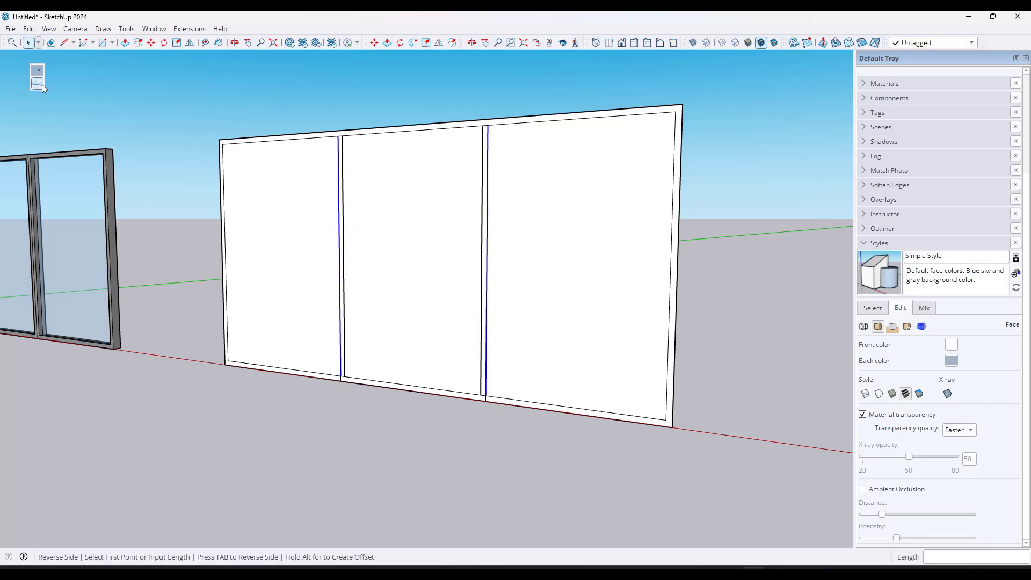
click(338, 175)
key(space)
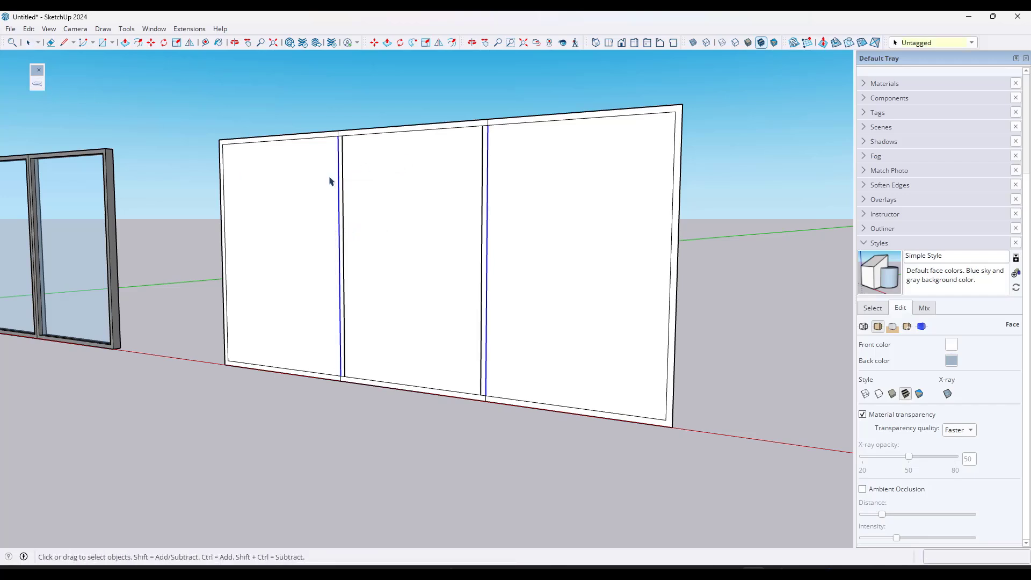
scroll(444, 215, up, 2)
key(f)
click(306, 207)
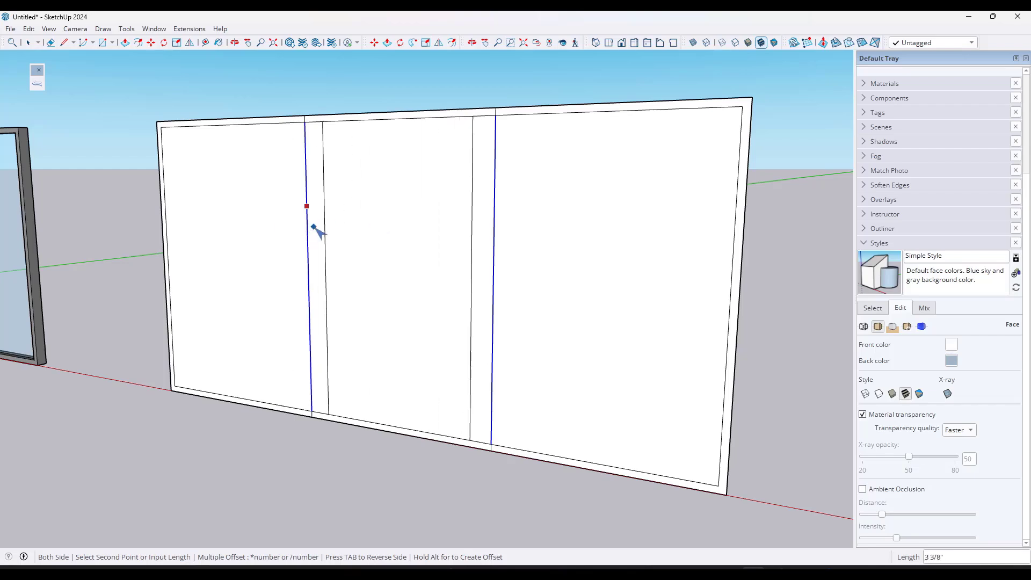
middle_drag(320, 230, 272, 270)
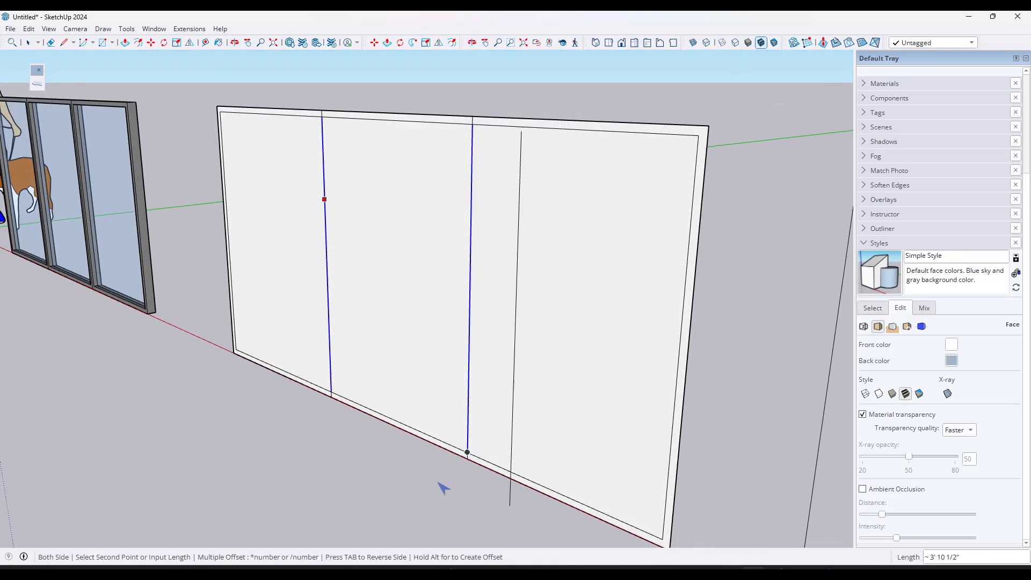
middle_drag(343, 263, 405, 218)
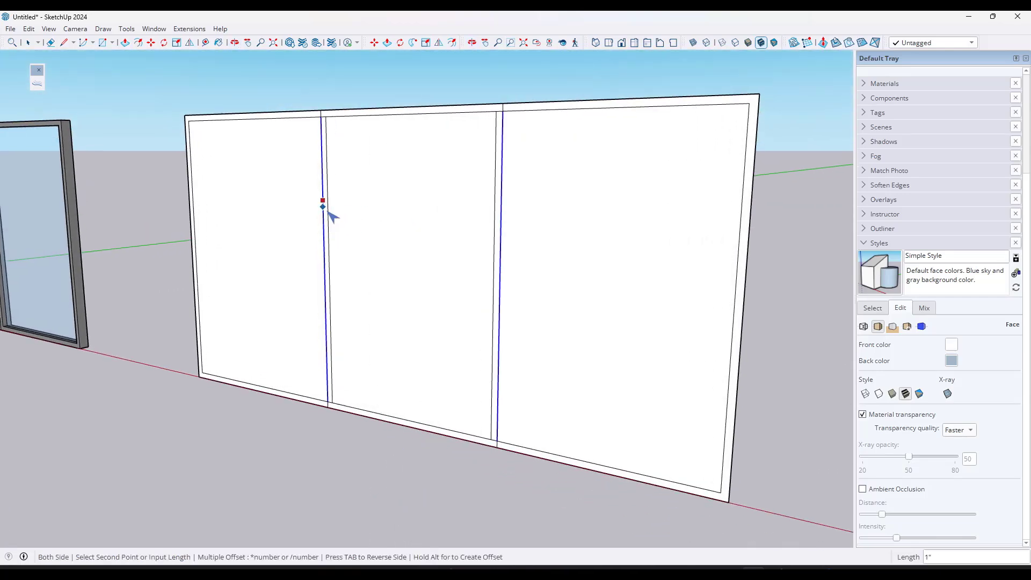
scroll(323, 210, up, 1)
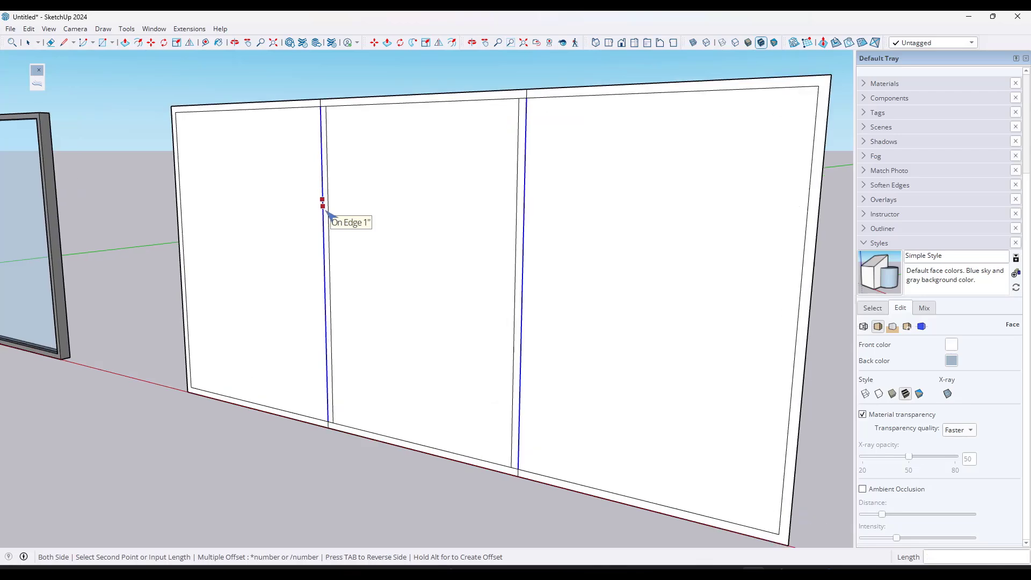
click(324, 211)
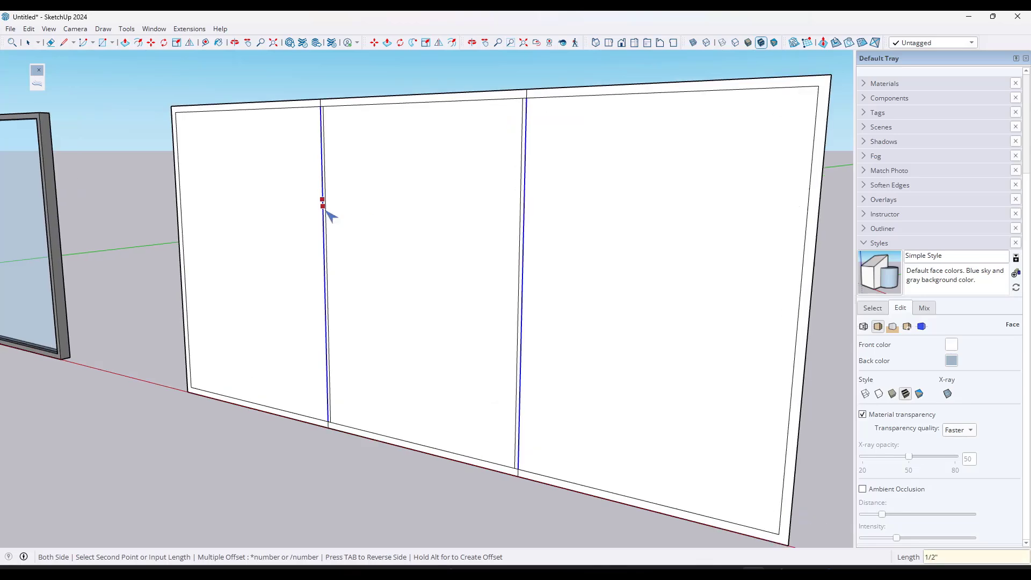
key(space)
- Apply a 1/2-inch divider offset, then undo it for a fresh attempt
click(38, 84)
click(322, 156)
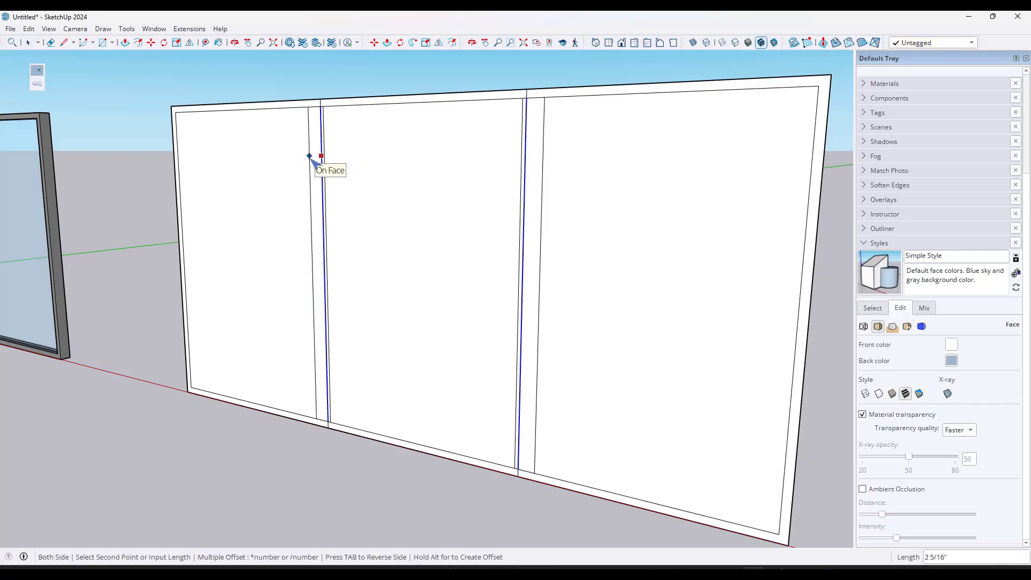
text(1/2)
key(Return)
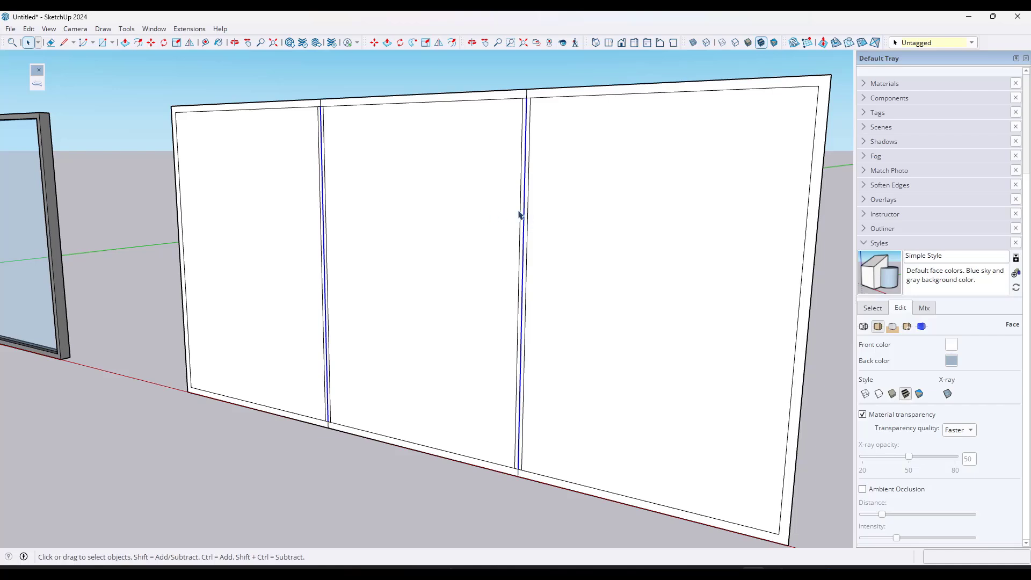
key(ctrl+z)
click(37, 83)
- Offset the left divider 0.5 inch on both sides, then undo it
click(322, 197)
right_click(327, 199)
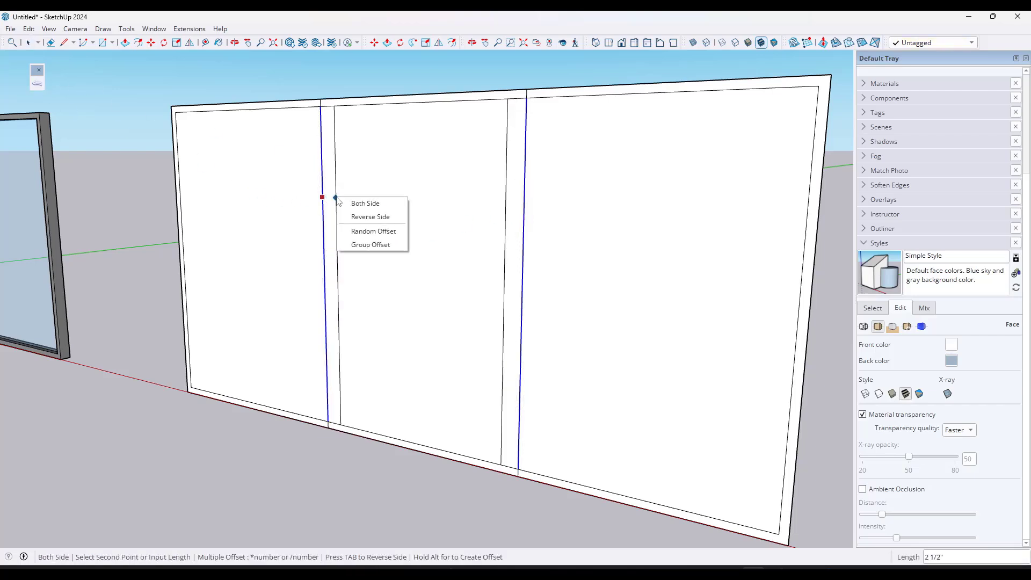
click(346, 201)
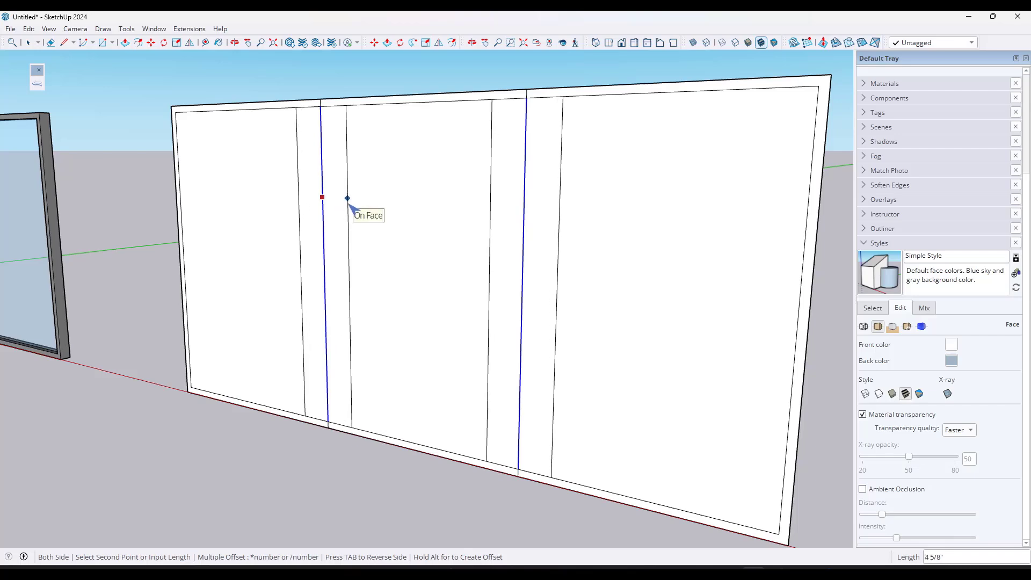
text(.5)
key(Return)
key(space)
key(ctrl+z)
- Reapply a 1/2-inch both-side offset to the dividers and zoom out to view the wall
click(38, 84)
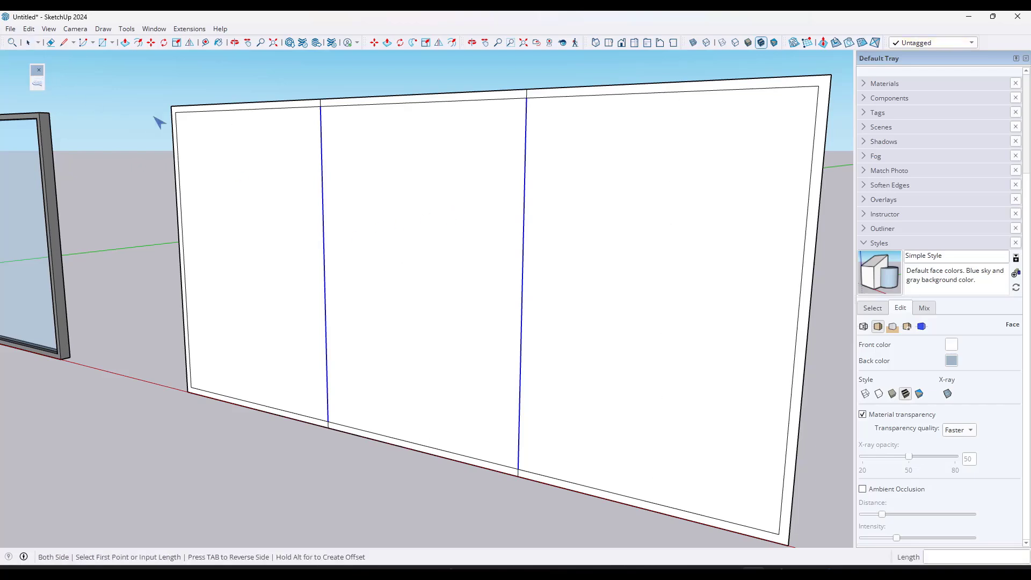
click(322, 168)
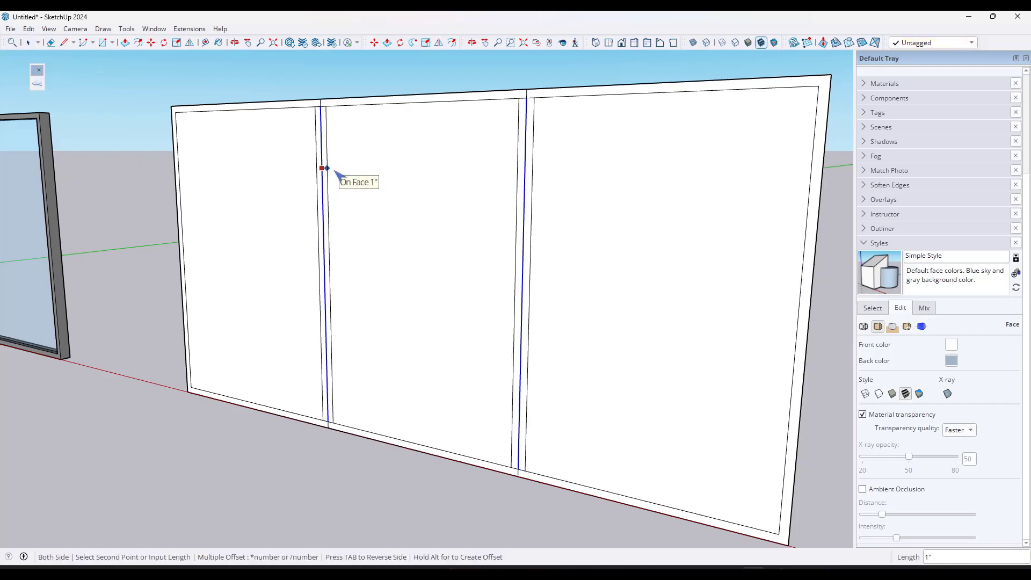
text(1/2)
key(Return)
key(space)
middle_drag(541, 262, 599, 217)
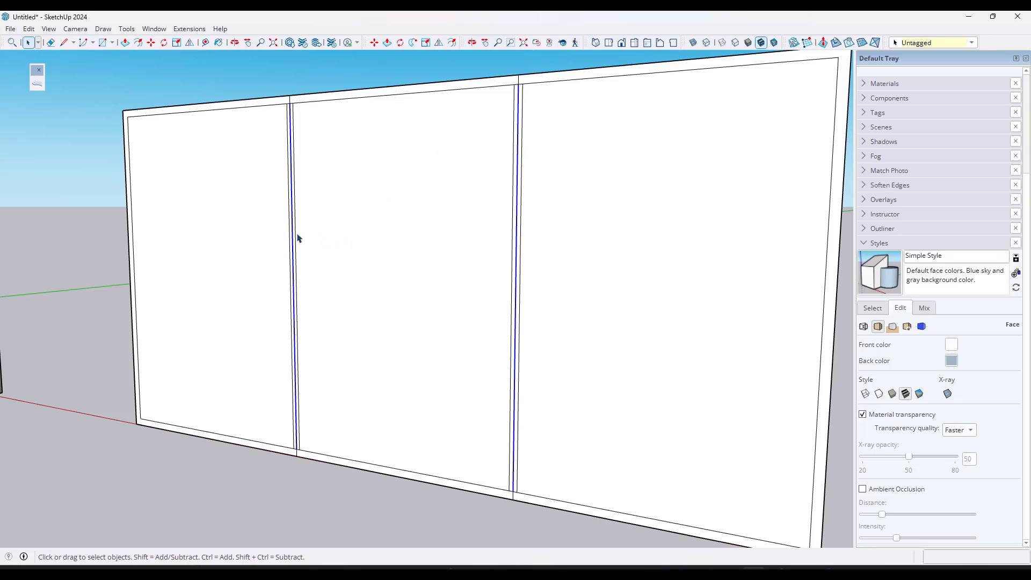
scroll(290, 236, down, 5)
- Draw a new rectangular wall face and split it into three strips with m/3
scroll(300, 220, down, 5)
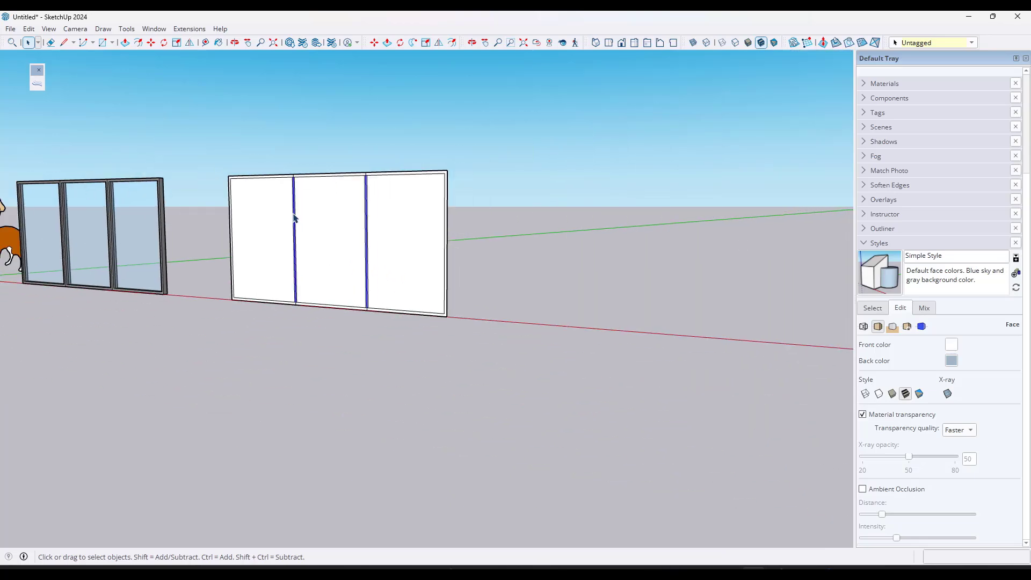
key(r)
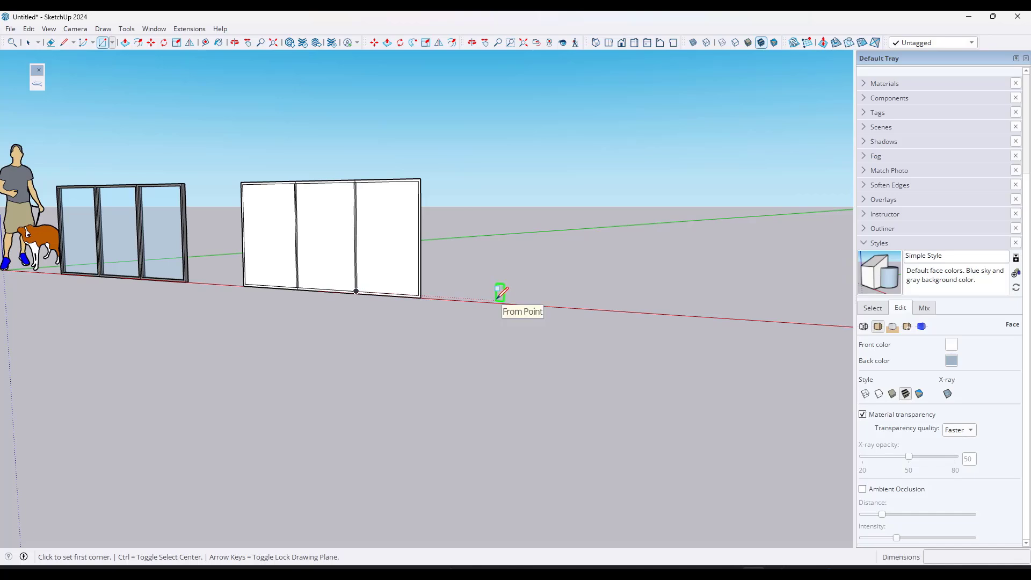
click(496, 299)
click(614, 188)
key(space)
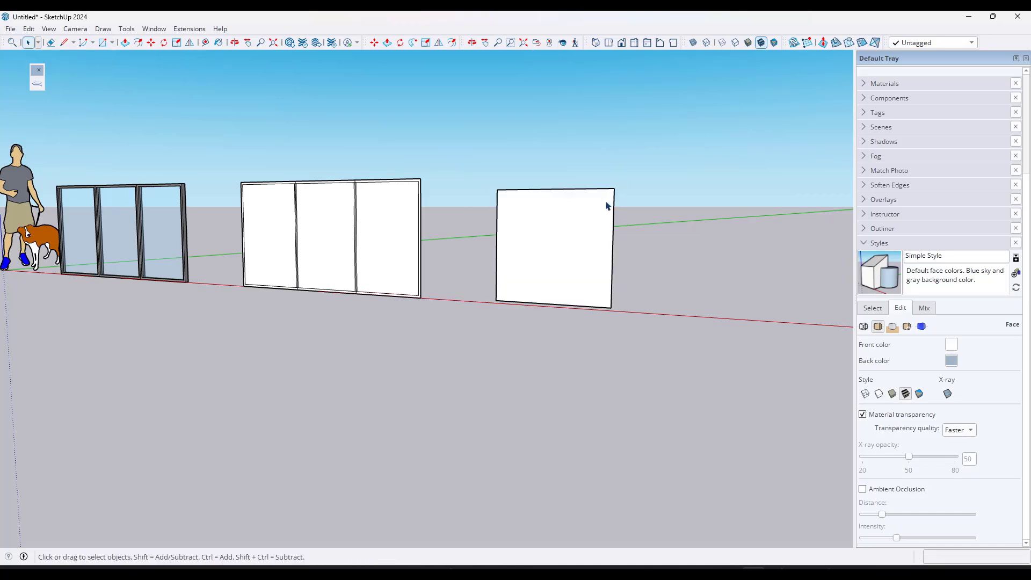
text(m)
text(/)
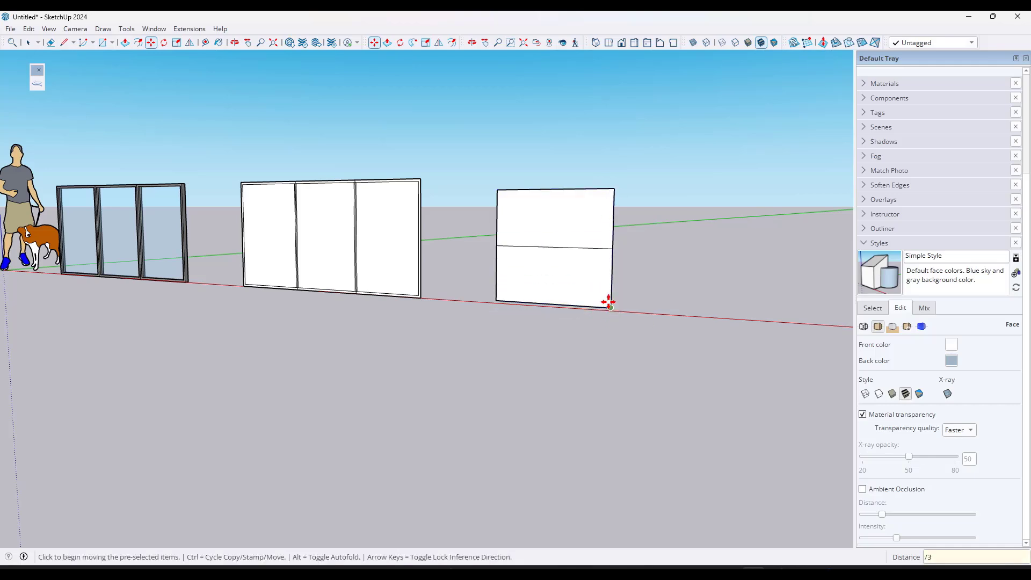
text(3)
key(Return)
key(space)
- Copy the panel's left edge to the right corner with /3 for three equal divisions
drag(460, 170, 515, 325)
key(m)
click(495, 301)
key(ctrl)
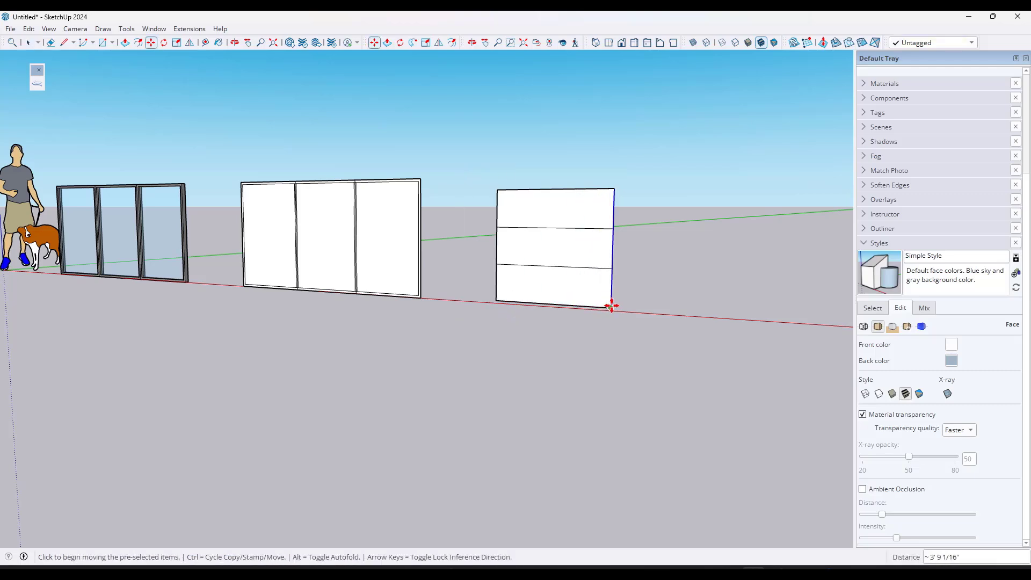
click(612, 306)
text(/3)
key(Return)
key(space)
scroll(623, 269, up, 3)
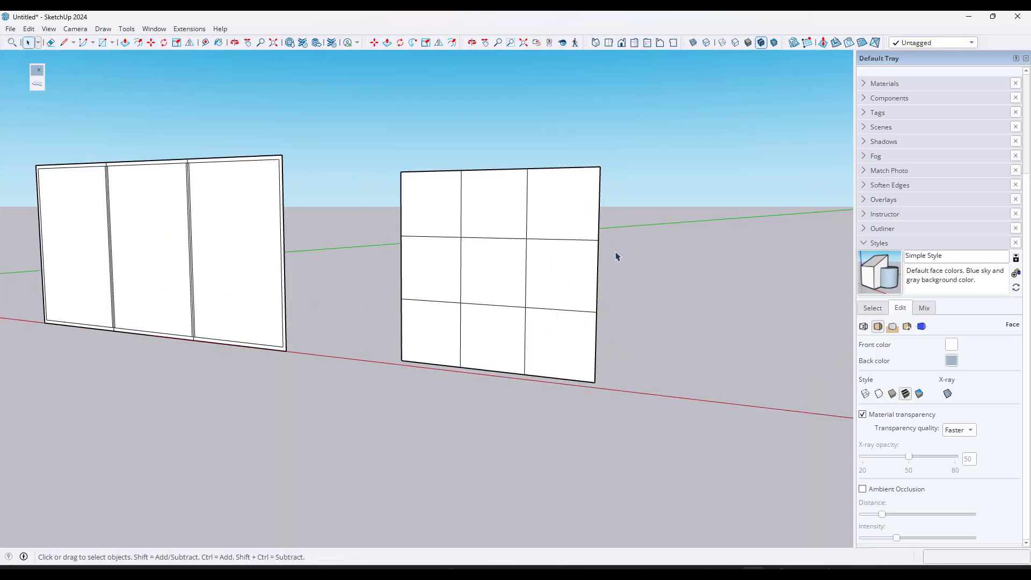
- Keep only the panel's edges selected and offset an inset border just inside its outer edge
click(418, 203)
double_click(418, 203)
right_click(419, 203)
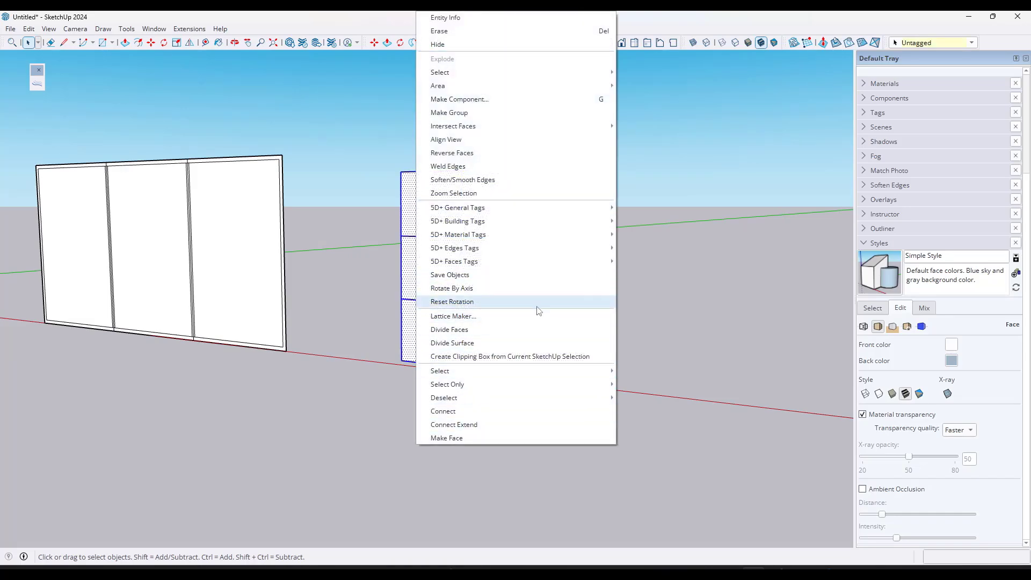
mouse_move(467, 404)
click(660, 566)
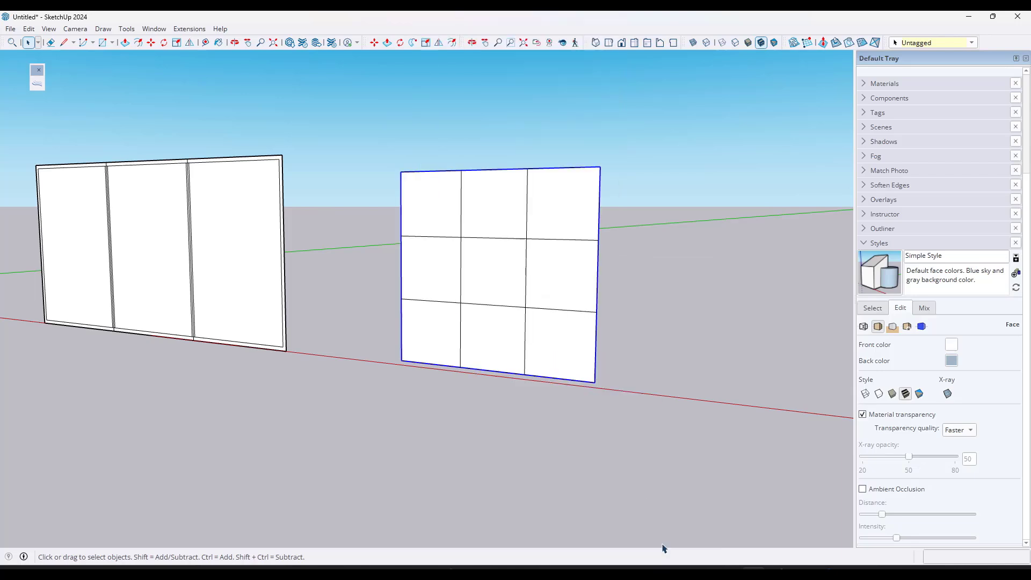
key(f)
click(420, 262)
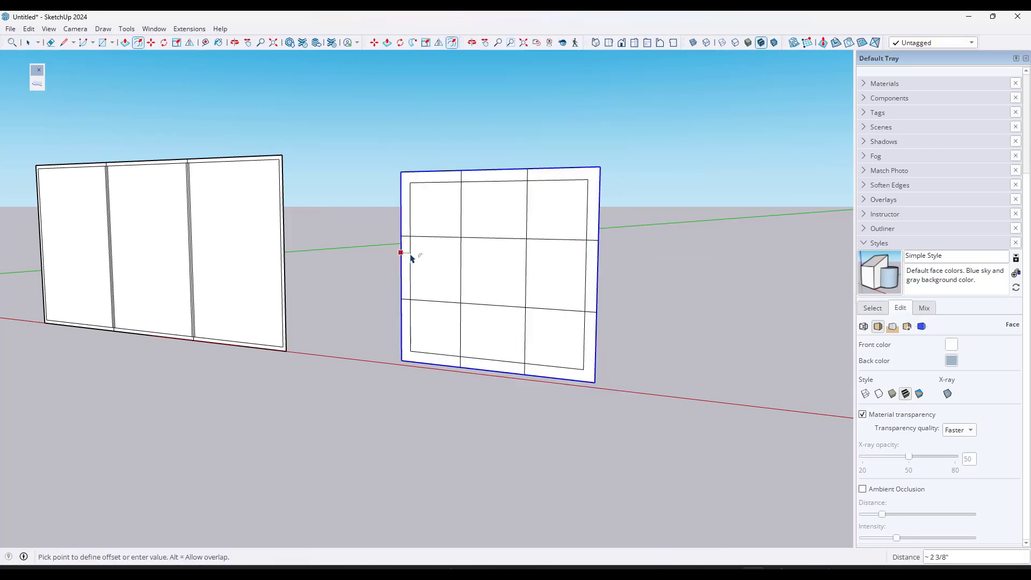
click(411, 259)
key(space)
- Select the entire right panel and deselect its faces, leaving only the grid lines selected
scroll(473, 228, up, 3)
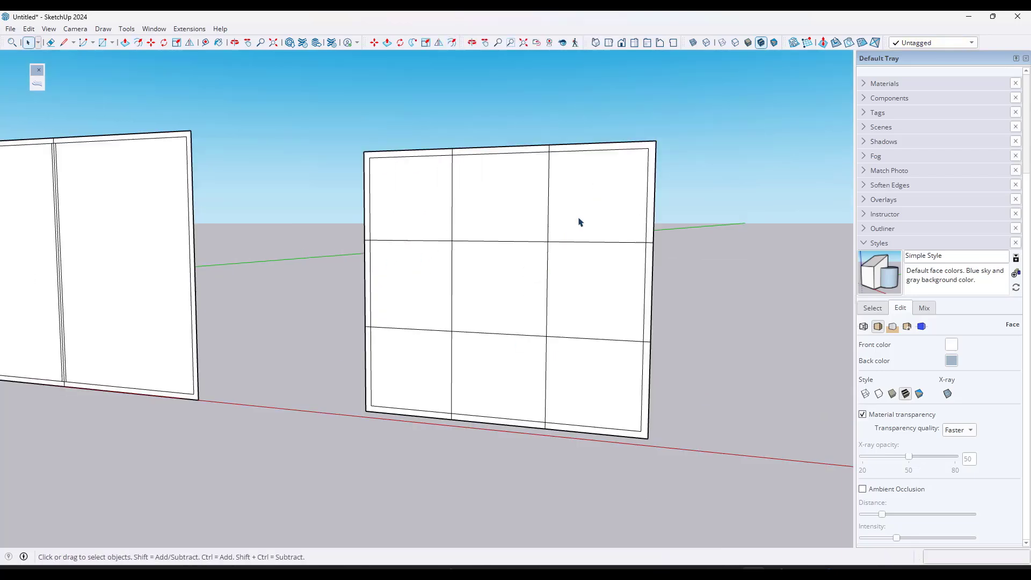
triple_click(424, 357)
right_click(474, 293)
mouse_move(513, 399)
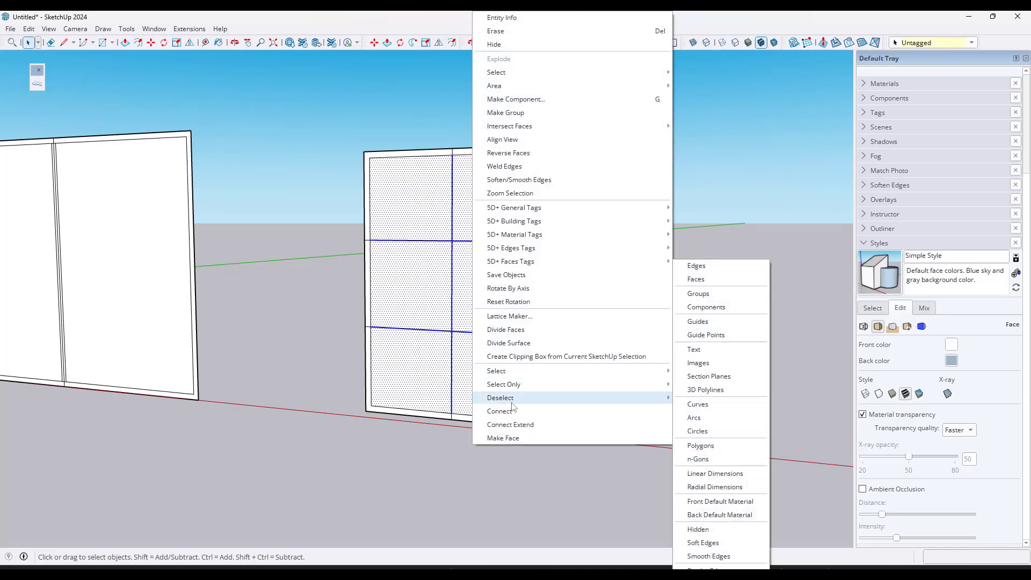
click(699, 282)
- Offset the interior grid lines 1/2" to both sides with S4U Offset
middle_drag(626, 278, 545, 214)
click(38, 82)
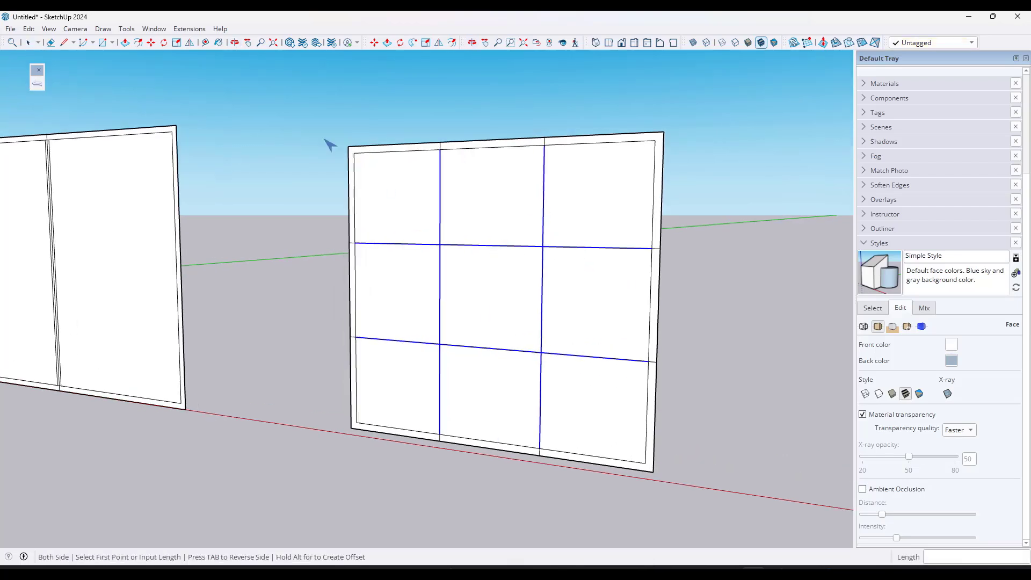
click(440, 205)
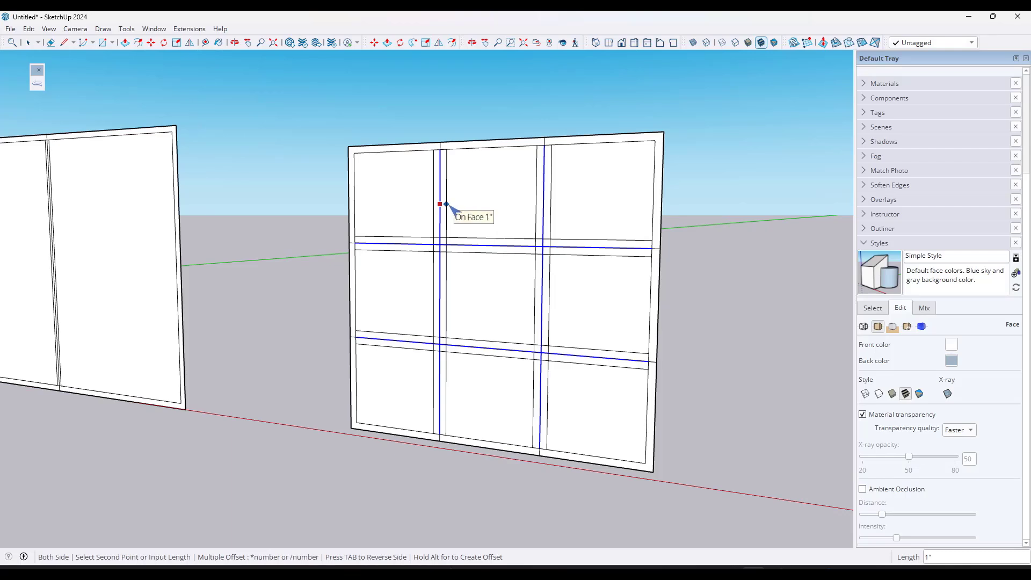
text(1/2")
key(Return)
key(space)
- Erase the extra offset edges at one of the crossings
scroll(544, 251, up, 2)
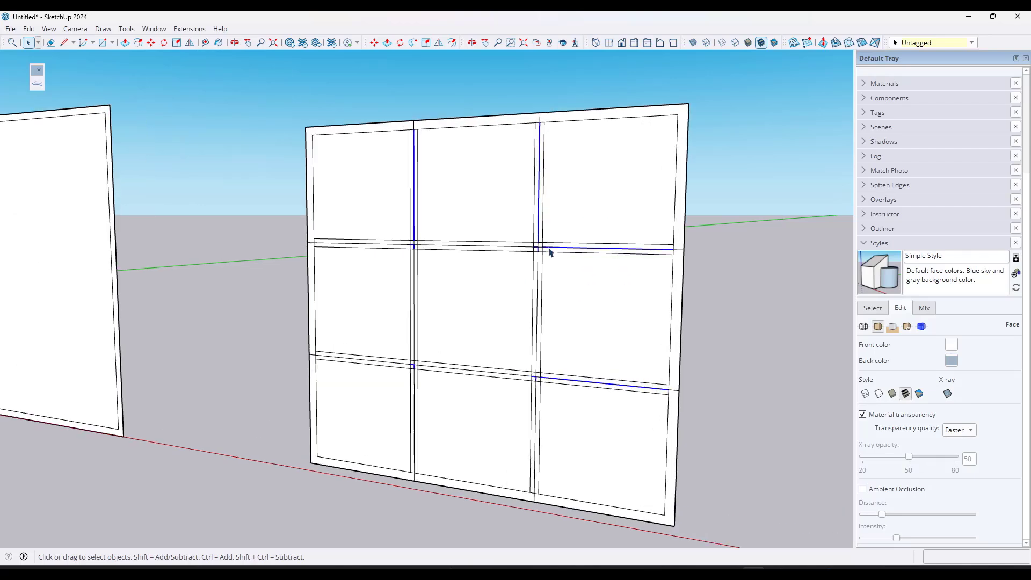
key(e)
mouse_move(545, 242)
mouse_down()
mouse_move(532, 240)
mouse_move(541, 234)
mouse_move(543, 260)
mouse_move(542, 248)
mouse_up()
- Erase the stray vertical and horizontal offset edges at the mullion crossings
click(540, 235)
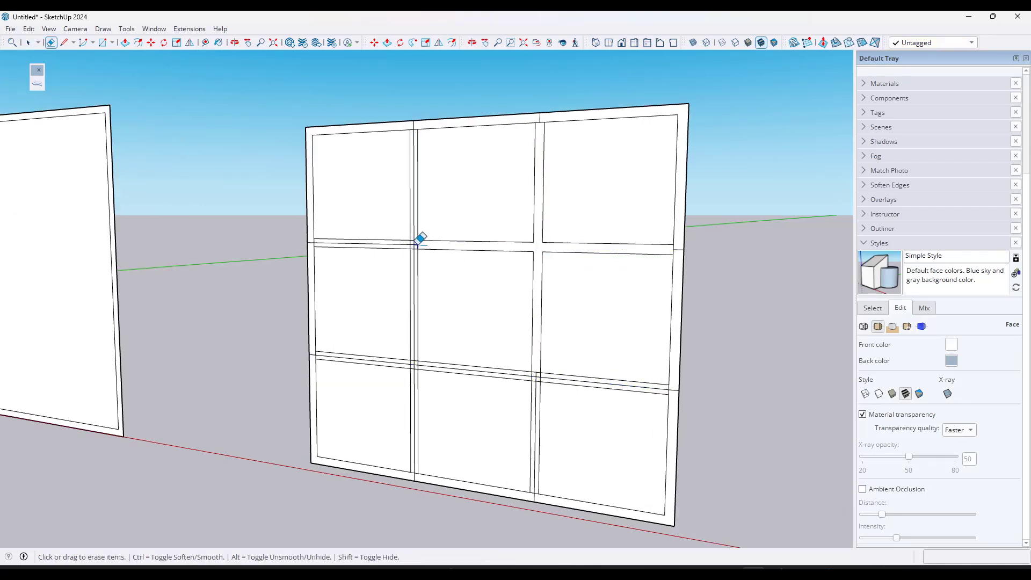
click(416, 239)
click(416, 244)
click(414, 233)
mouse_move(416, 353)
mouse_down()
mouse_move(408, 361)
mouse_move(672, 384)
mouse_up()
key(space)
- Orbit to check the cleaned-up window, then bring the cabinet model into view
scroll(535, 355, down, 1)
middle_drag(535, 355, 515, 341)
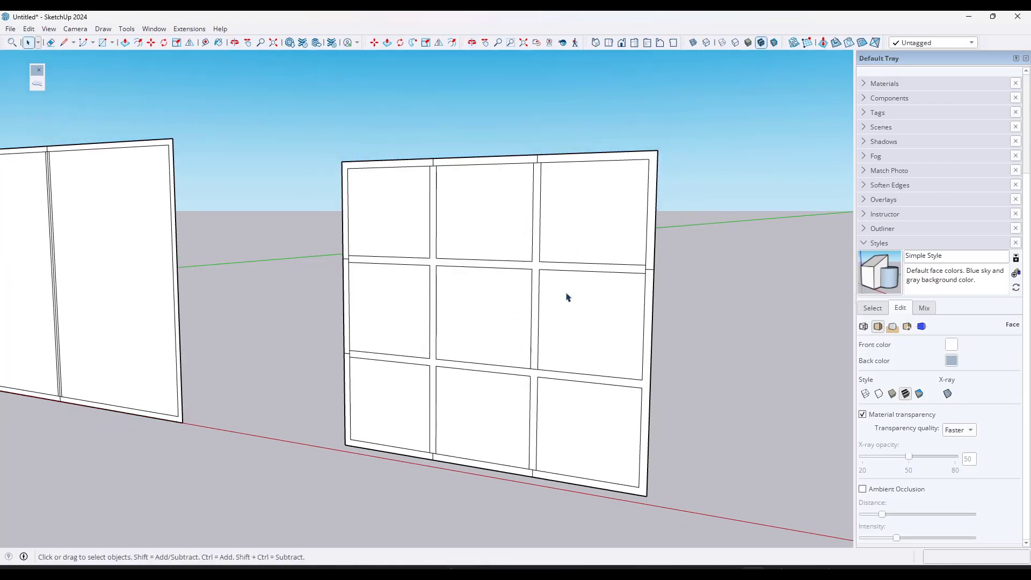
key(p)
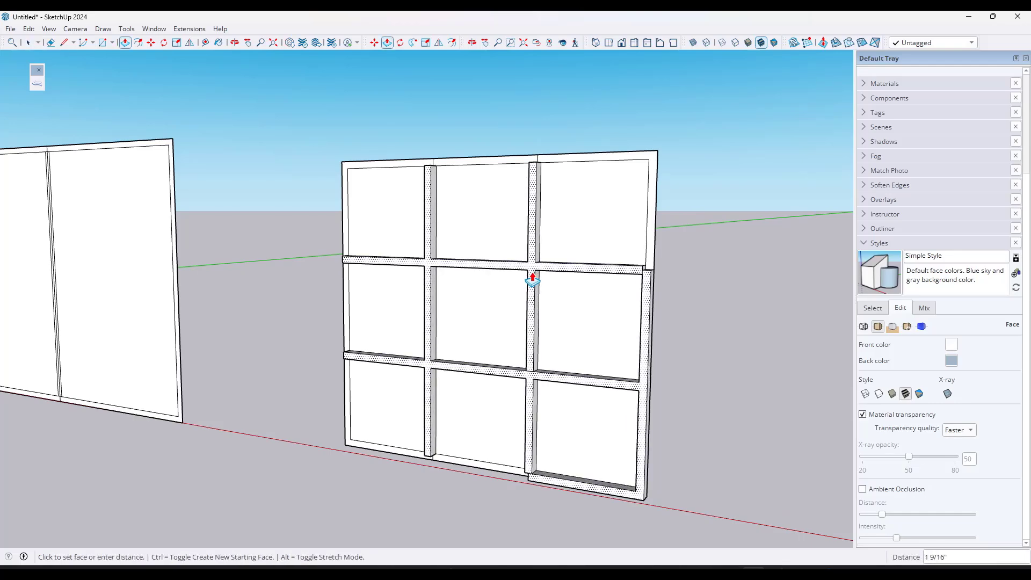
key(space)
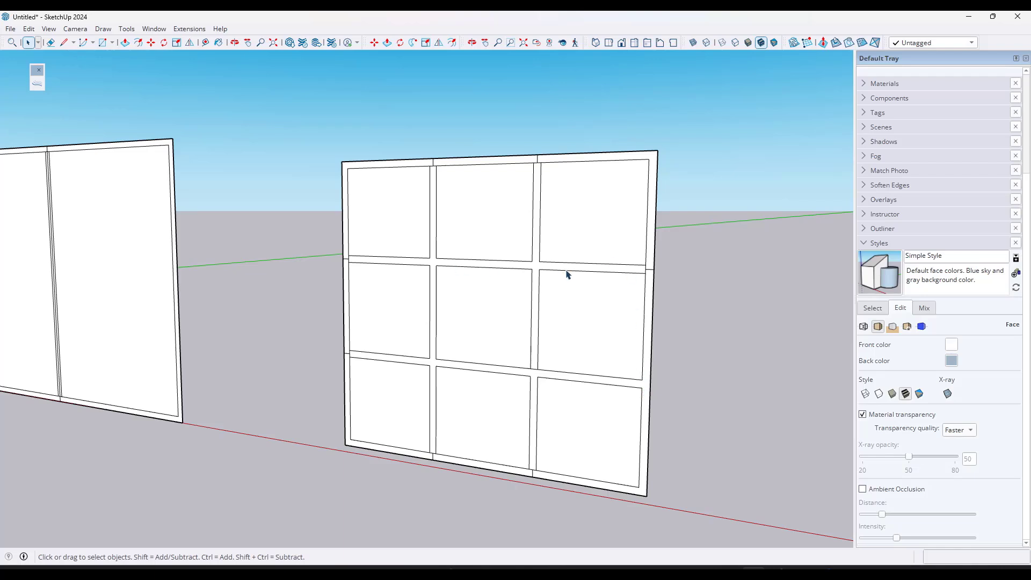
scroll(566, 275, down, 3)
middle_drag(646, 288, 545, 234)
- Take the left door's front face and paste it in place outside the door group
scroll(520, 170, down, 2)
click(368, 197)
double_click(361, 202)
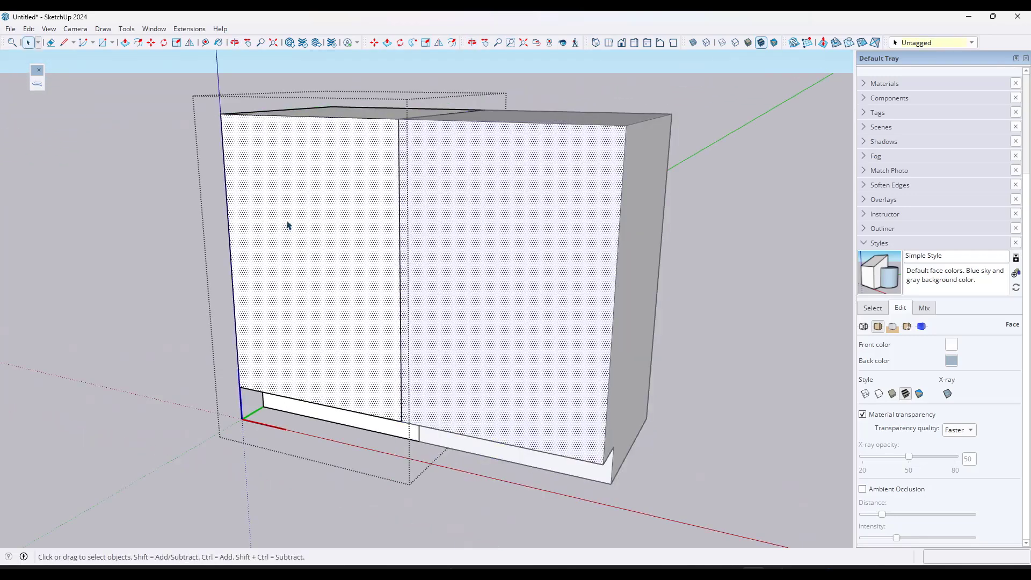
triple_click(344, 260)
click(334, 260)
click(774, 231)
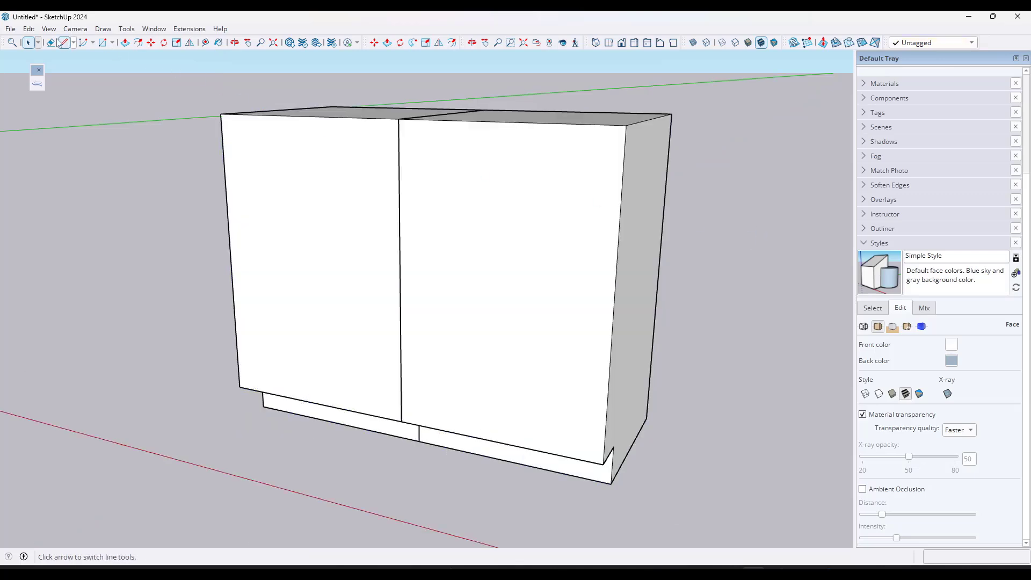
click(29, 28)
click(70, 112)
- Pull the pasted left door face out to 1 1/4" thickness
mouse_move(347, 210)
middle_down()
mouse_move(350, 193)
mouse_move(339, 198)
middle_up()
scroll(347, 197, up, 2)
key(f)
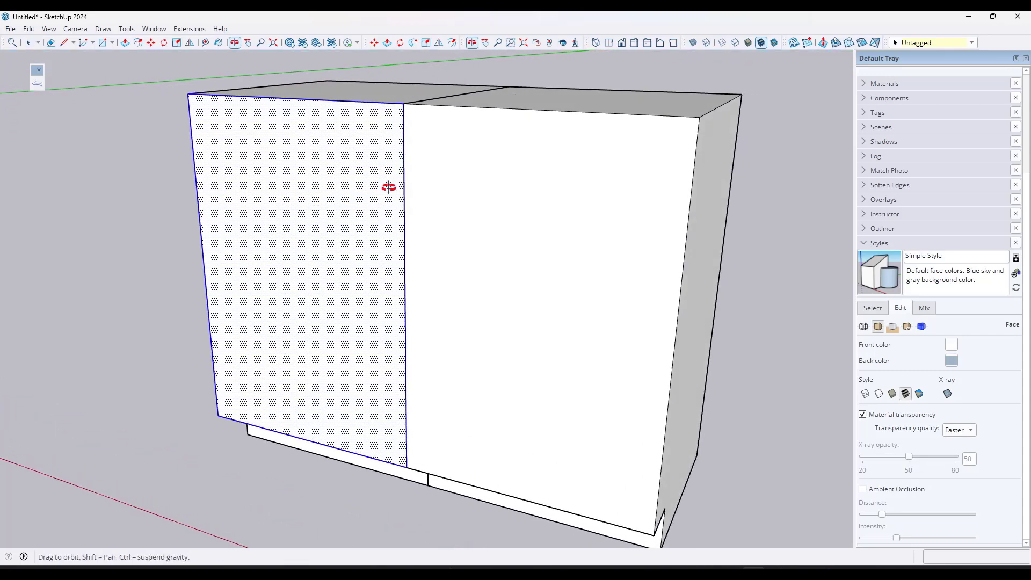
click(408, 171)
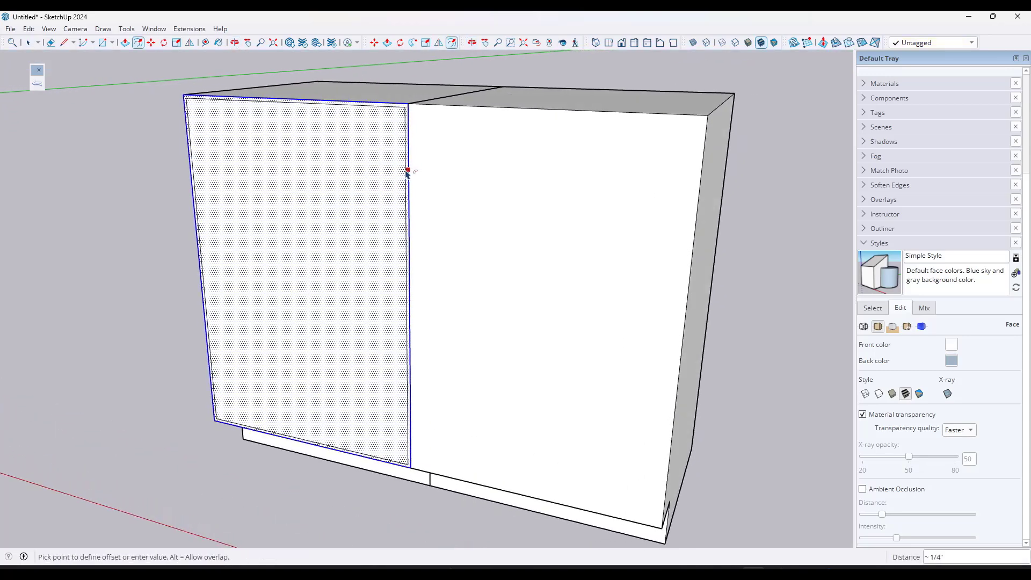
key(space)
key(p)
click(390, 175)
click(385, 174)
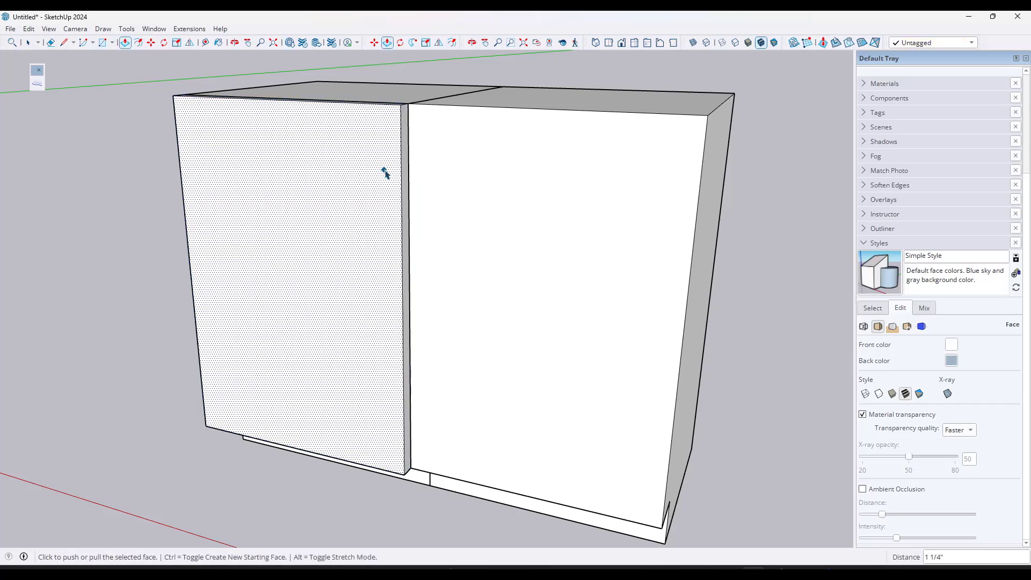
key(space)
- Turn the pulled door into a new component
click(381, 165)
right_click(381, 159)
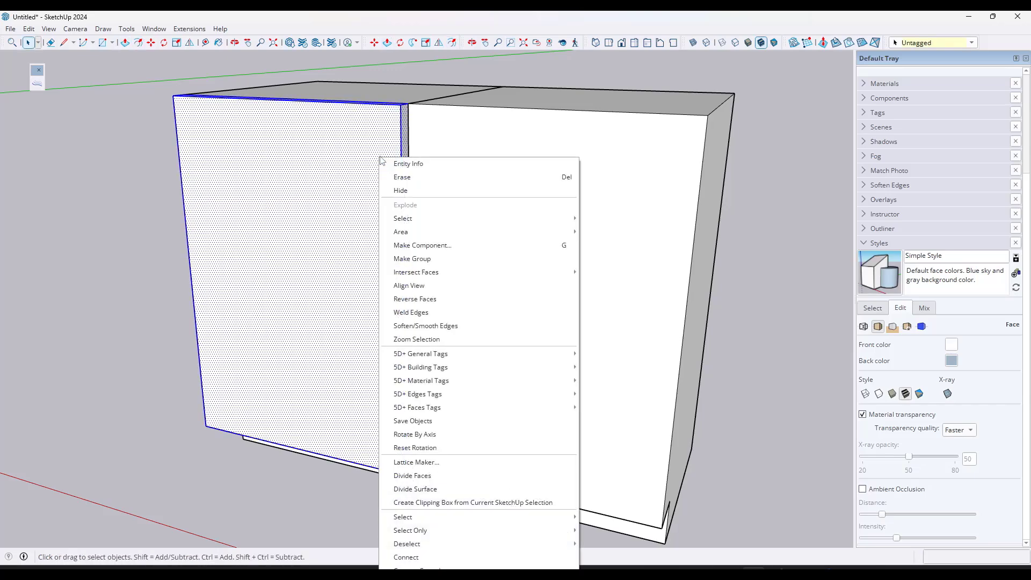
click(420, 245)
click(524, 427)
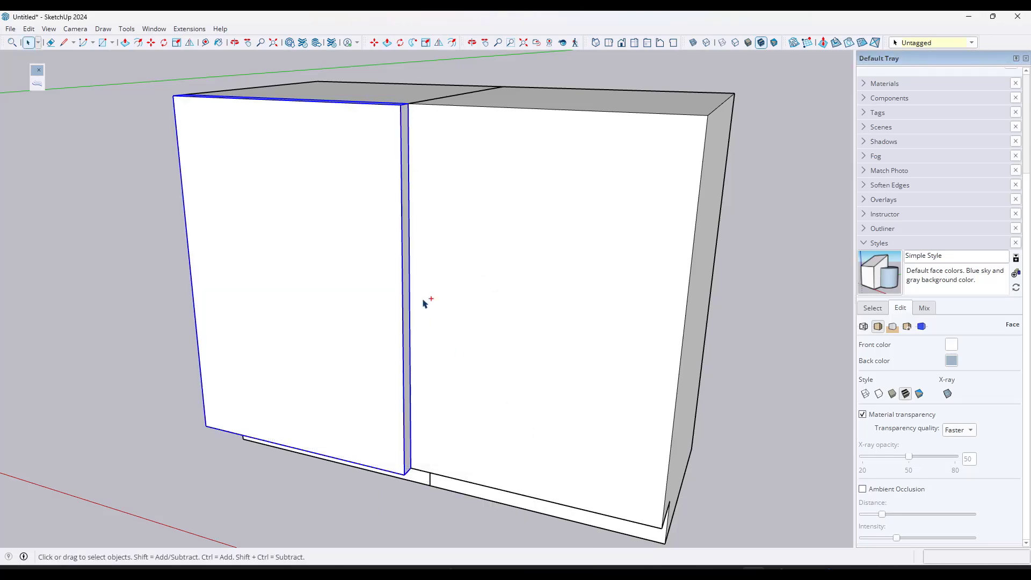
- Paste the copied front face in place inside the door component
double_click(362, 186)
click(28, 29)
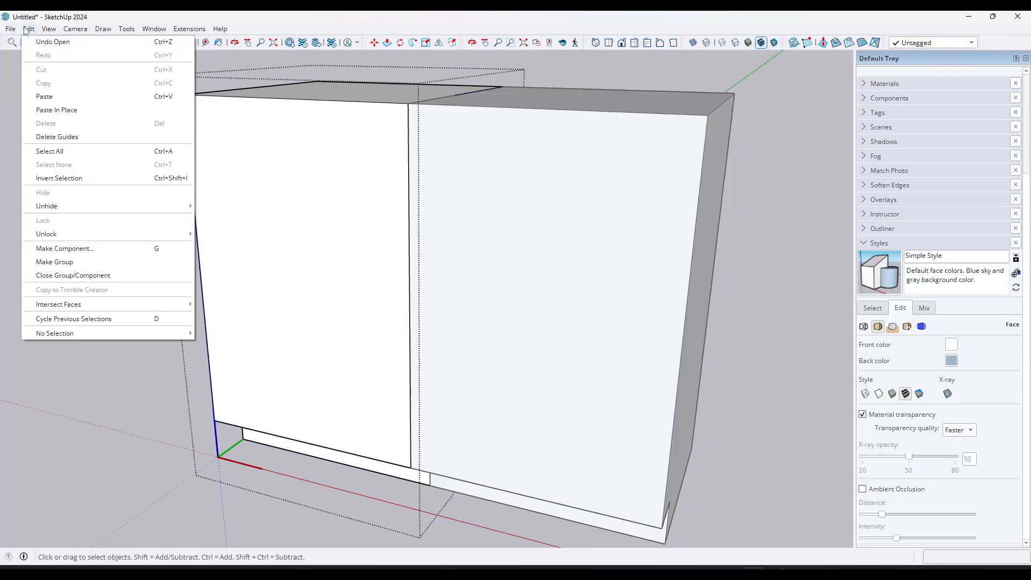
click(59, 110)
middle_drag(729, 202, 523, 184)
click(725, 189)
scroll(417, 148, up, 5)
middle_drag(417, 147, 353, 149)
scroll(353, 150, down, 5)
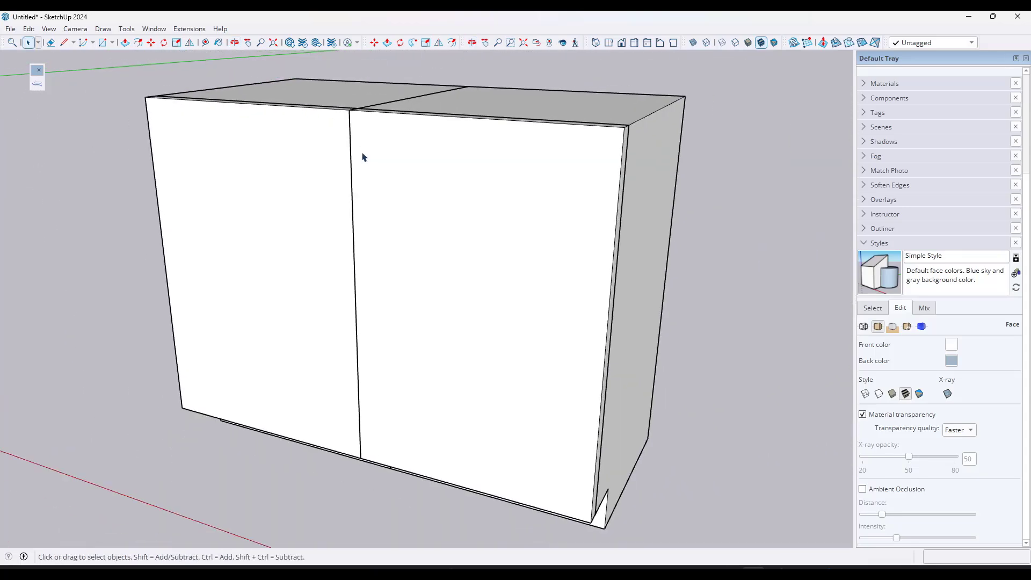
scroll(414, 239, down, 2)
mouse_move(414, 240)
middle_down()
mouse_move(350, 212)
mouse_move(407, 206)
mouse_move(424, 232)
middle_up()
scroll(600, 225, down, 3)
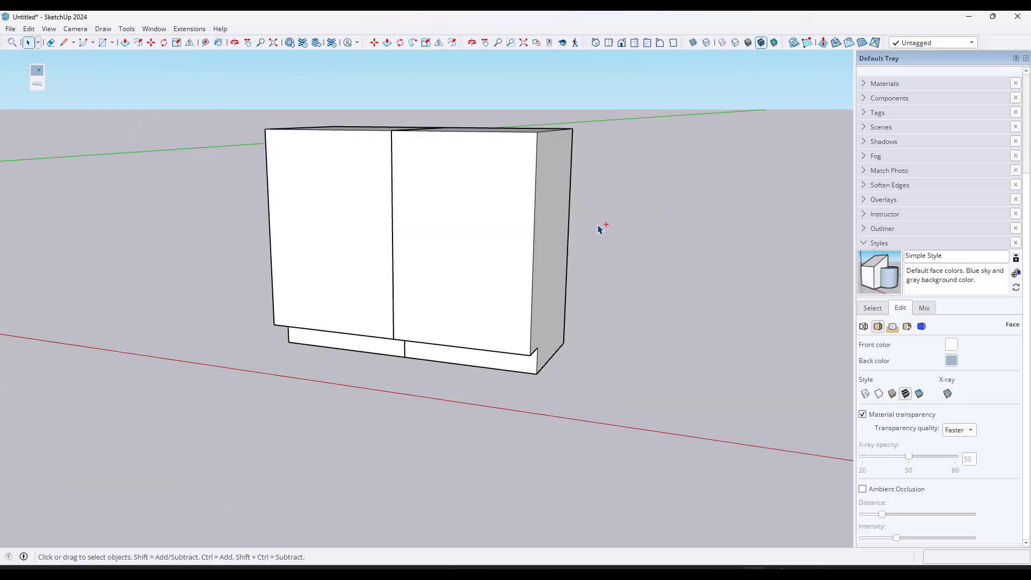
- Open the left door for editing and select its front face
double_click(505, 241)
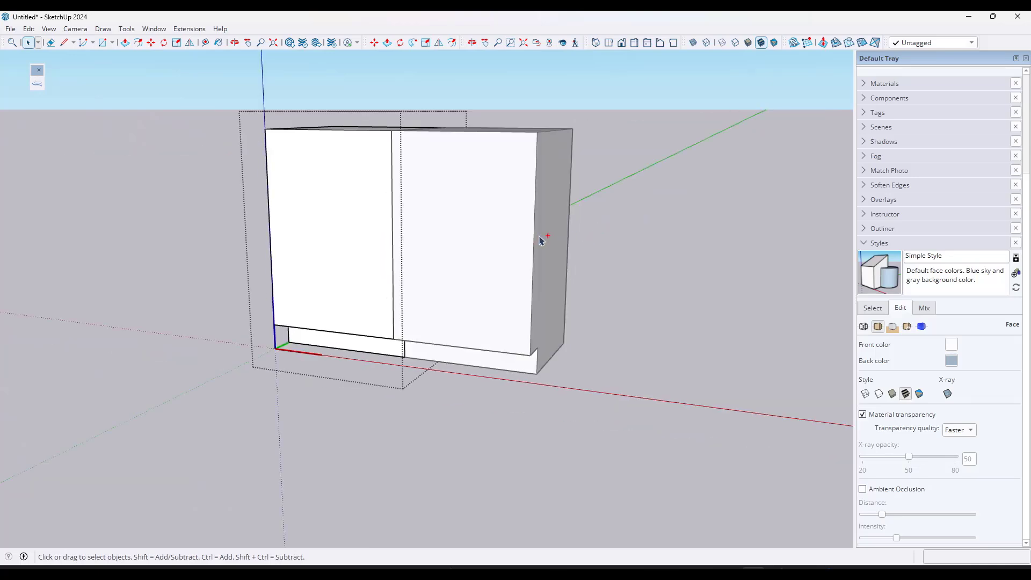
key(Escape)
click(344, 226)
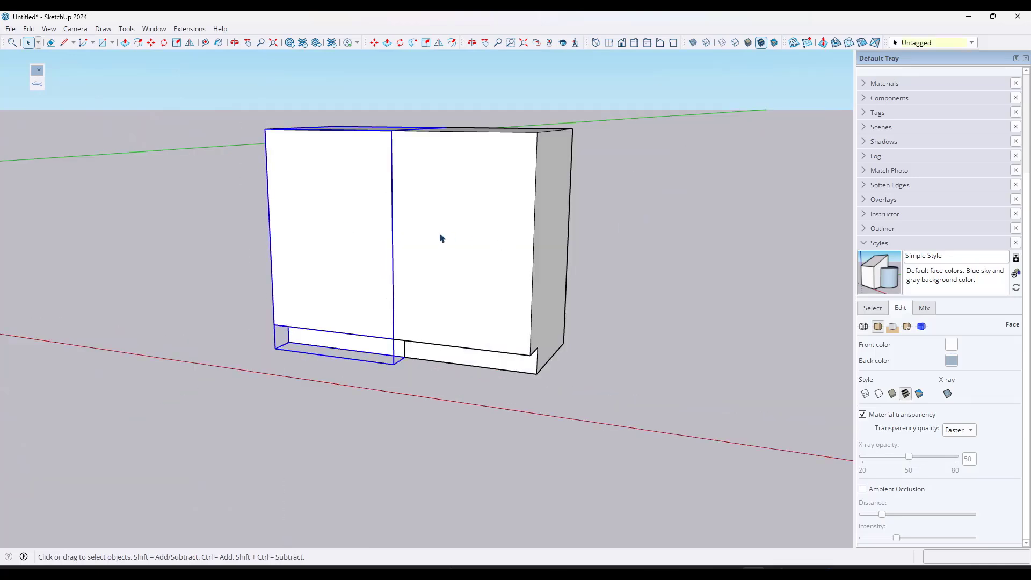
double_click(322, 233)
click(311, 225)
scroll(350, 212, up, 4)
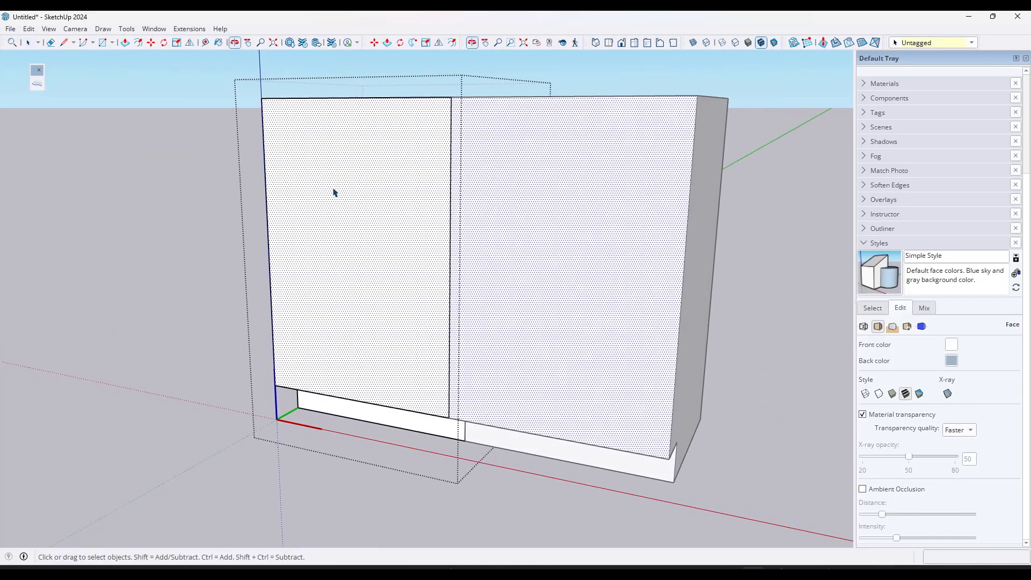
- Offset the door's edge 1/8" inward with S4U Offset, both sides, as a separate group
click(37, 83)
right_click(339, 207)
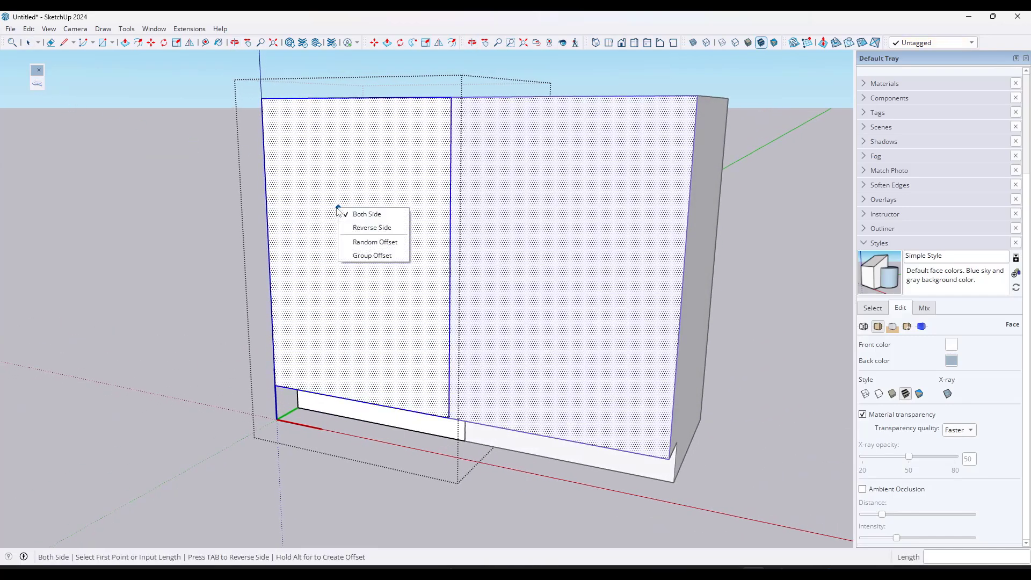
click(367, 219)
right_click(283, 188)
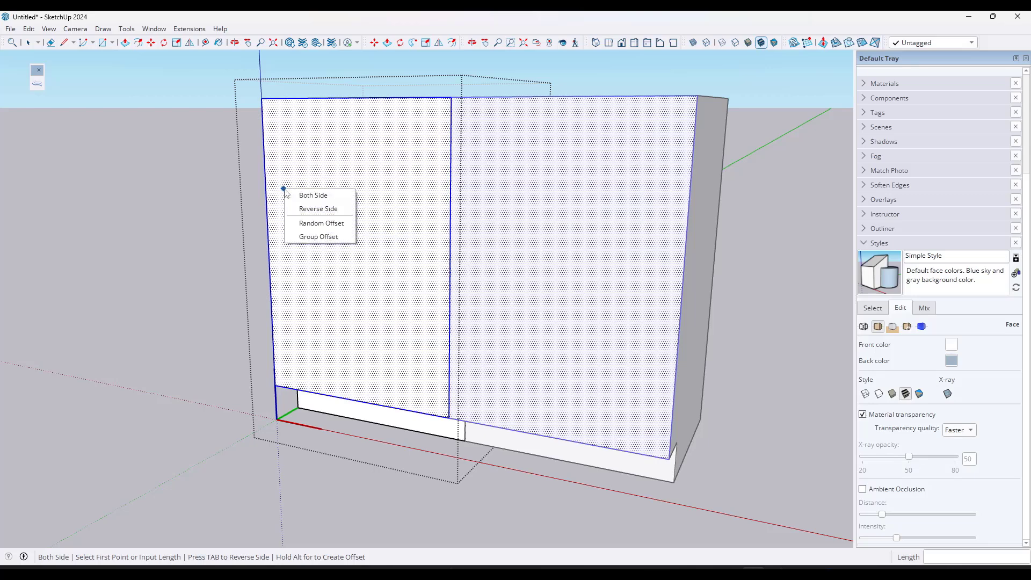
click(325, 238)
key(Tab)
click(267, 218)
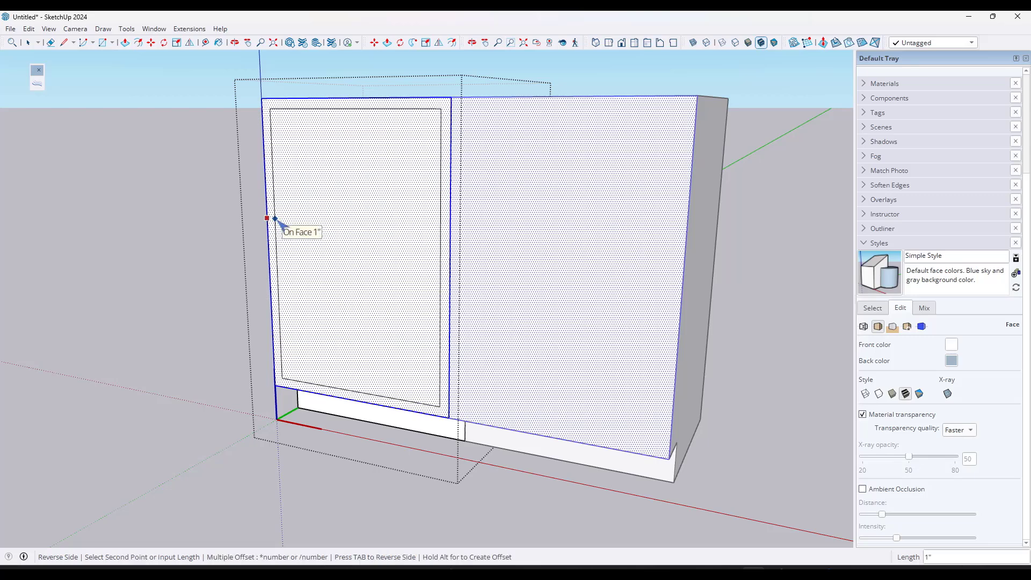
text(.125)
key(Return)
key(space)
- Open the cabinet group and draw a dividing line on its front
scroll(398, 197, up, 5)
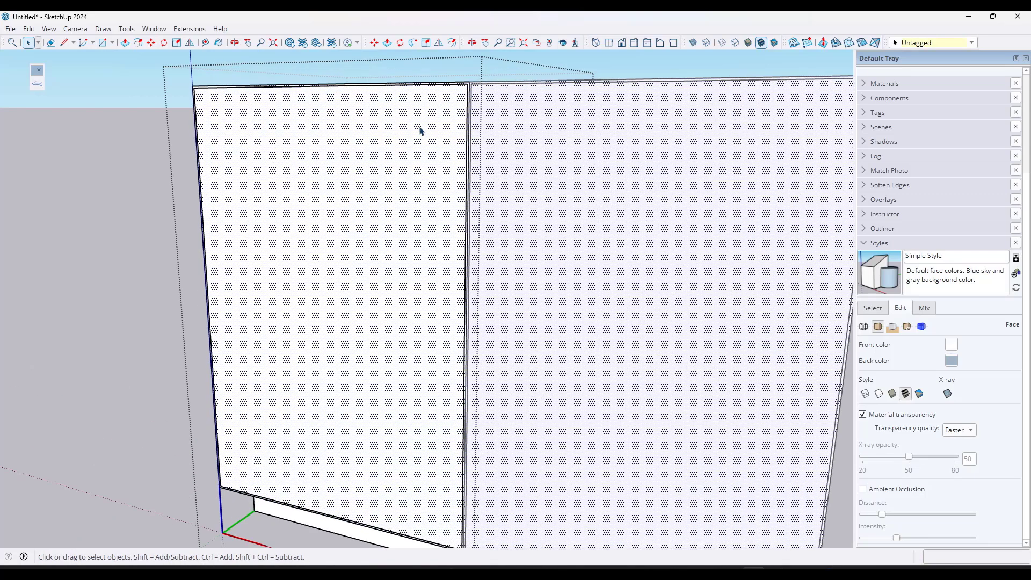
double_click(469, 95)
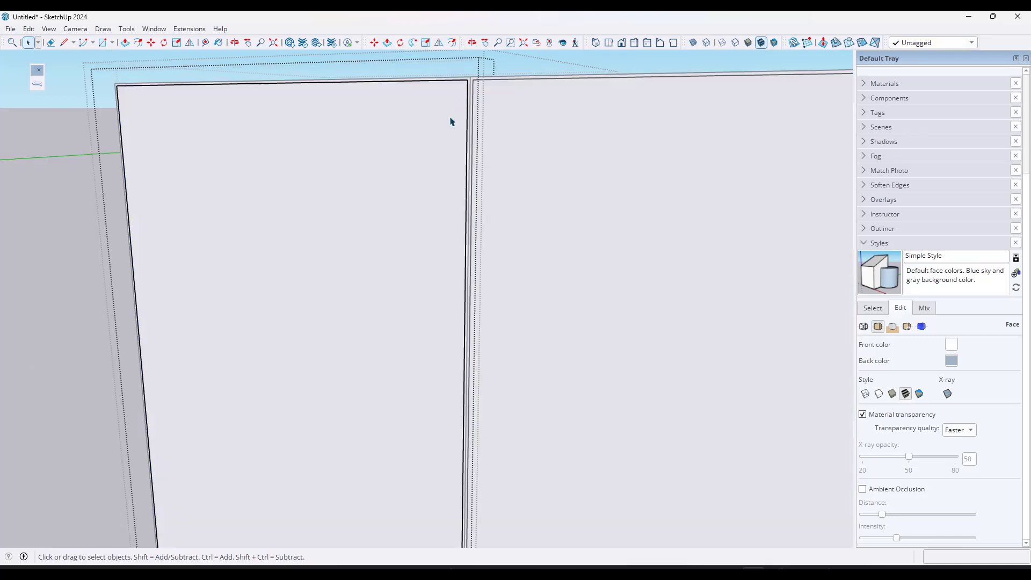
scroll(451, 122, down, 1)
key(l)
click(466, 83)
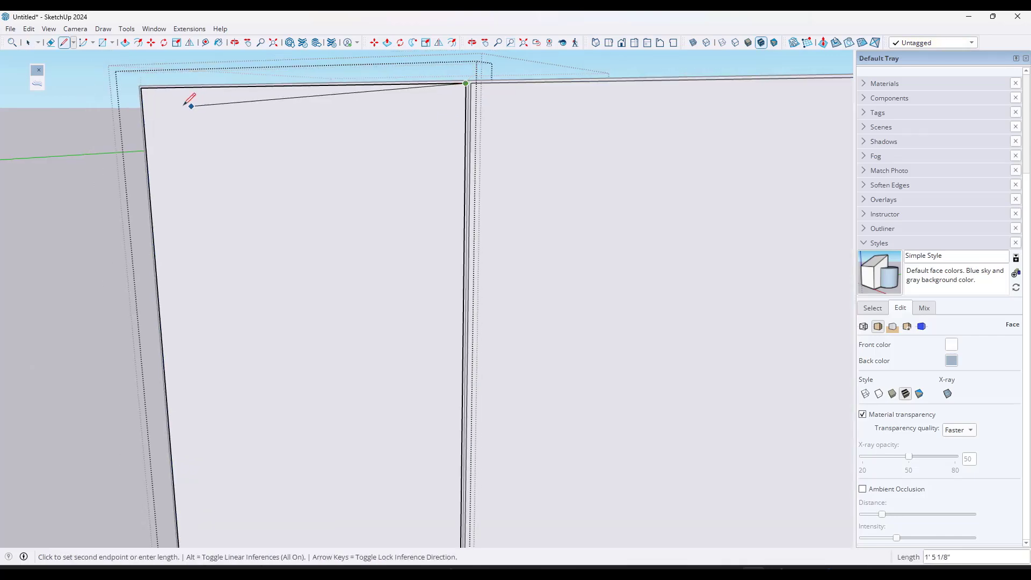
key(ctrl+a)
middle_drag(380, 216, 357, 244)
- Push the door face out 3/4 inch
key(p)
click(350, 247)
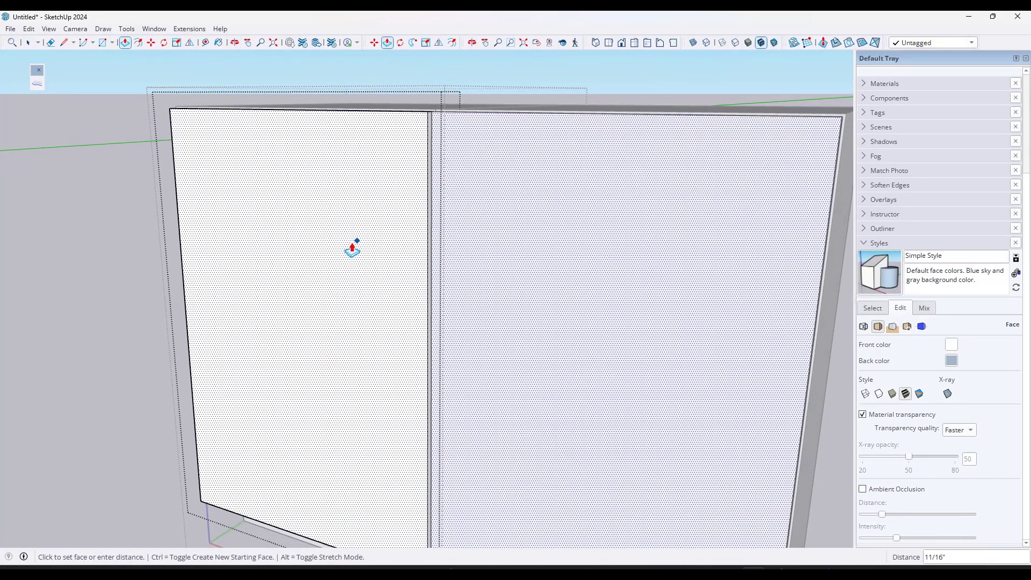
text(3/4)
key(Return)
key(space)
- Orbit around the finished cabinet and zoom out toward the flat L-shaped face
scroll(92, 196, down, 3)
middle_drag(328, 230, 439, 175)
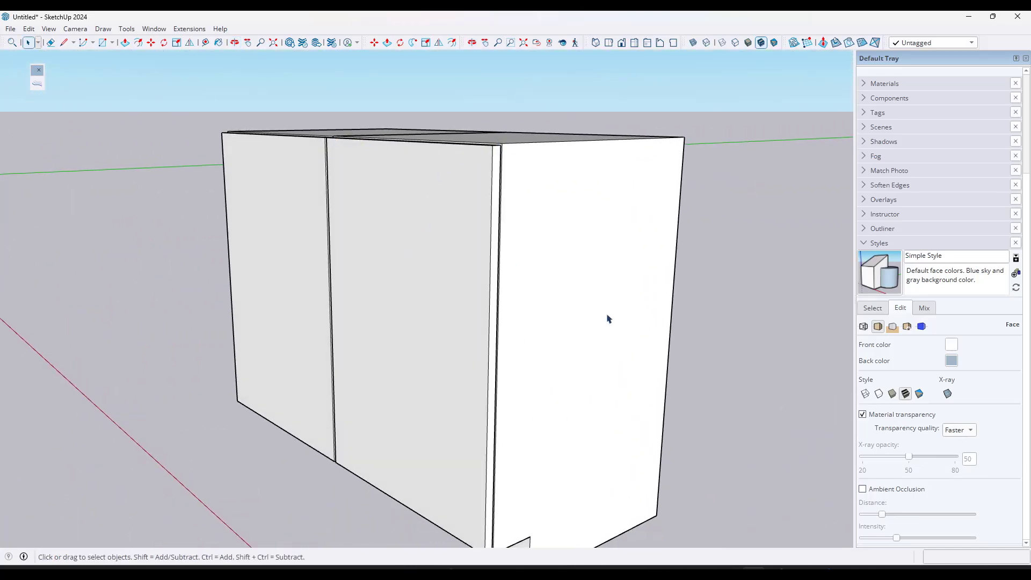
scroll(519, 336, down, 5)
middle_drag(605, 315, 617, 235)
scroll(483, 269, up, 5)
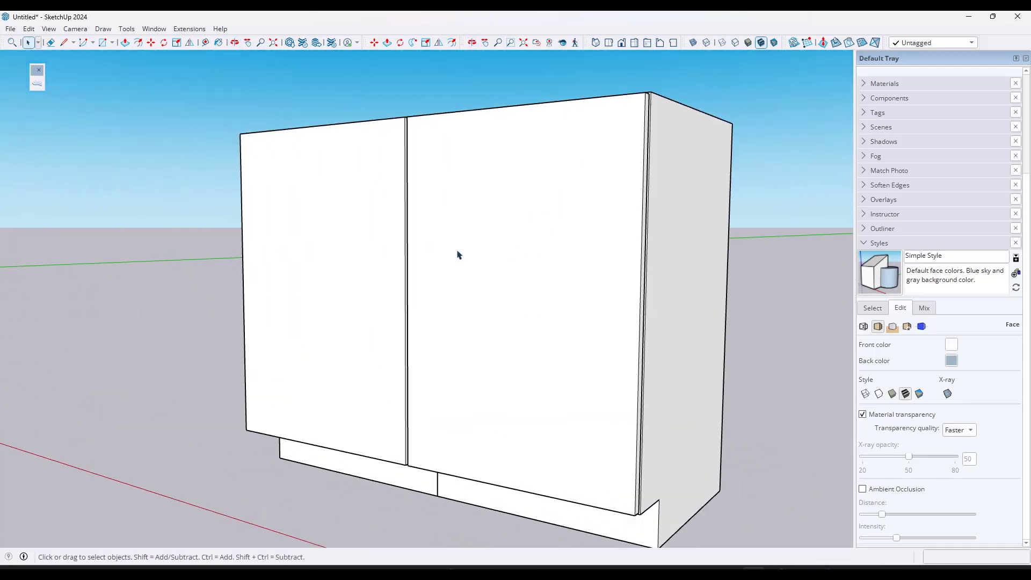
scroll(456, 253, down, 3)
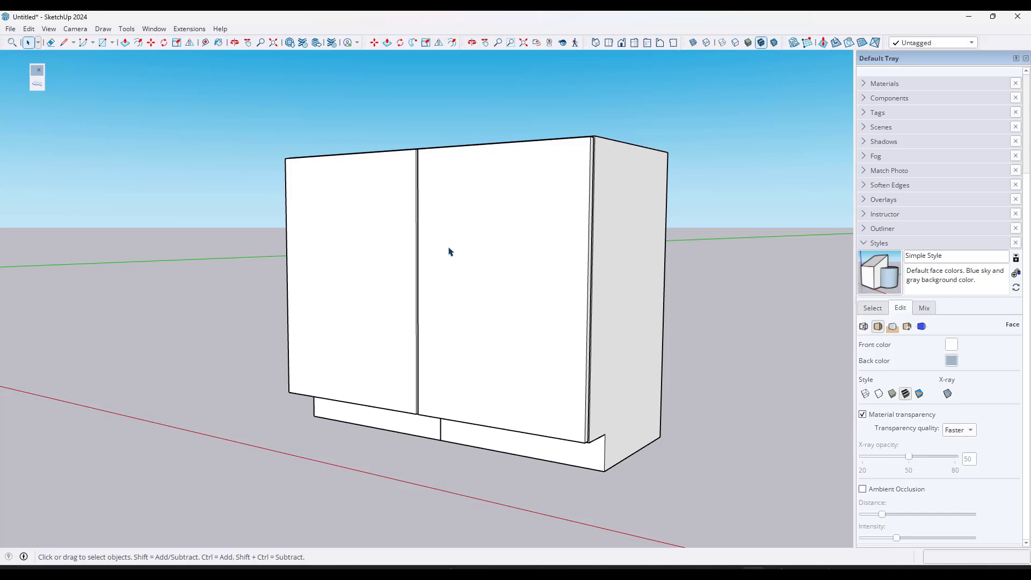
scroll(450, 252, down, 3)
scroll(484, 249, up, 3)
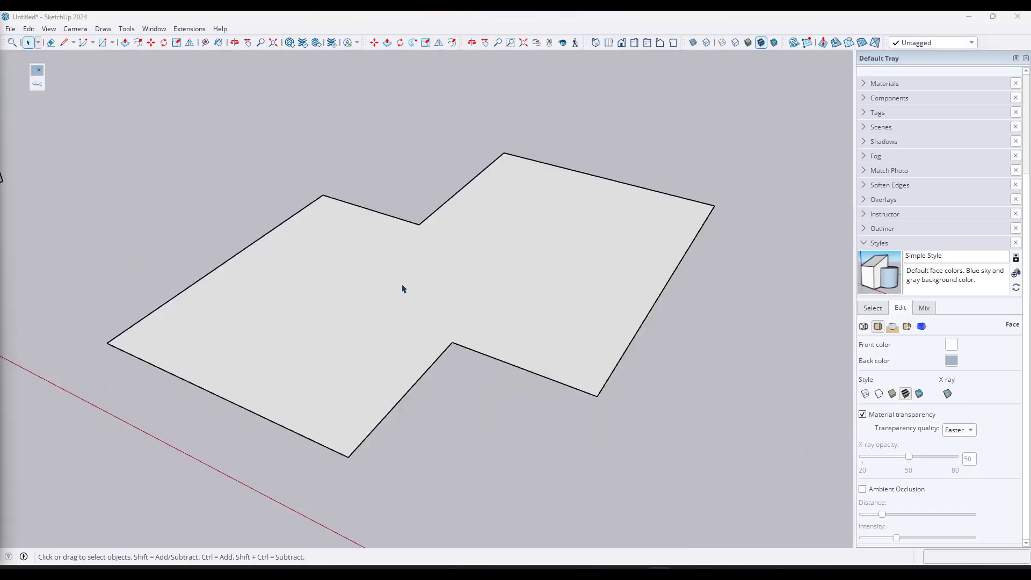
middle_drag(403, 288, 391, 304)
scroll(350, 290, down, 6)
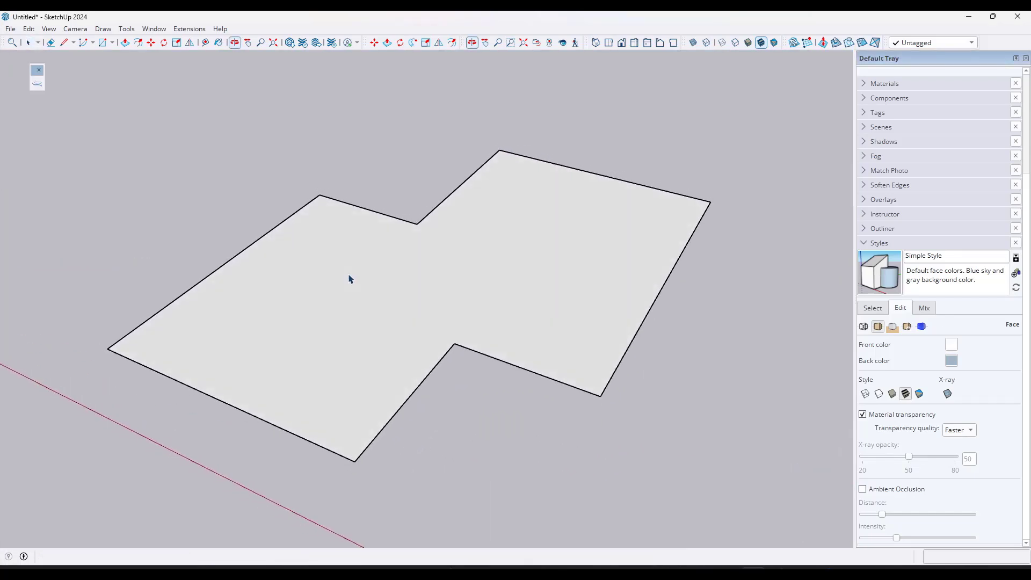
scroll(82, 197, up, 4)
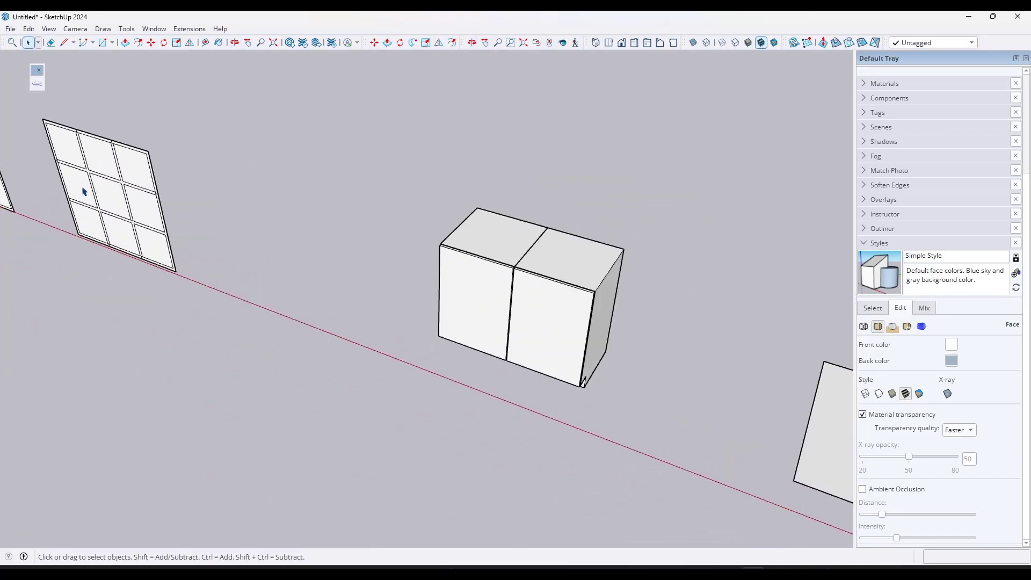
scroll(228, 275, down, 5)
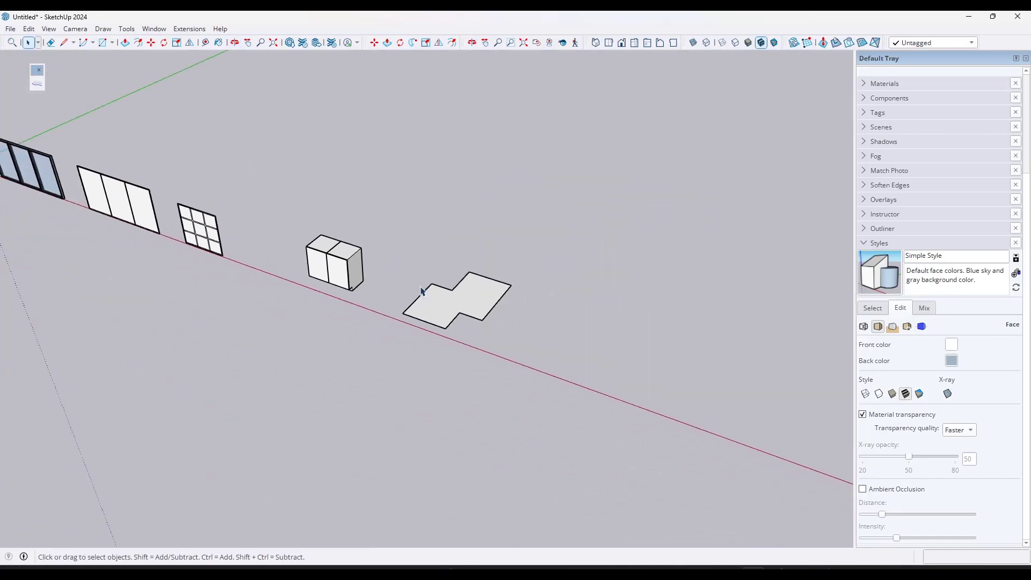
scroll(414, 278, up, 4)
scroll(414, 278, up, 2)
middle_drag(392, 338, 396, 294)
scroll(355, 294, up, 3)
scroll(552, 314, up, 1)
click(534, 314)
click(36, 84)
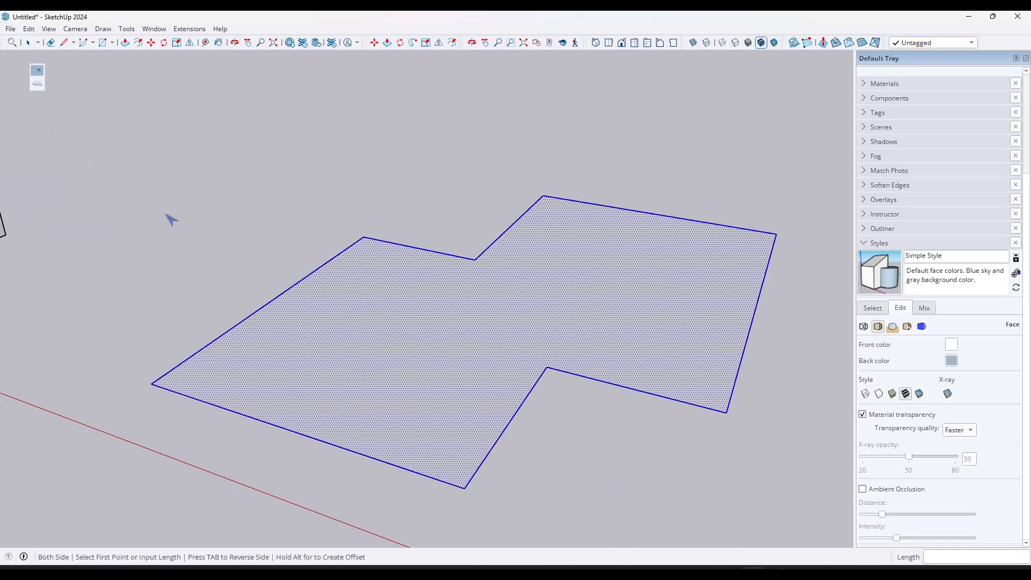
right_click(259, 311)
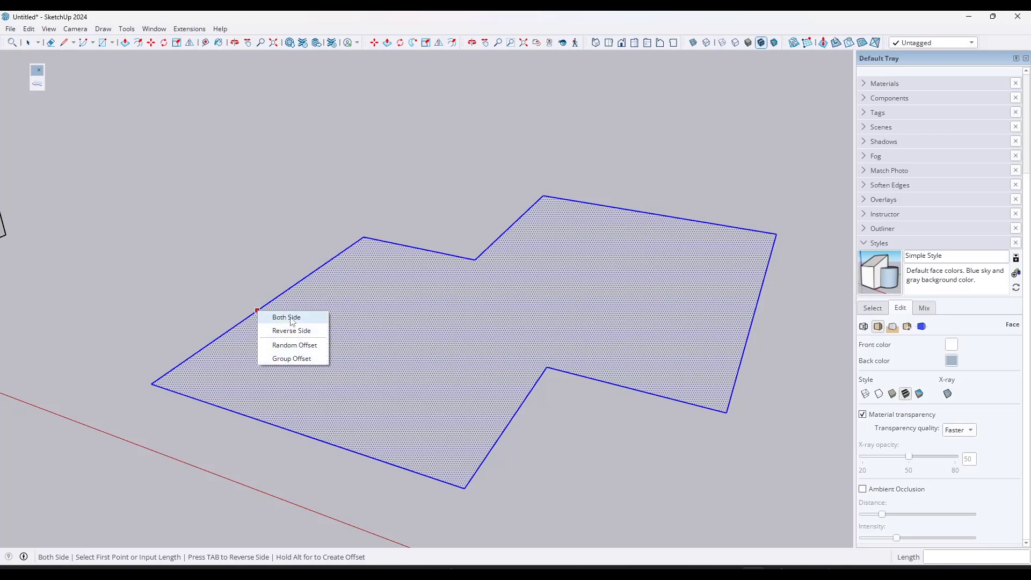
click(298, 292)
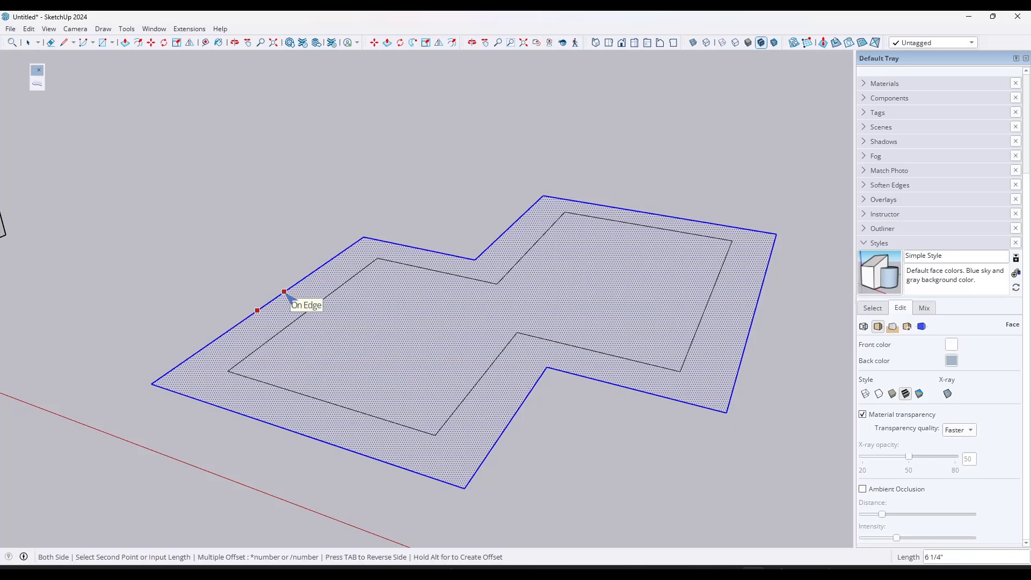
text(*5)
key(Return)
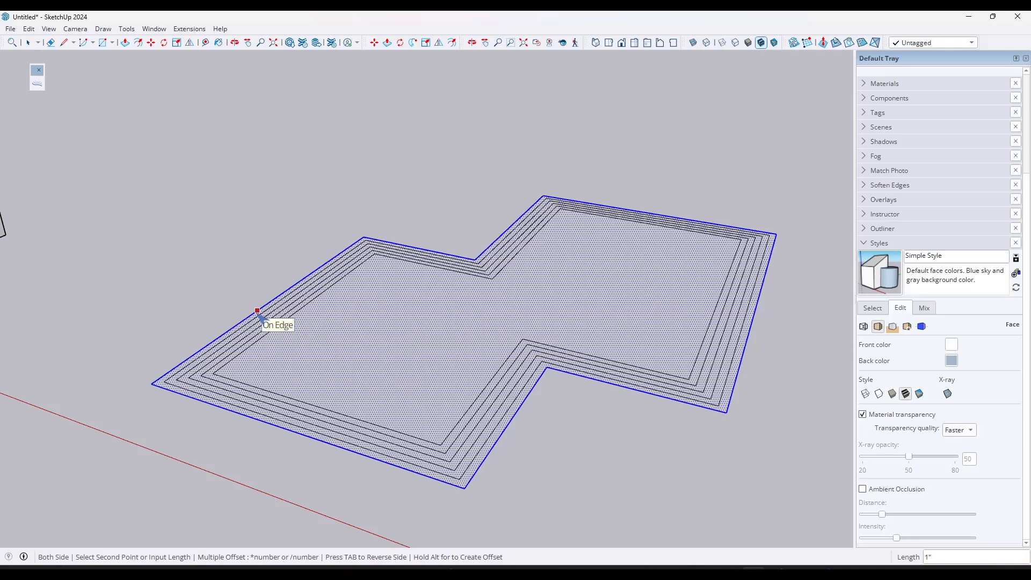
text(2)
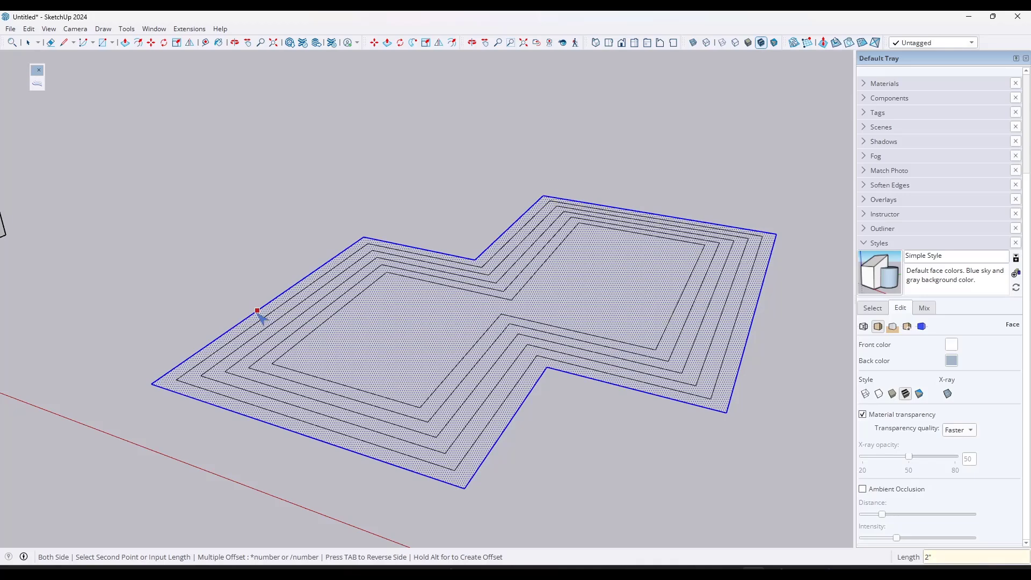
key(Return)
middle_drag(273, 331, 490, 350)
scroll(490, 350, down, 4)
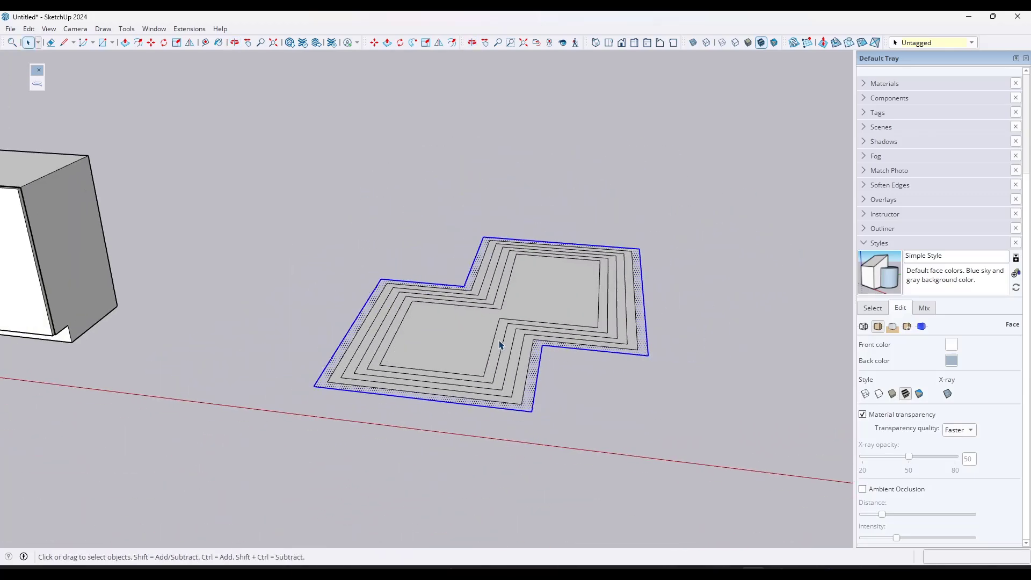
key(ctrl+z)
scroll(441, 334, up, 1)
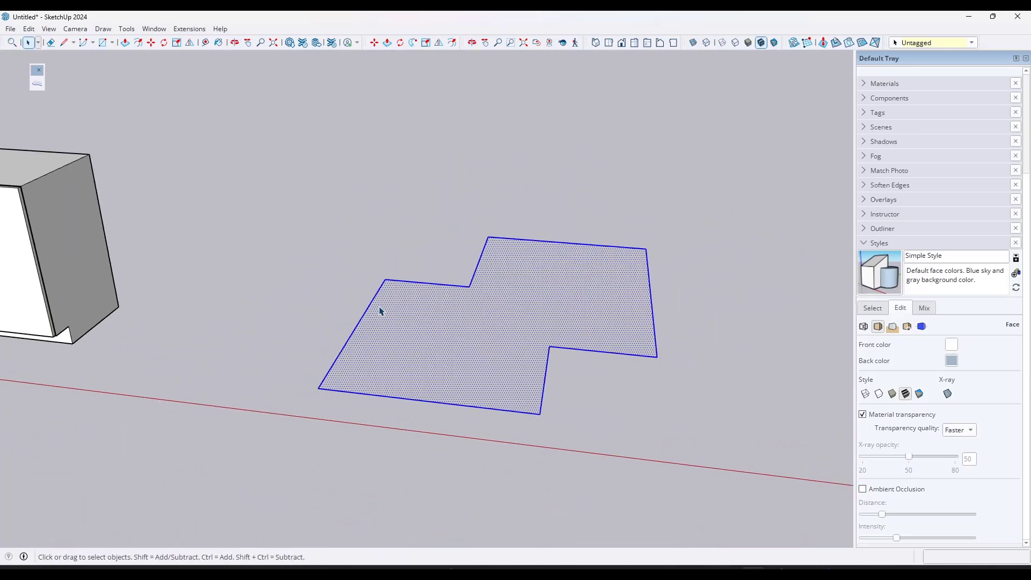
click(36, 85)
scroll(351, 341, up, 2)
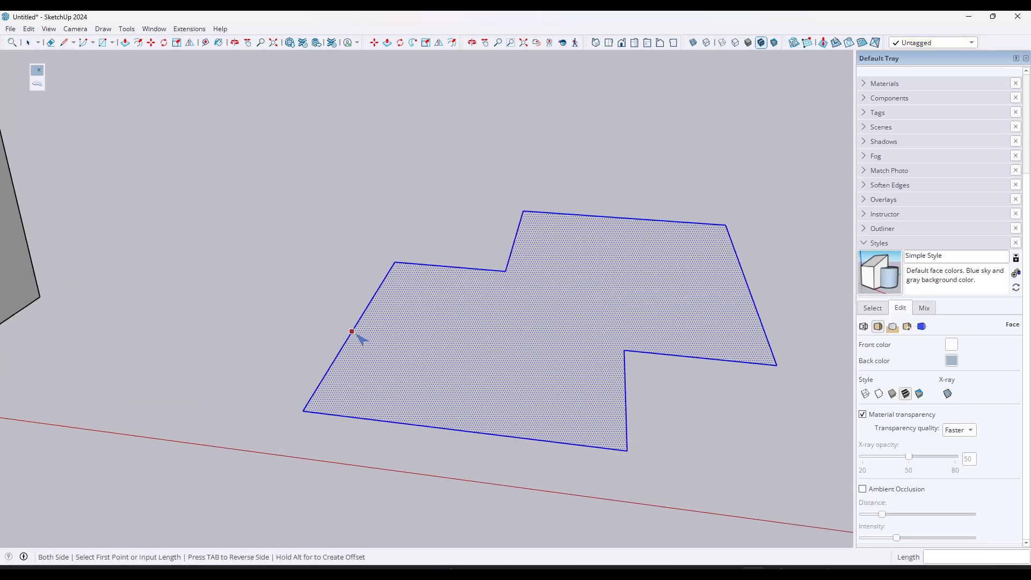
click(356, 323)
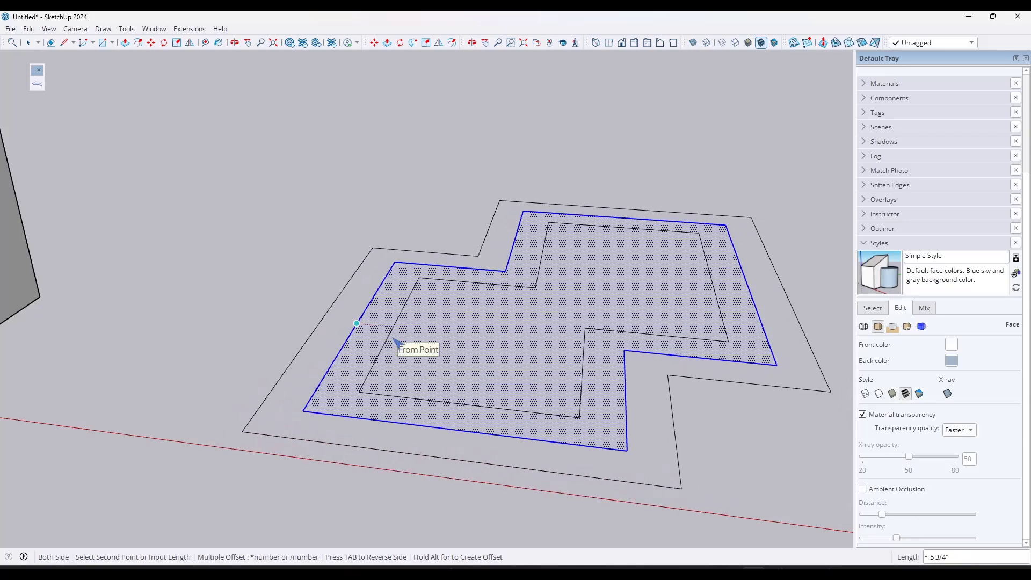
text(*3)
key(Return)
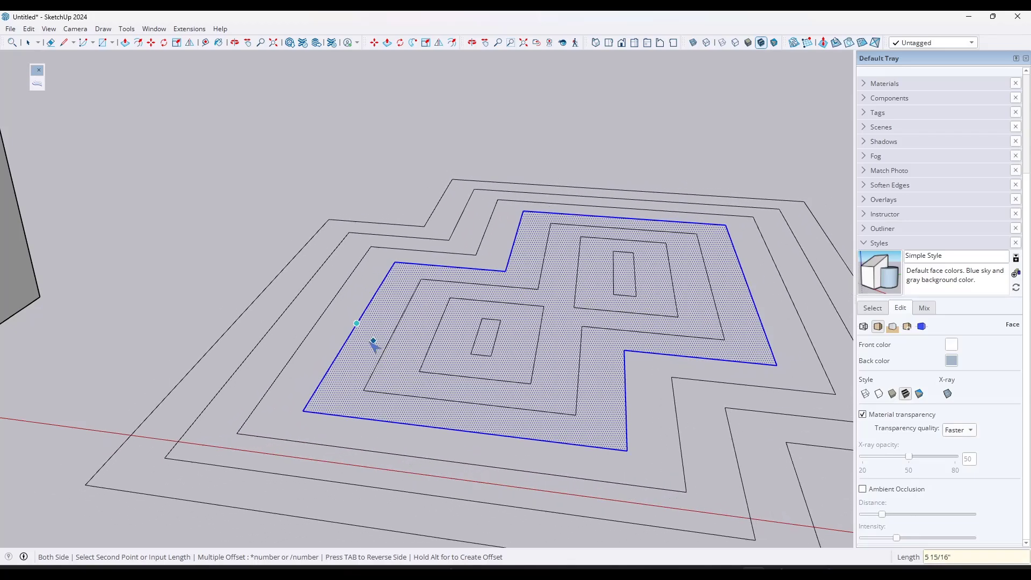
text(1)
key(Return)
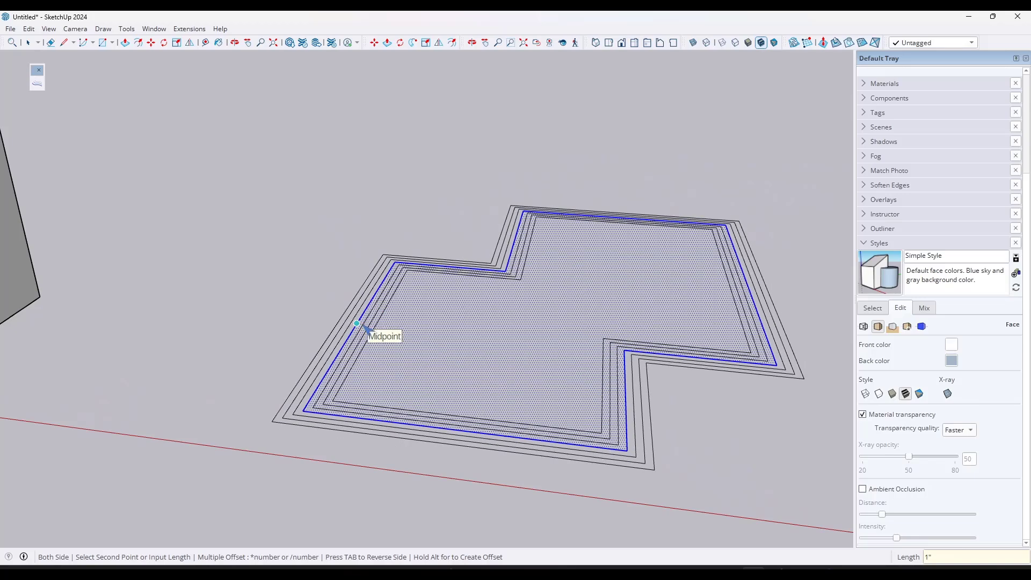
key(space)
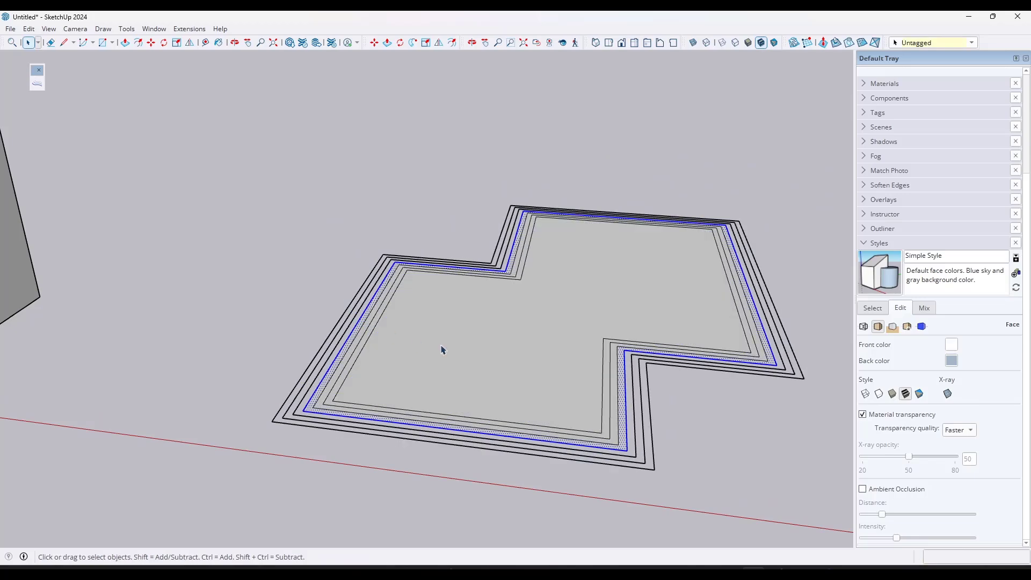
click(460, 354)
scroll(403, 343, up, 2)
key(p)
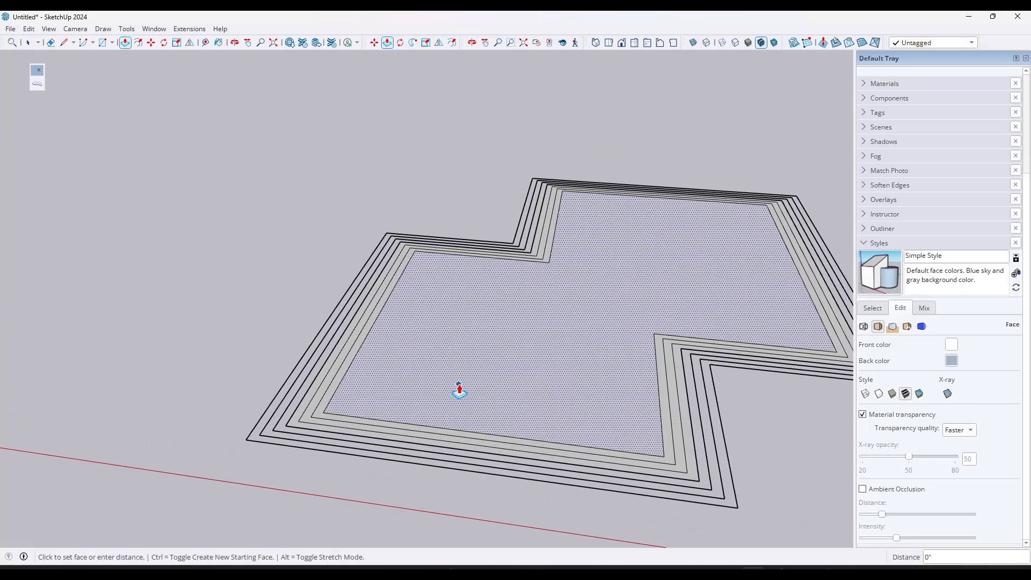
drag(458, 387, 476, 352)
key(space)
key(ctrl+z)
scroll(460, 365, down, 4)
middle_drag(516, 345, 531, 355)
scroll(548, 365, up, 5)
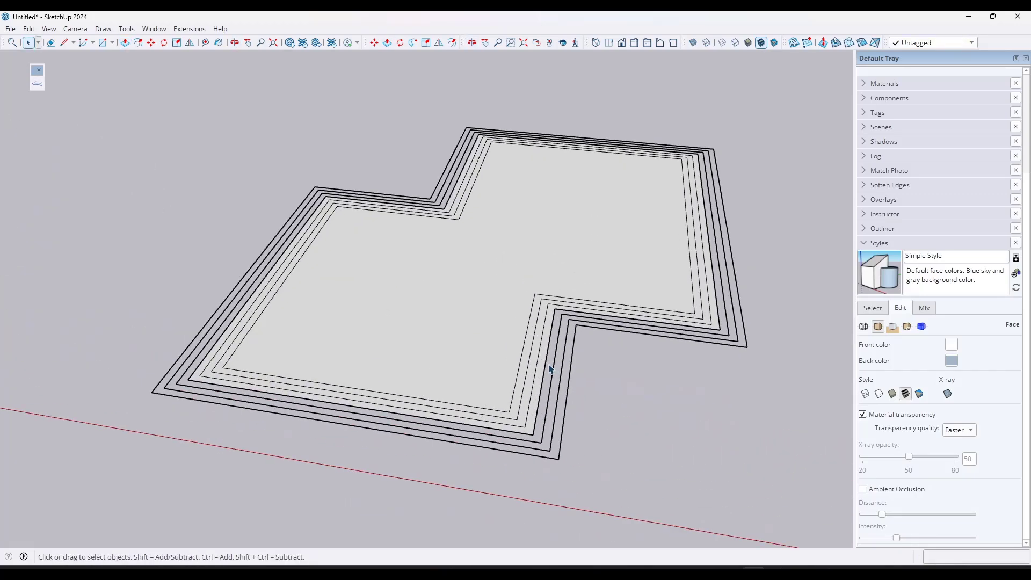
scroll(550, 369, up, 1)
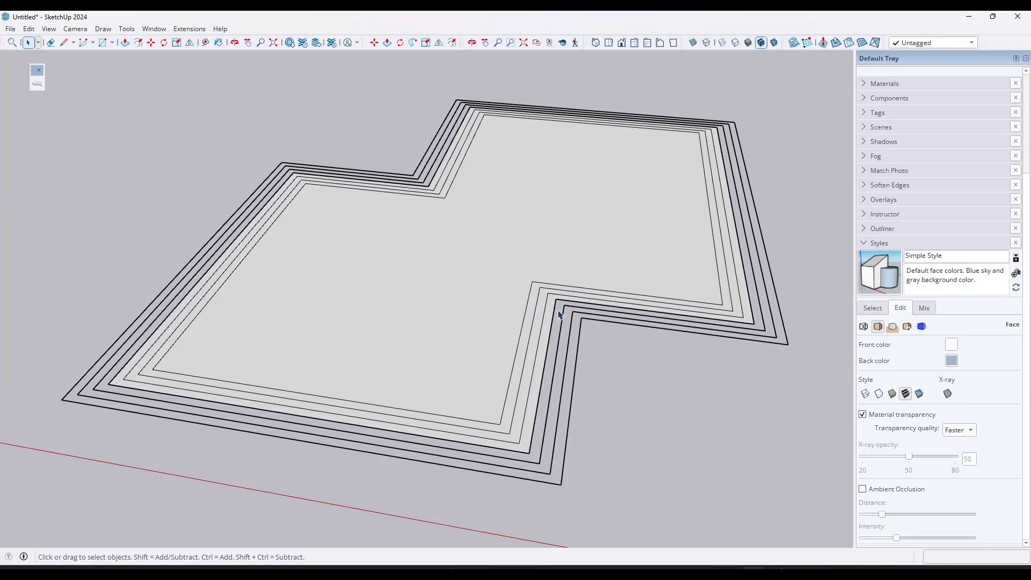
key(l)
click(556, 300)
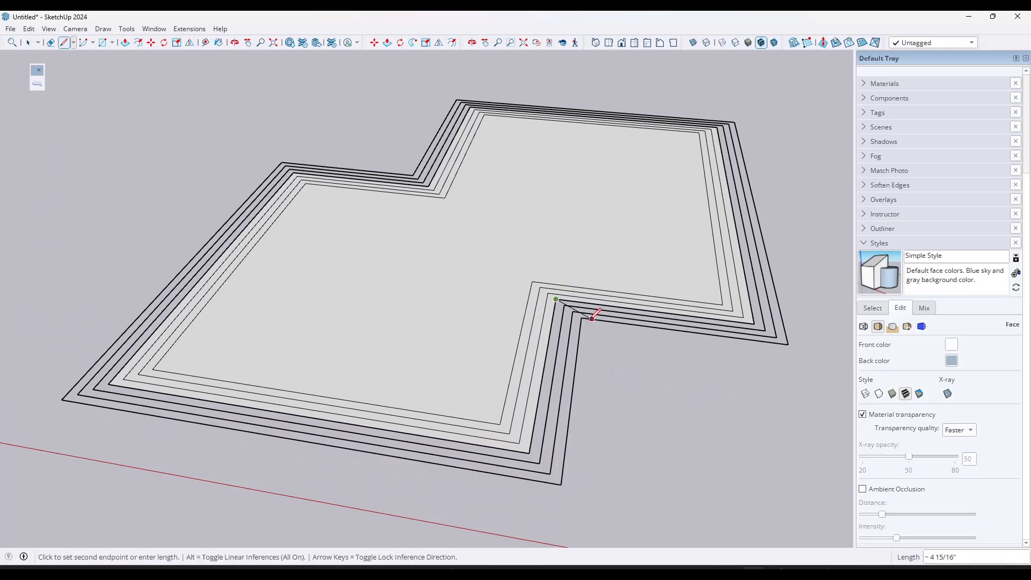
shift+middle_drag(589, 315, 539, 312)
click(538, 310)
key(space)
key(l)
click(282, 177)
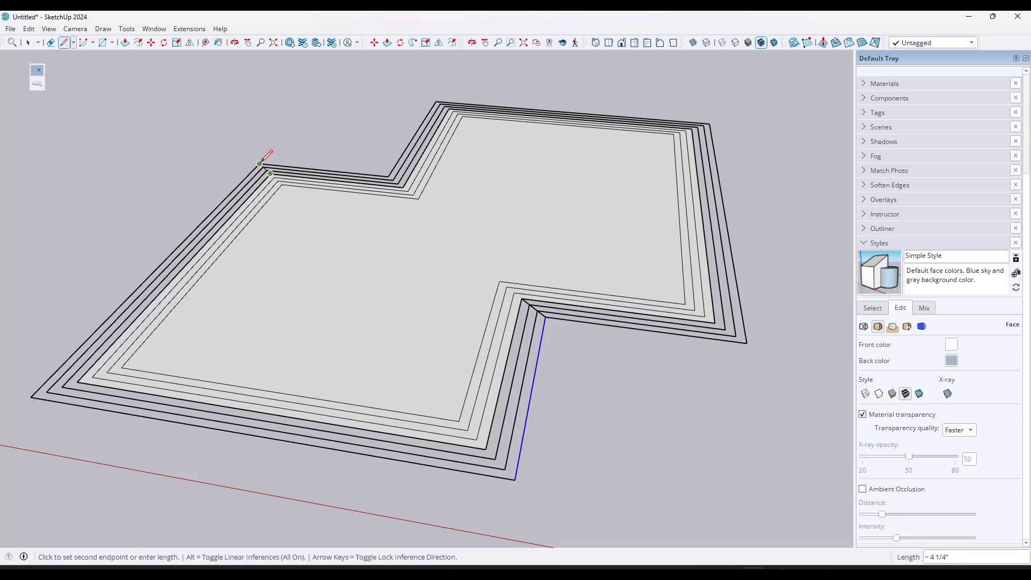
click(261, 163)
key(e)
scroll(548, 311, up, 4)
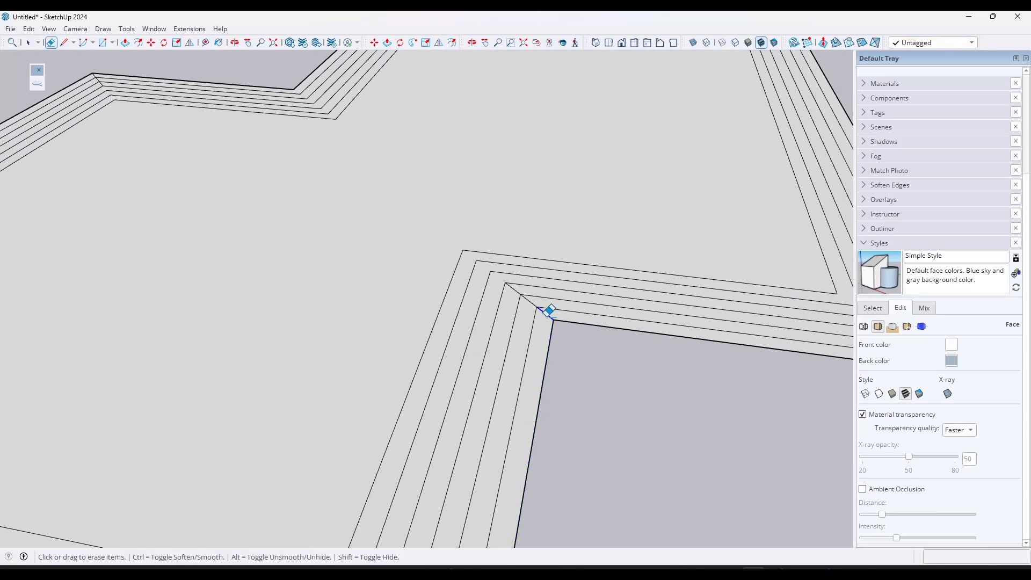
drag(529, 294, 511, 285)
key(space)
scroll(548, 304, down, 5)
mouse_move(605, 315)
middle_down()
mouse_move(530, 329)
mouse_move(521, 322)
mouse_move(524, 270)
mouse_move(477, 301)
mouse_move(483, 317)
middle_up()
middle_drag(430, 278, 430, 301)
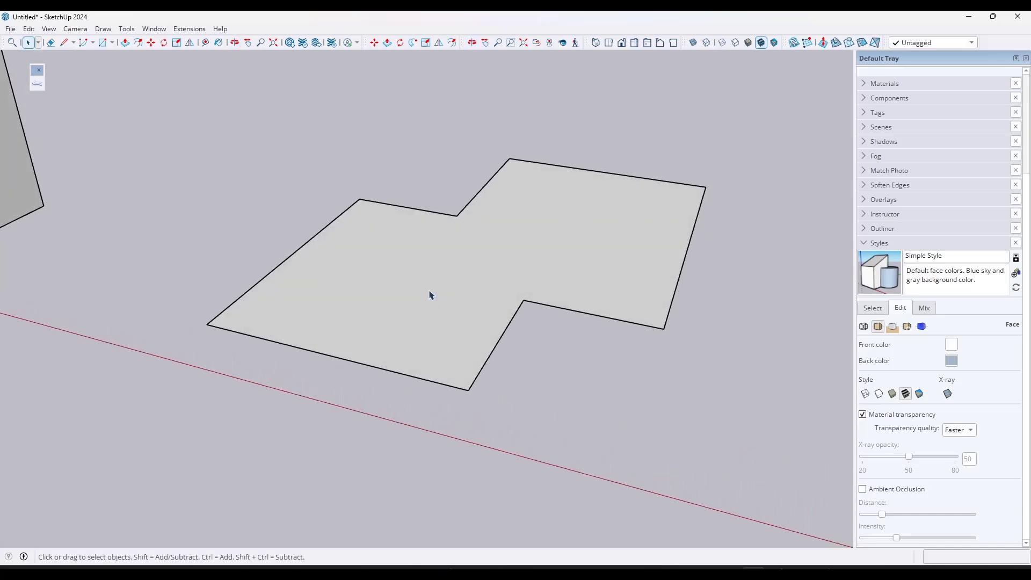
scroll(430, 294, down, 4)
key(r)
- Draw a circle beside the L-shape
key(c)
click(597, 309)
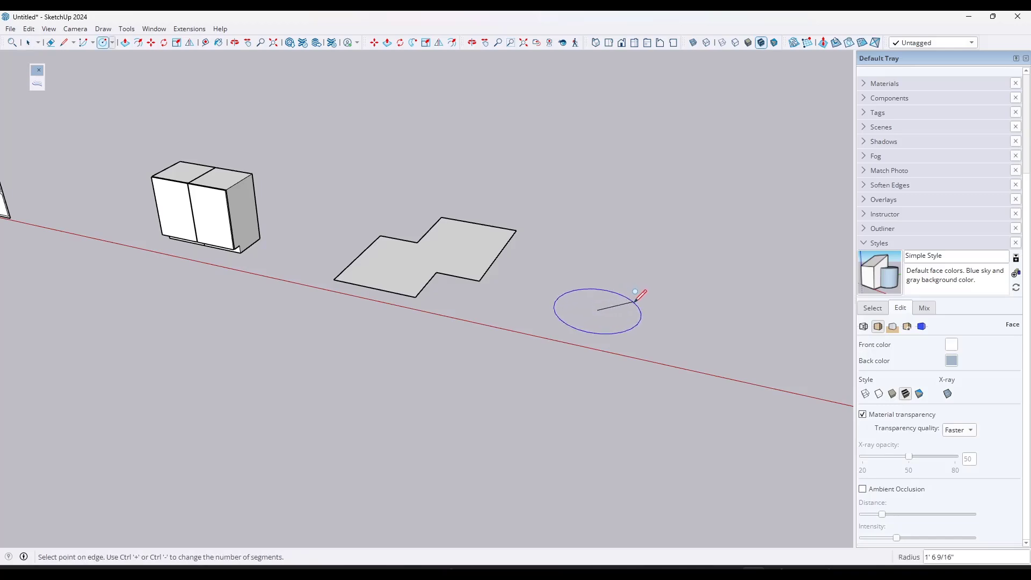
click(659, 299)
key(space)
scroll(697, 310, up, 5)
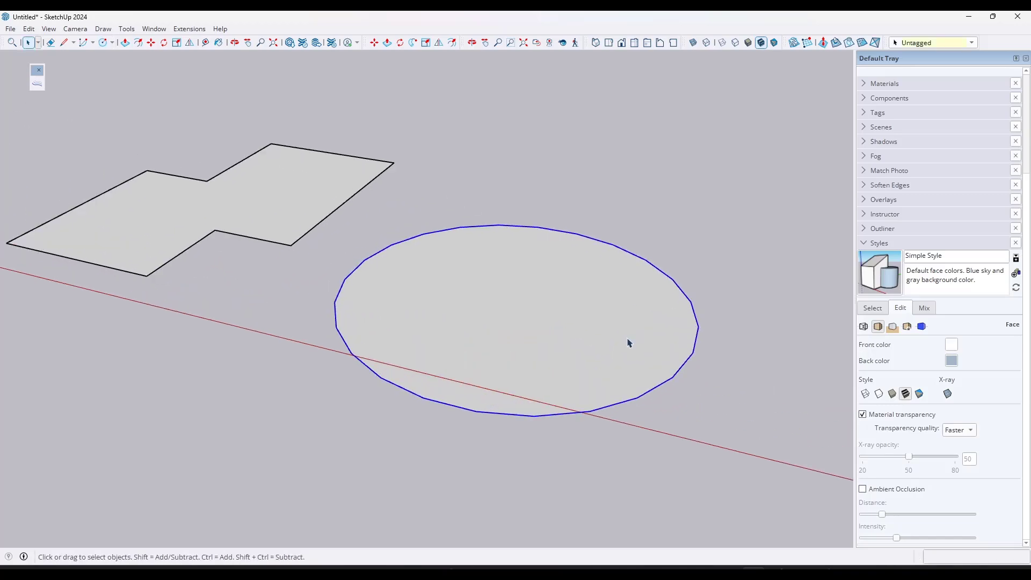
- Offset the circle into four randomly spaced concentric rings using S4U Offset Random Offset with *4
click(37, 83)
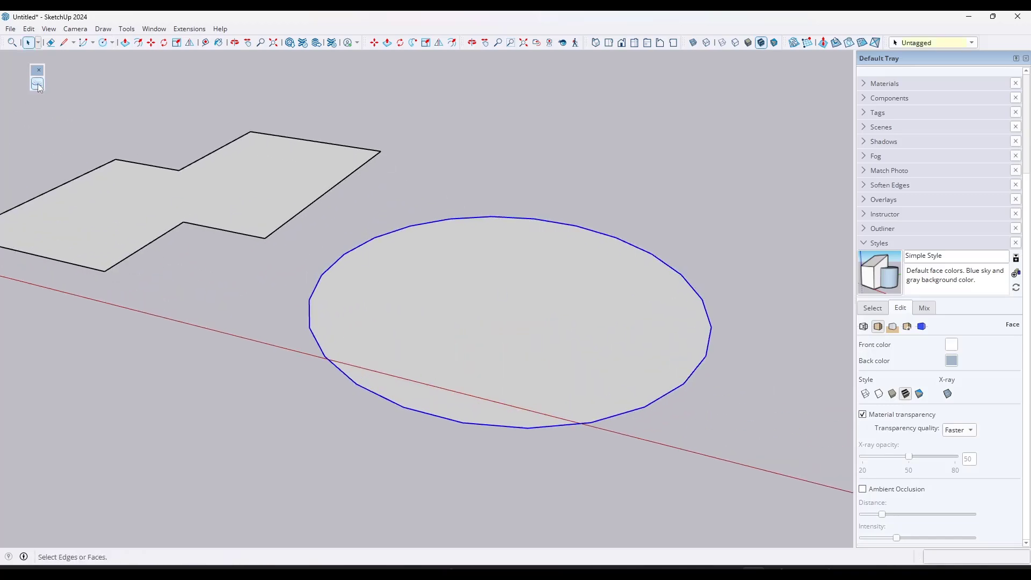
click(321, 275)
right_click(345, 280)
click(375, 315)
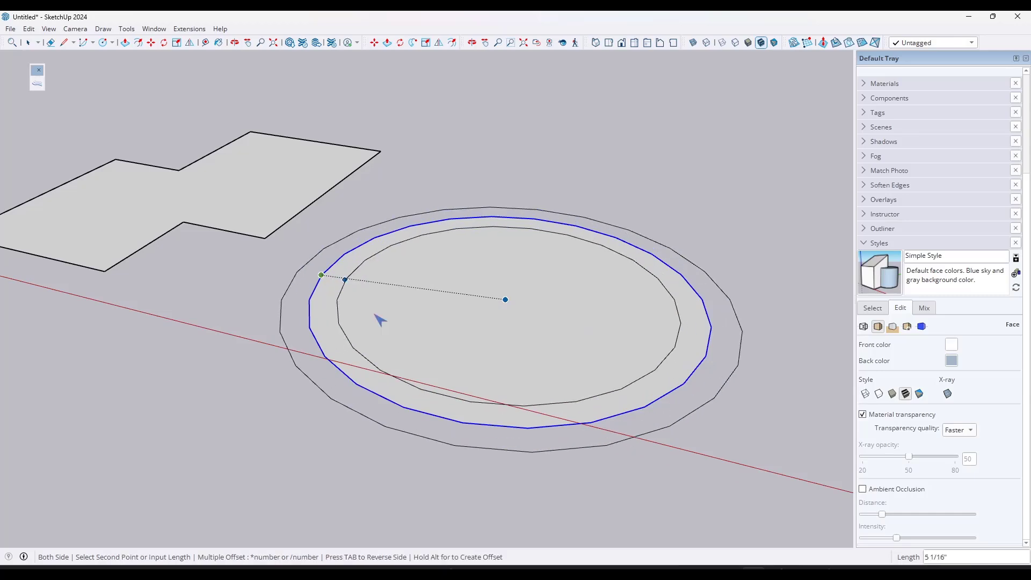
text(*4)
key(Return)
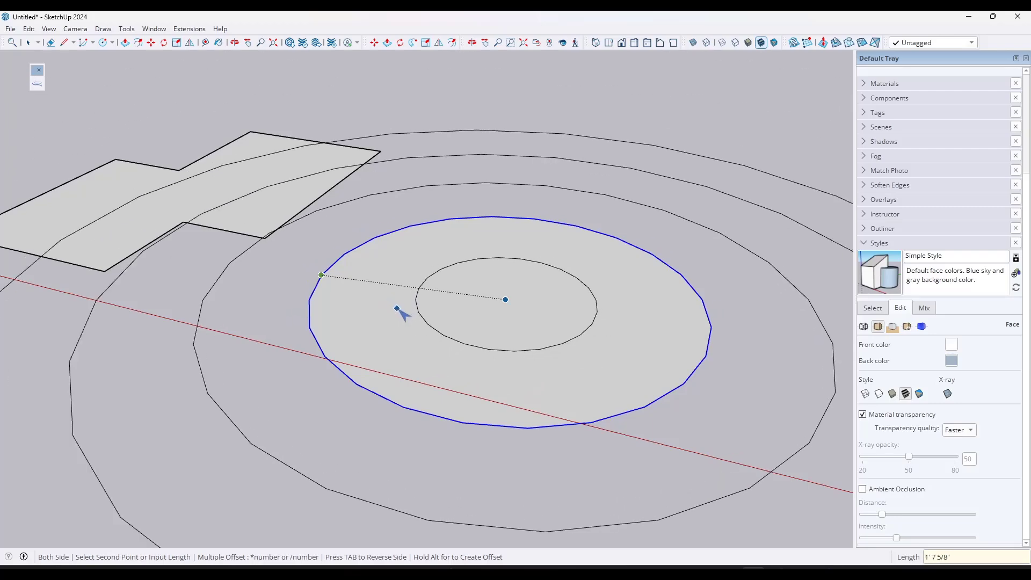
scroll(320, 292, up, 1)
right_click(321, 293)
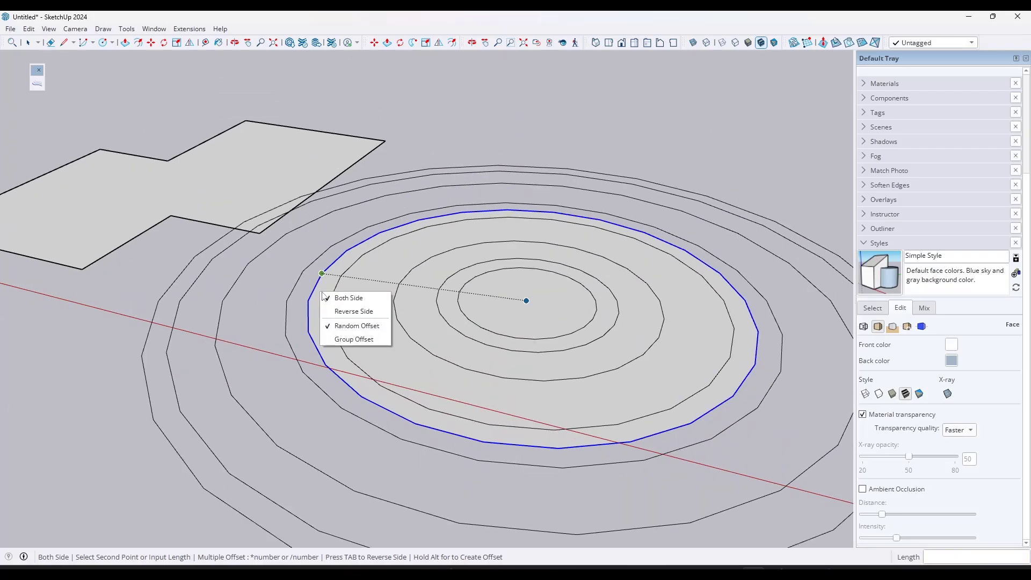
click(337, 297)
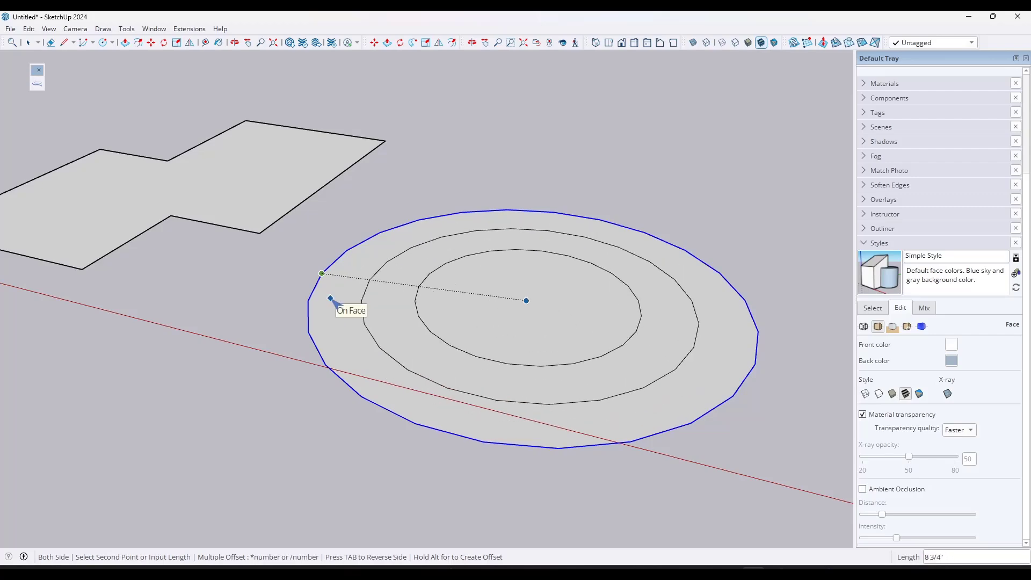
click(331, 302)
- Push/Pull the centre circle, middle ring and outer ring to different heights as stepped tiers
middle_drag(584, 344, 547, 301)
key(p)
click(520, 276)
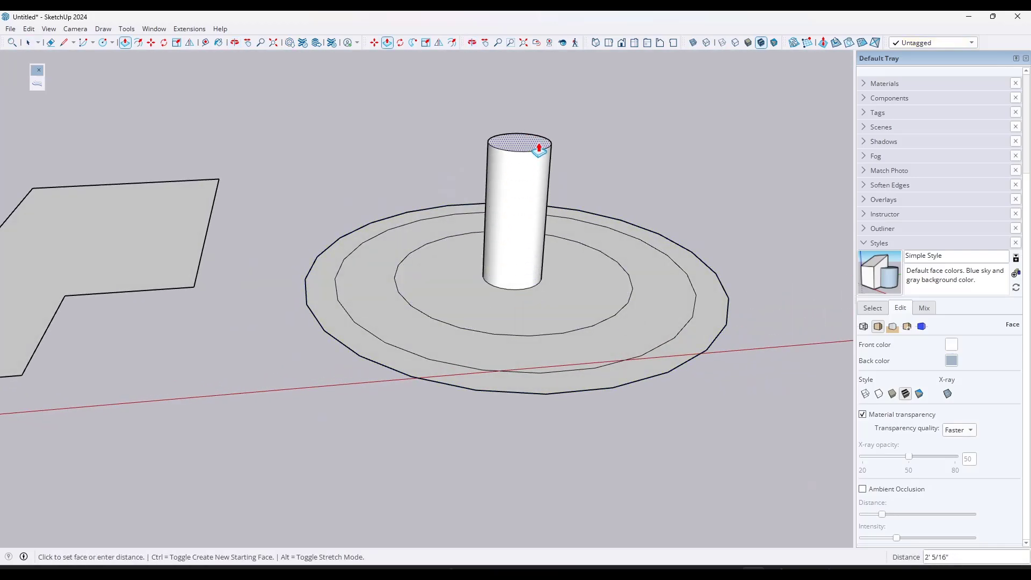
click(540, 126)
click(582, 292)
click(594, 220)
click(662, 298)
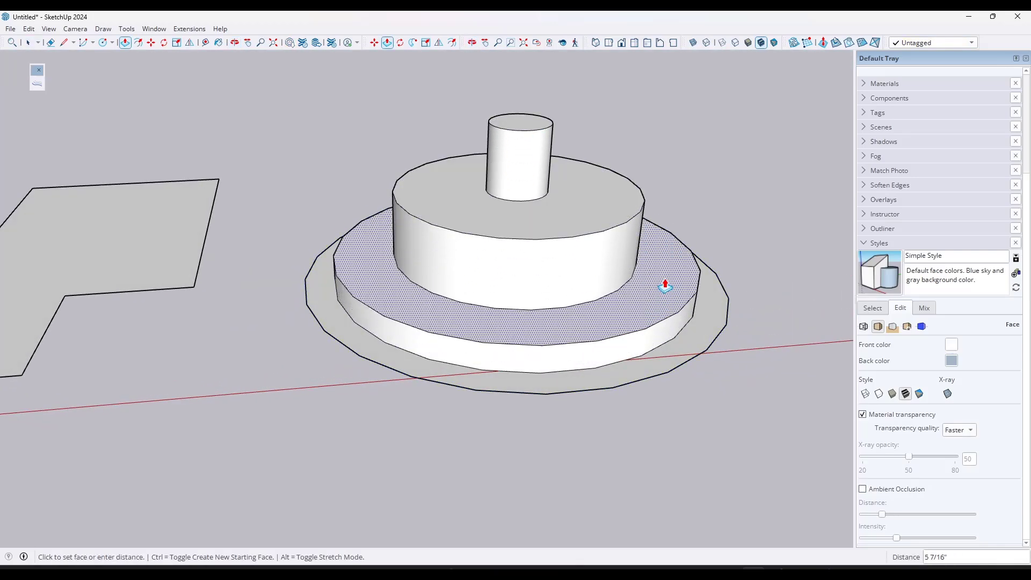
click(697, 380)
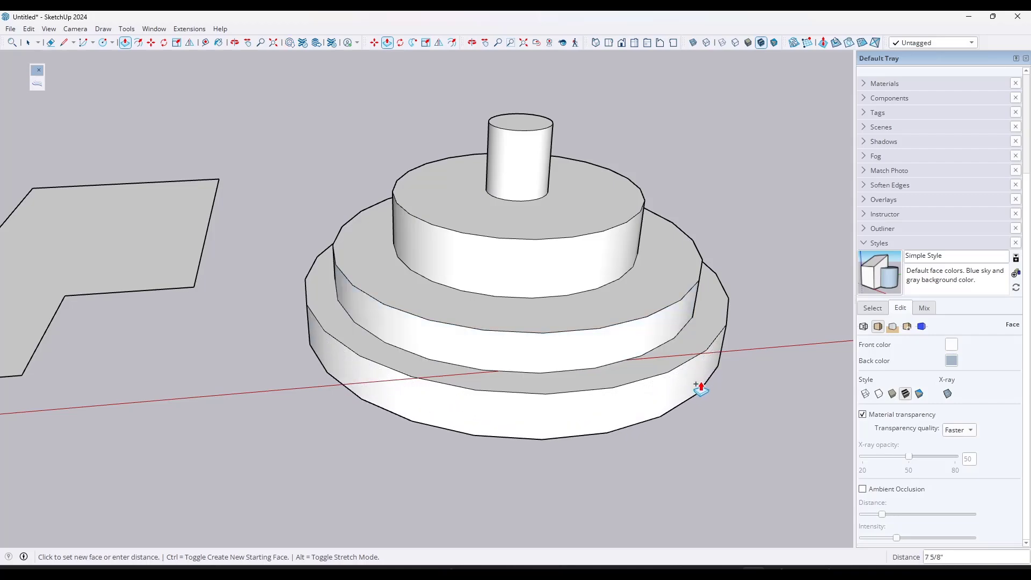
key(space)
middle_drag(715, 370, 555, 295)
scroll(553, 294, down, 8)
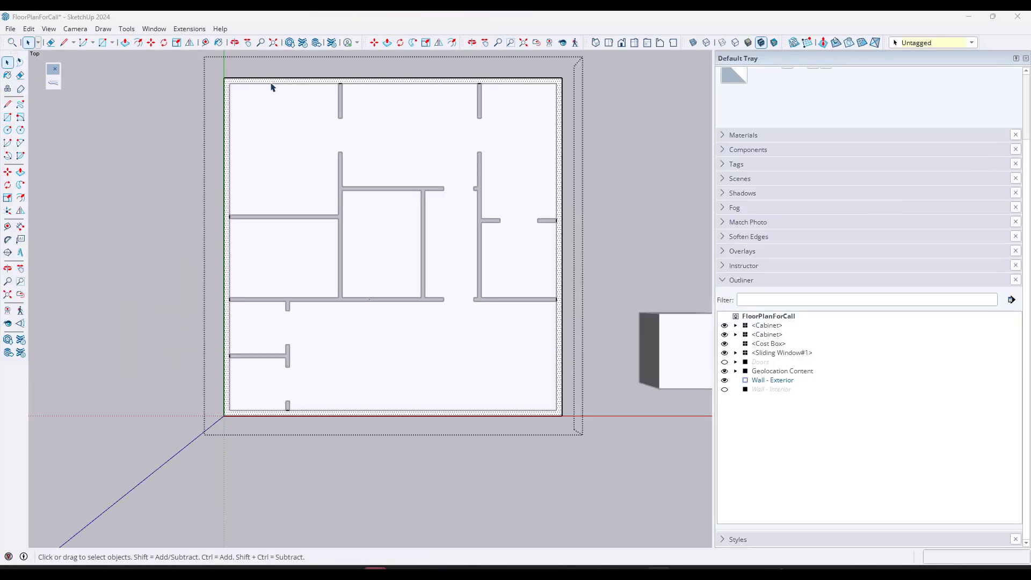
- Draw a 1'6" line along the top exterior wall edge of the floor plan
scroll(285, 73, up, 4)
scroll(268, 80, down, 2)
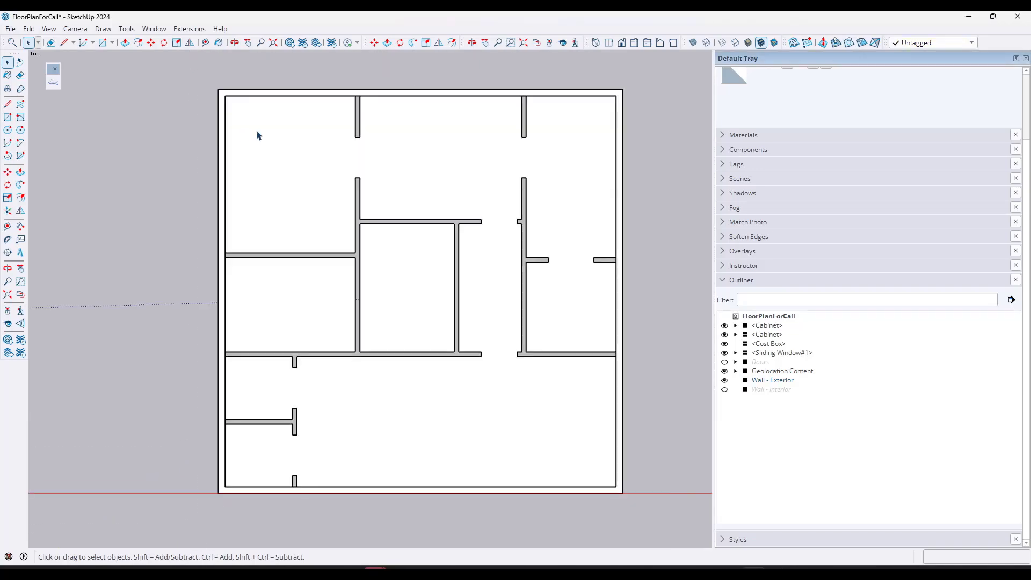
scroll(223, 108, up, 3)
key(l)
scroll(266, 94, up, 2)
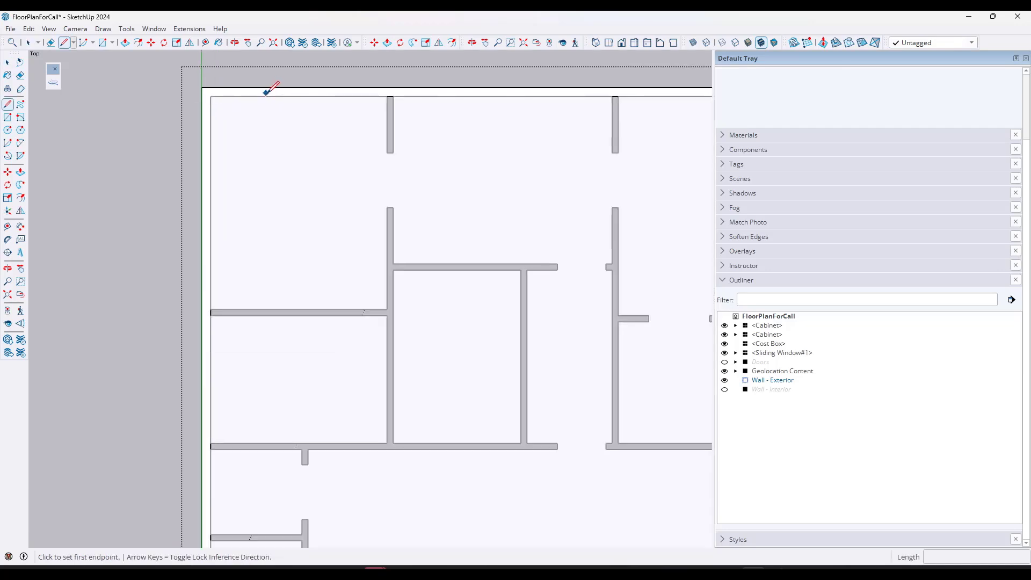
scroll(257, 129, down, 2)
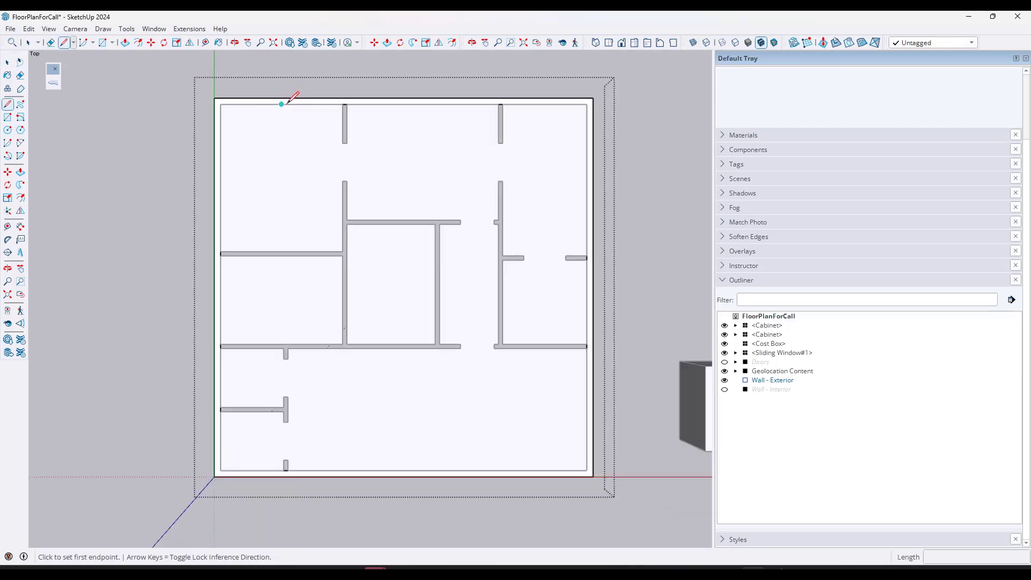
key(space)
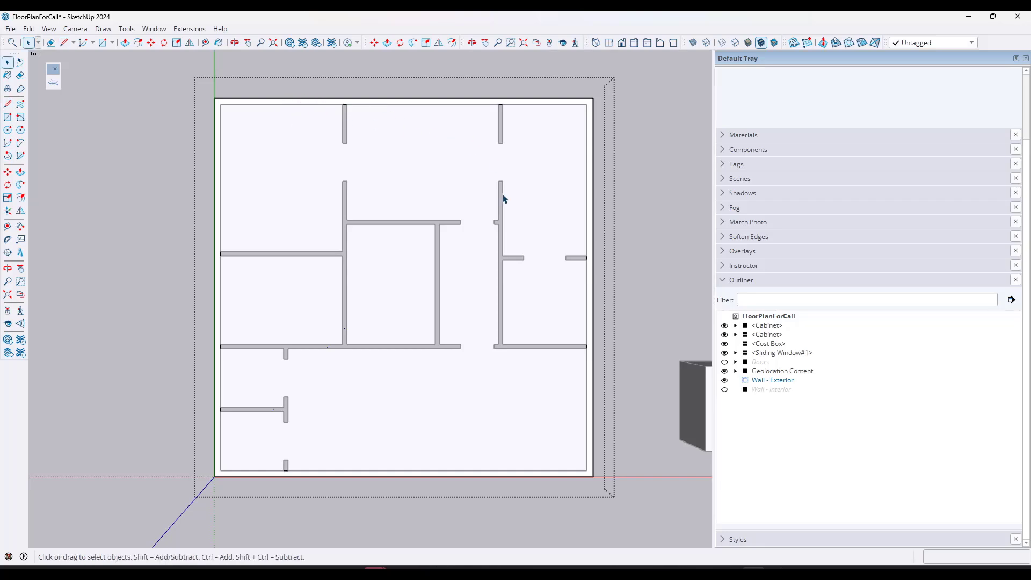
scroll(286, 109, up, 1)
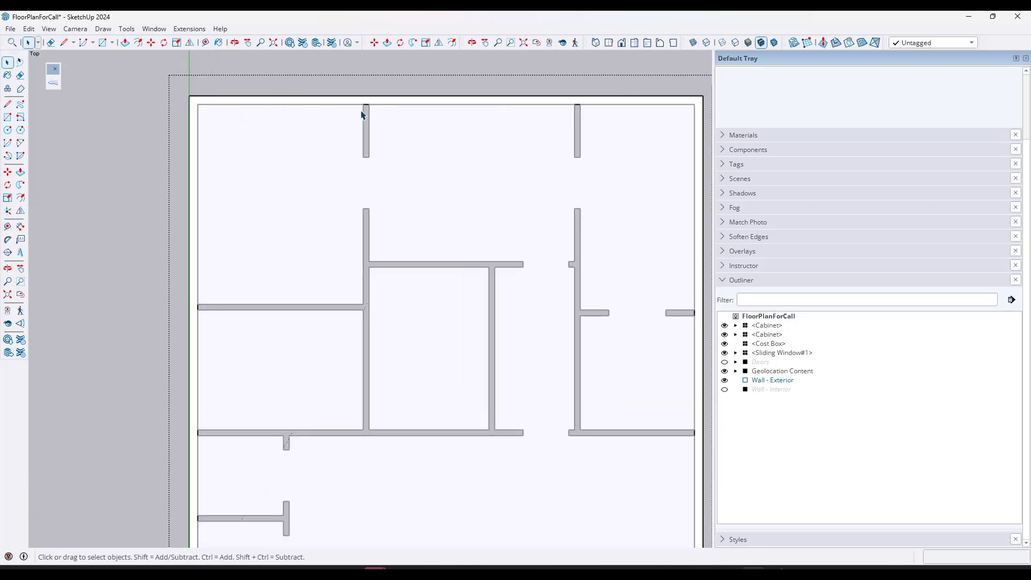
key(l)
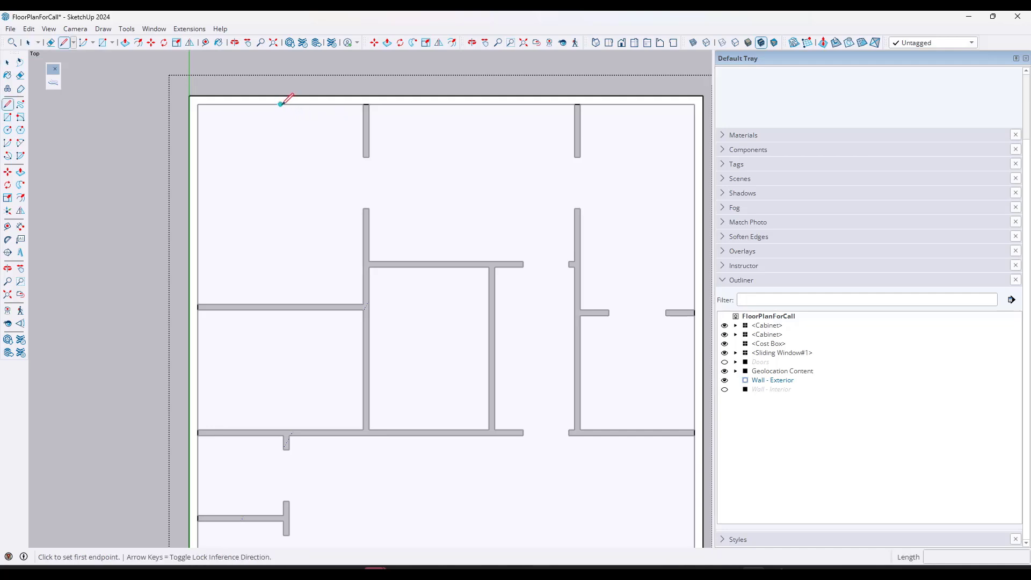
click(281, 104)
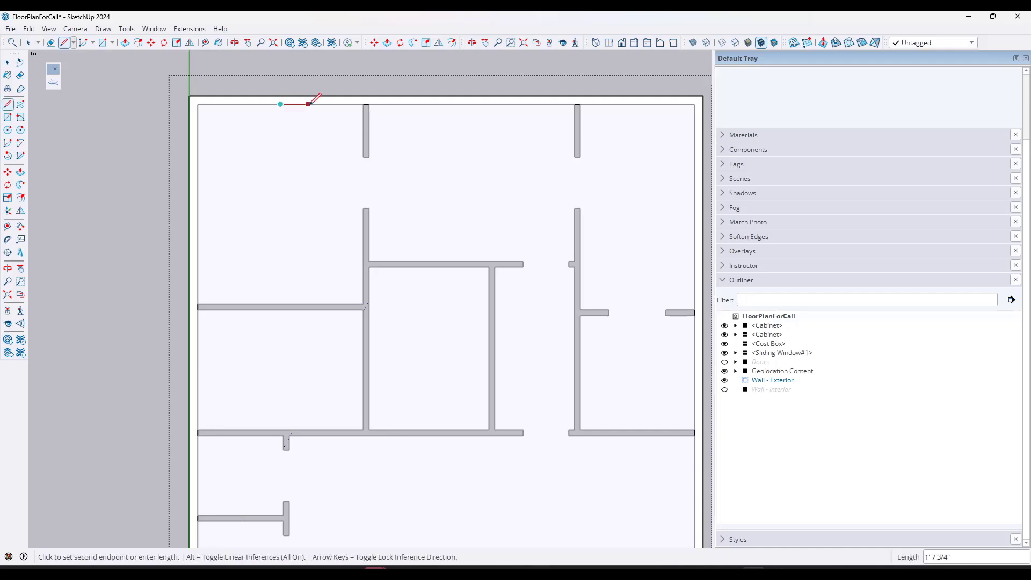
text(36)
key(Return)
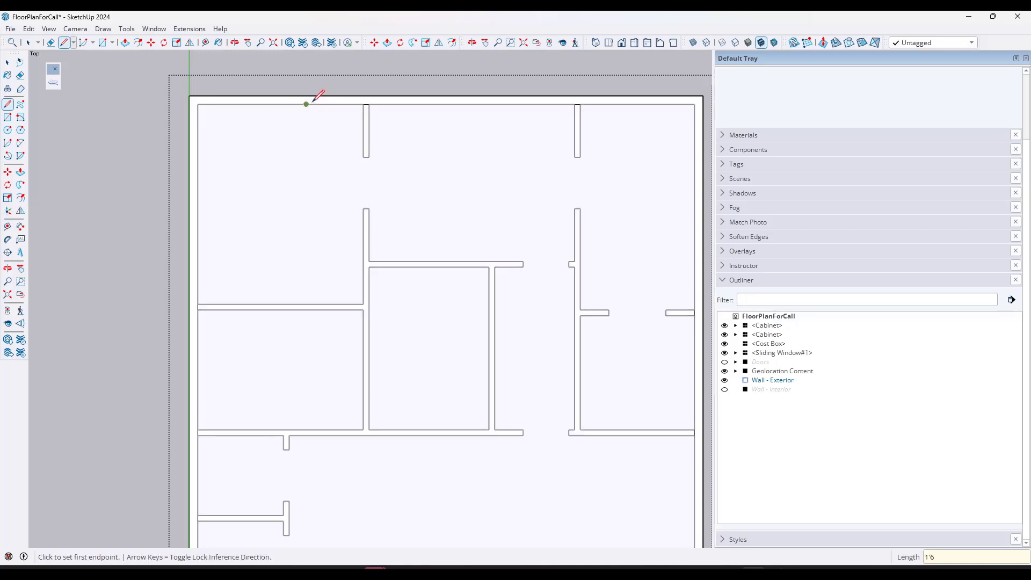
- Draw a 3' line along the top wall edge to mark the door width
click(306, 96)
key(Escape)
click(307, 96)
text(3')
key(Return)
- Add a short cross line on the wall, then erase a wall edge segment and undo it
click(254, 95)
click(254, 104)
key(e)
click(288, 96)
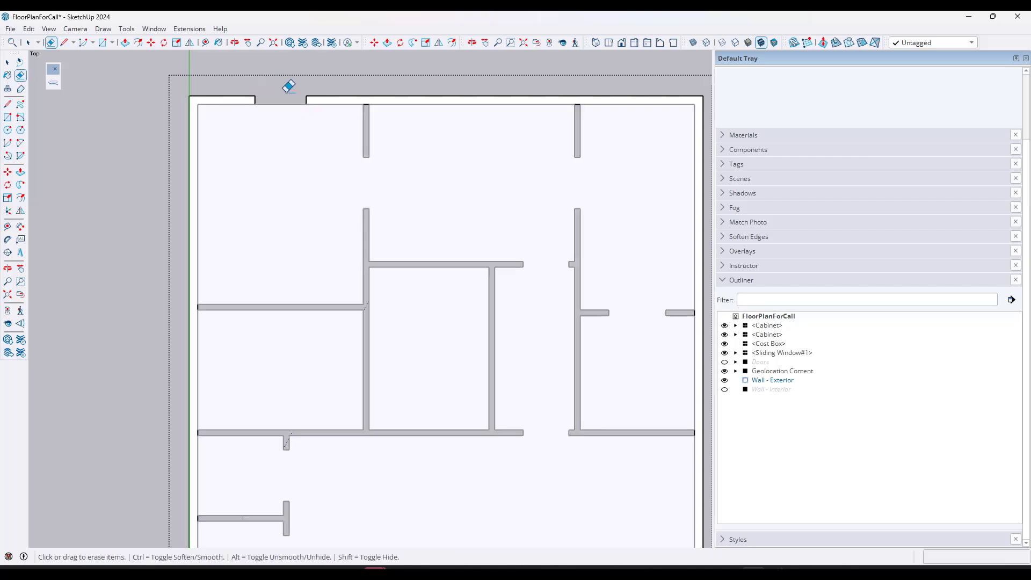
key(ctrl+z)
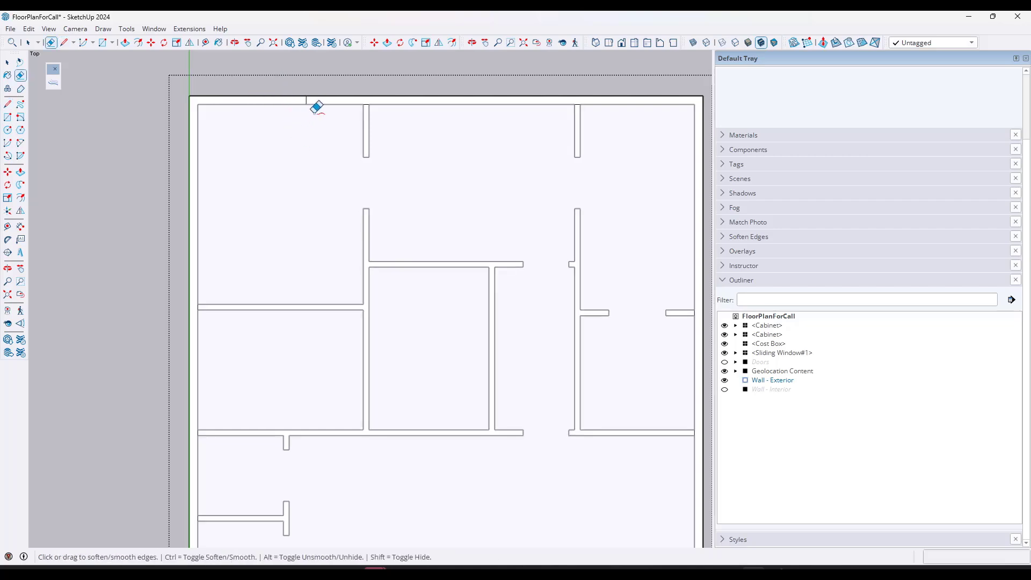
scroll(277, 78, up, 2)
key(space)
- Draw a short vertical edge at the door mark up to the outer wall line
key(l)
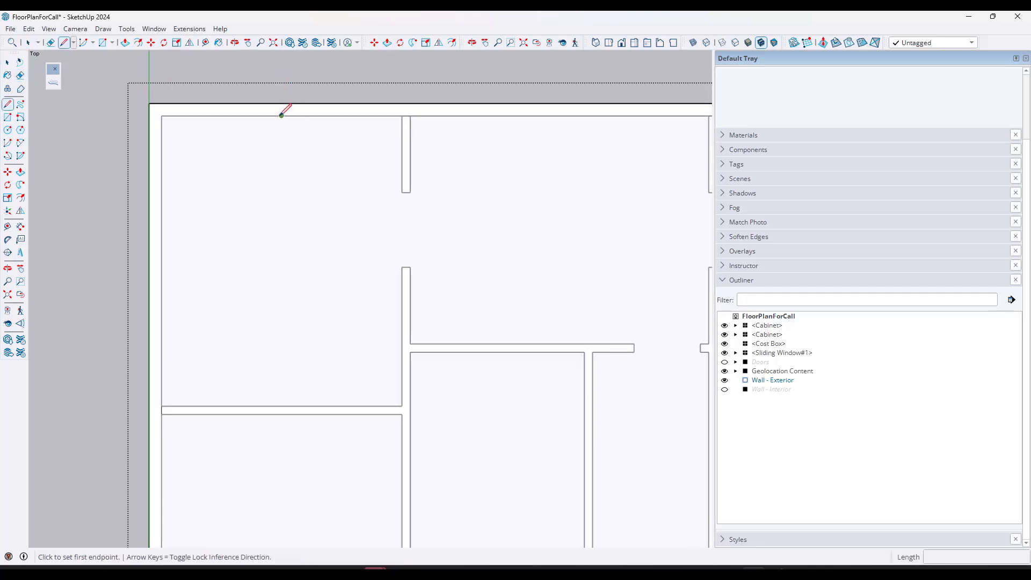
click(282, 115)
click(281, 103)
key(space)
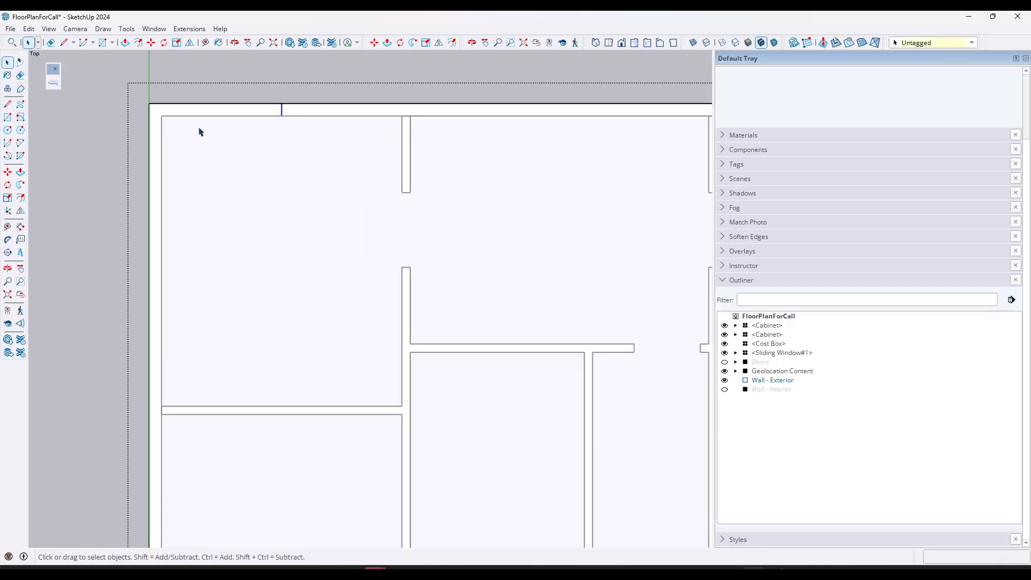
- Offset the mark to both sides by 1 and erase the divider line to open the door
key(w)
click(282, 115)
right_click(302, 114)
click(329, 121)
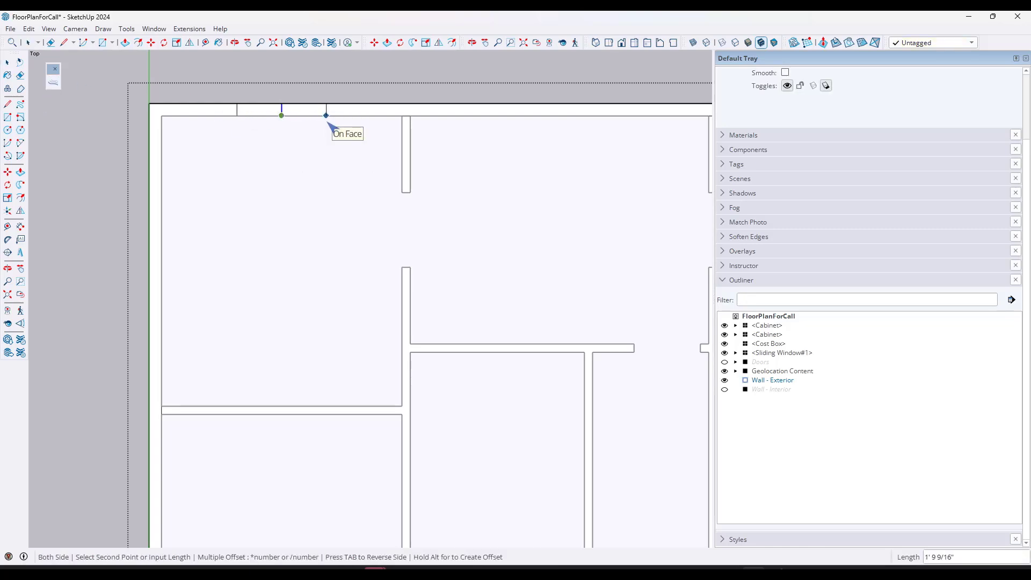
text(1)
key(space)
key(e)
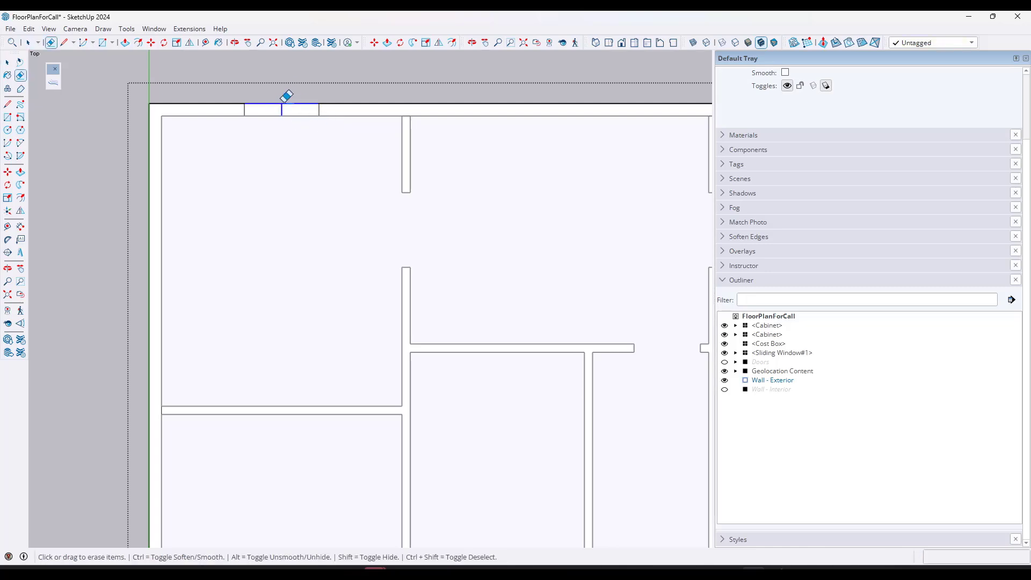
click(281, 105)
key(space)
- Zoom and orbit to view the model with the three window frames
scroll(250, 114, down, 2)
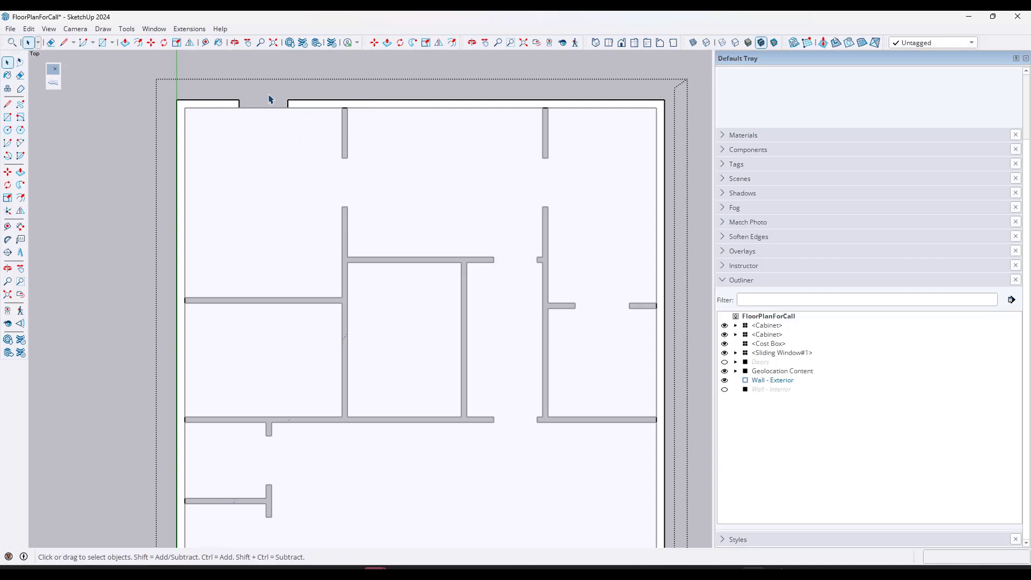
scroll(272, 102, down, 2)
scroll(313, 115, up, 1)
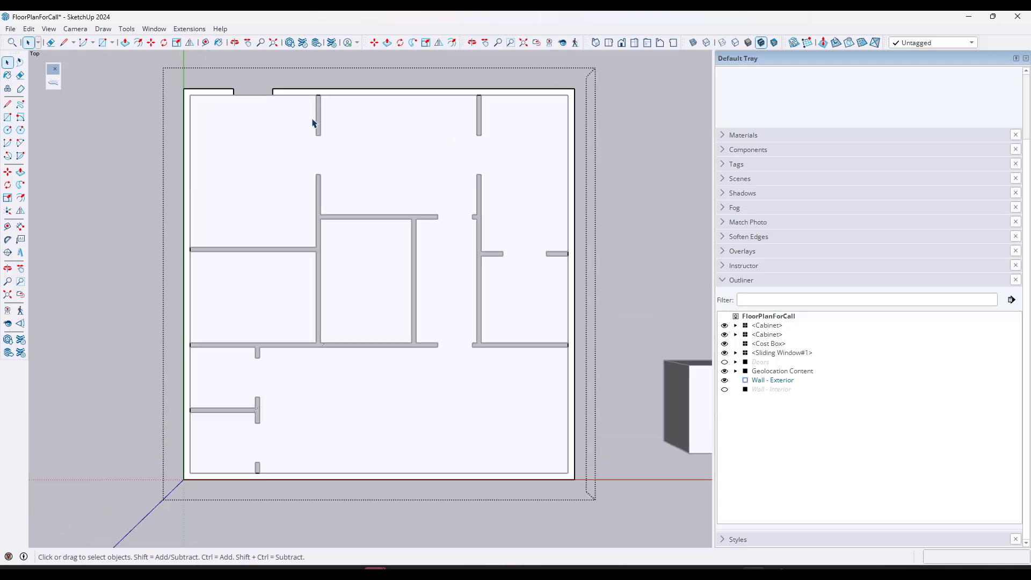
scroll(225, 70, up, 2)
scroll(232, 97, up, 2)
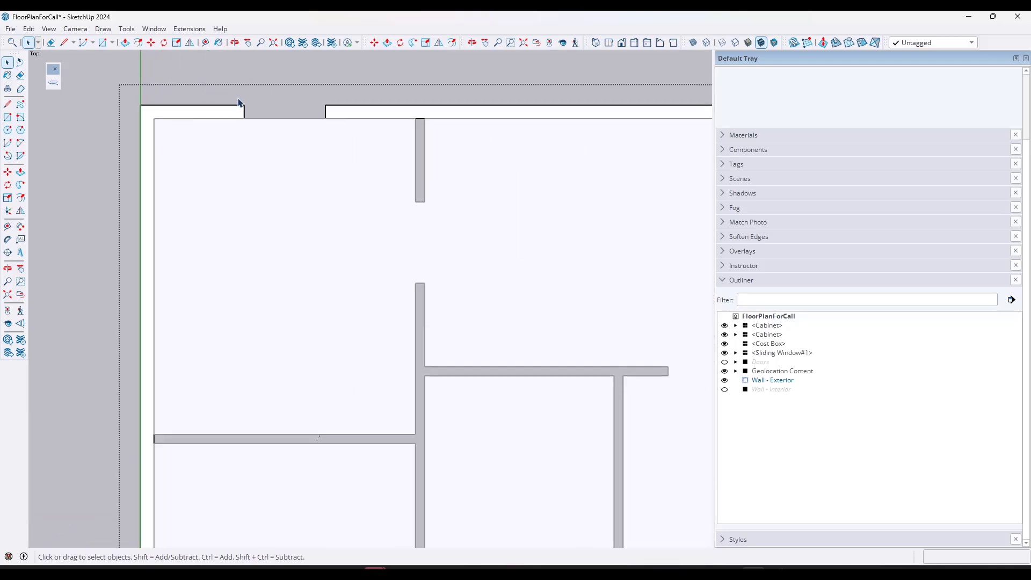
scroll(243, 100, down, 5)
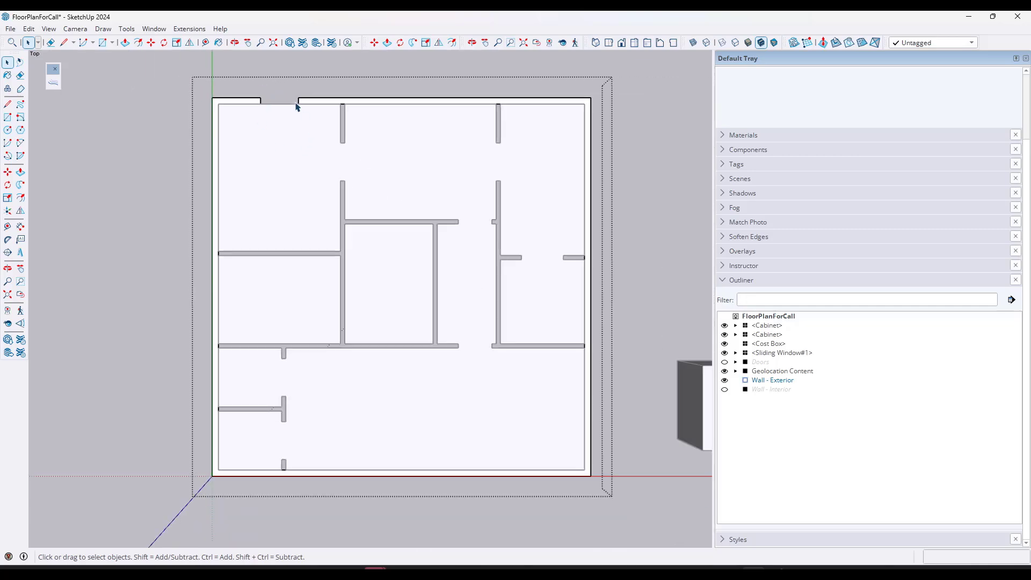
scroll(296, 107, up, 3)
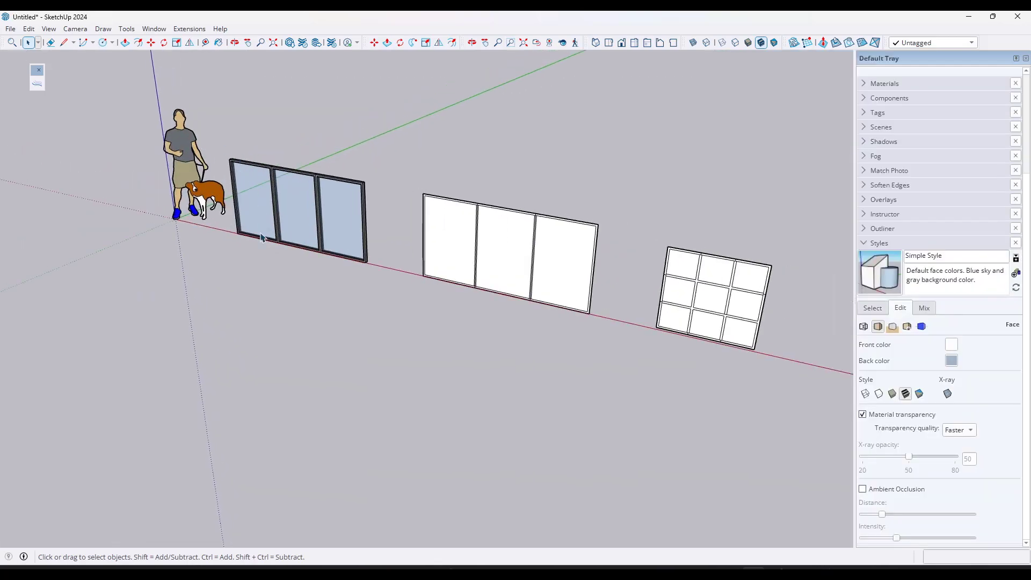
middle_drag(257, 254, 379, 312)
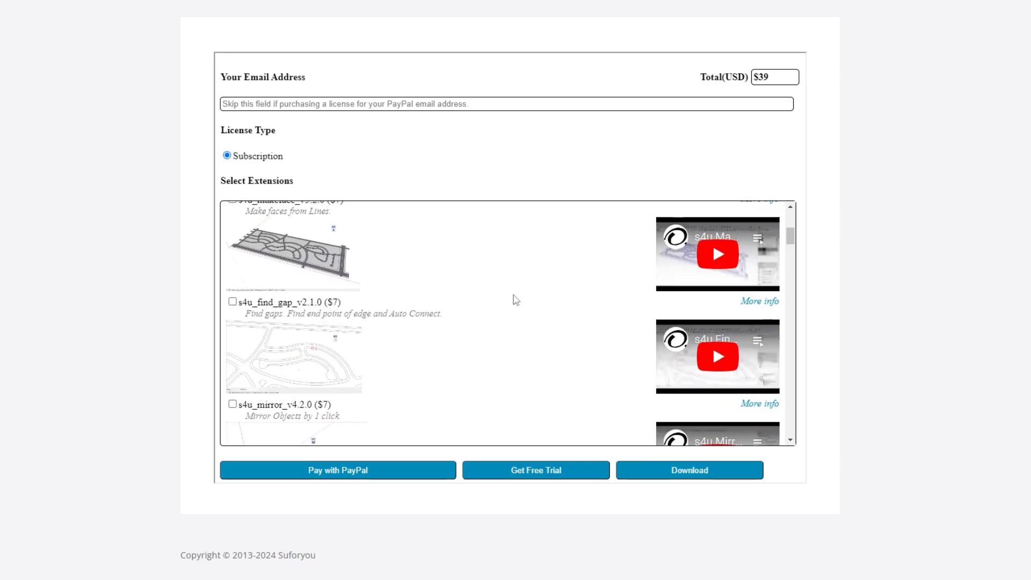
- On the SuForYou purchase form, toggle s4u_frame, view s4u_hide_line info, then go back to the form
scroll(513, 299, down, 6)
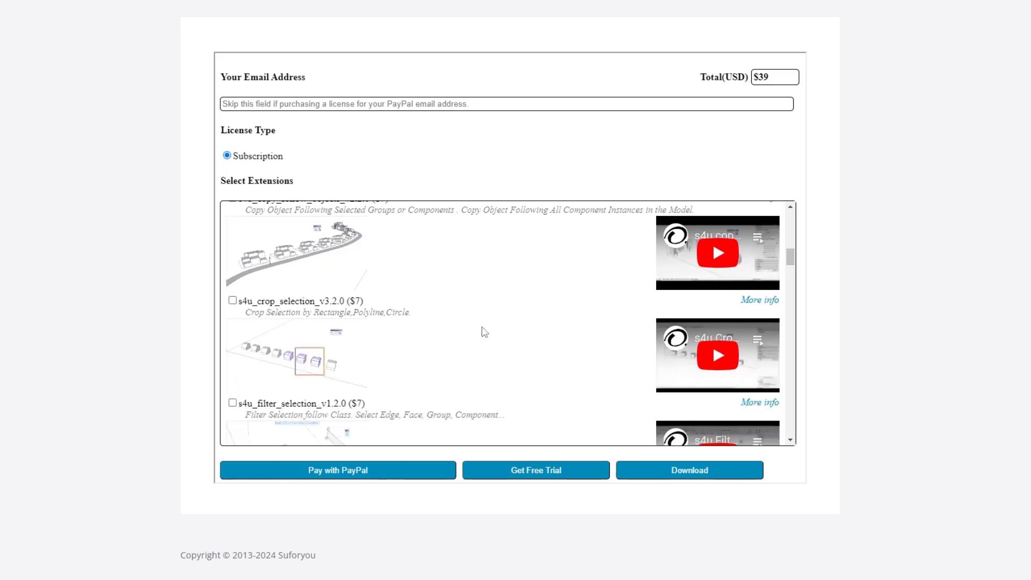
scroll(791, 269, down, 3)
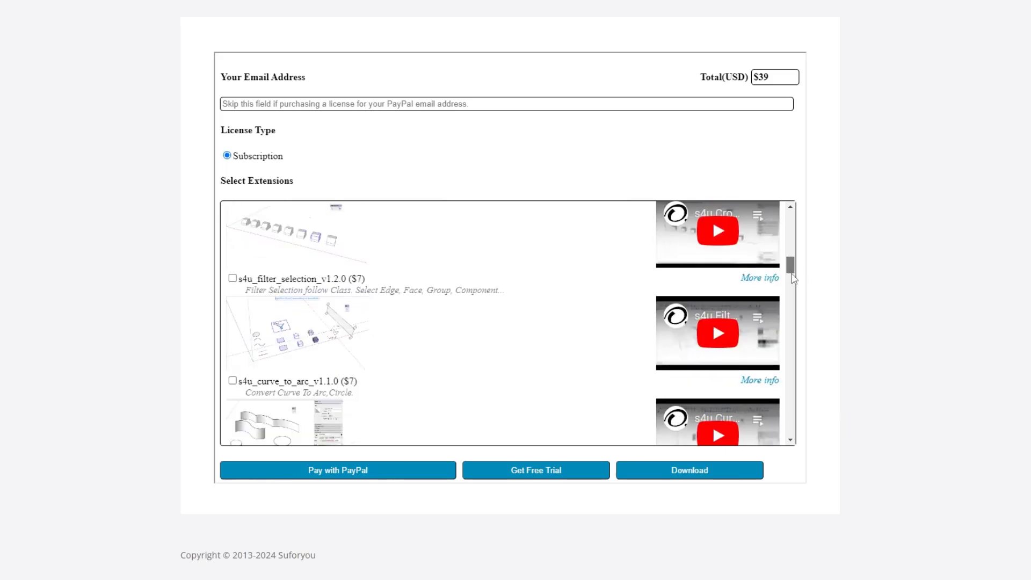
drag(791, 273, 793, 302)
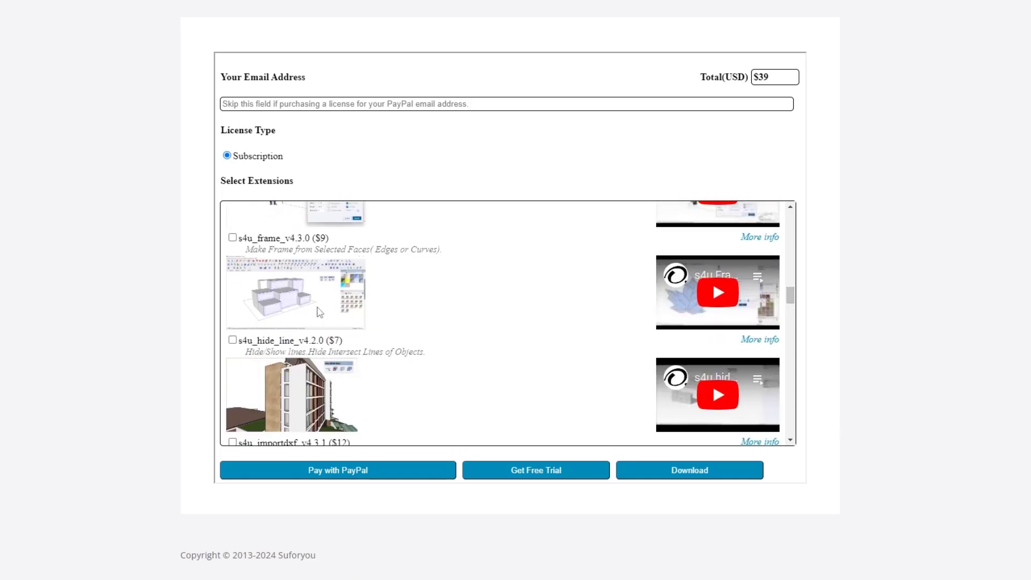
click(288, 299)
click(294, 304)
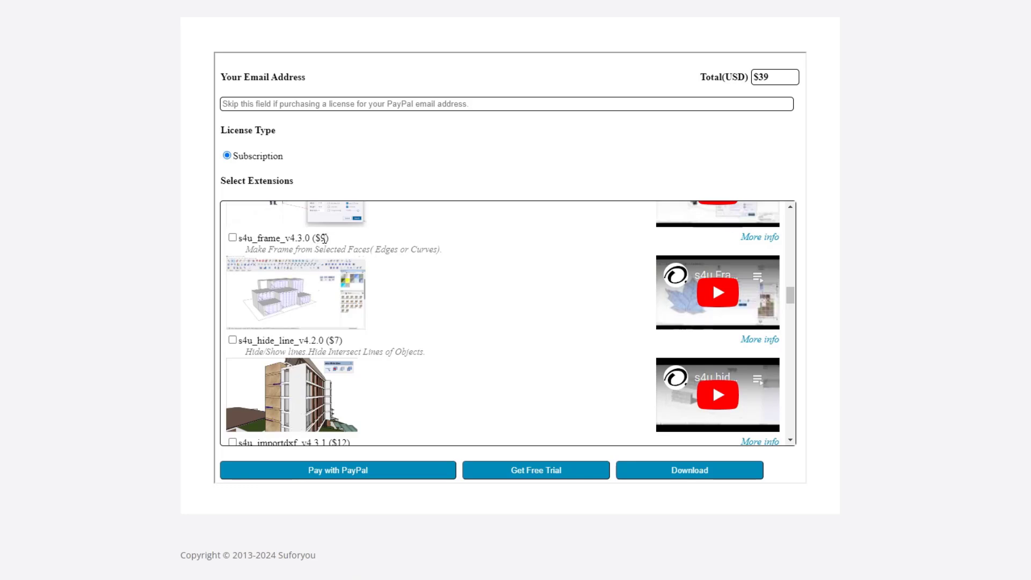
click(761, 339)
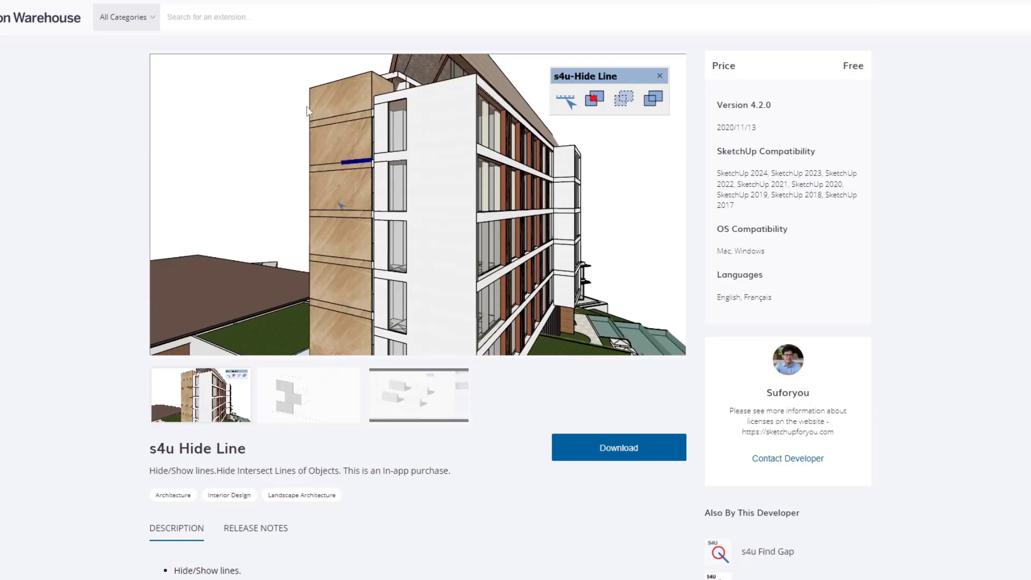
key(alt+Left)
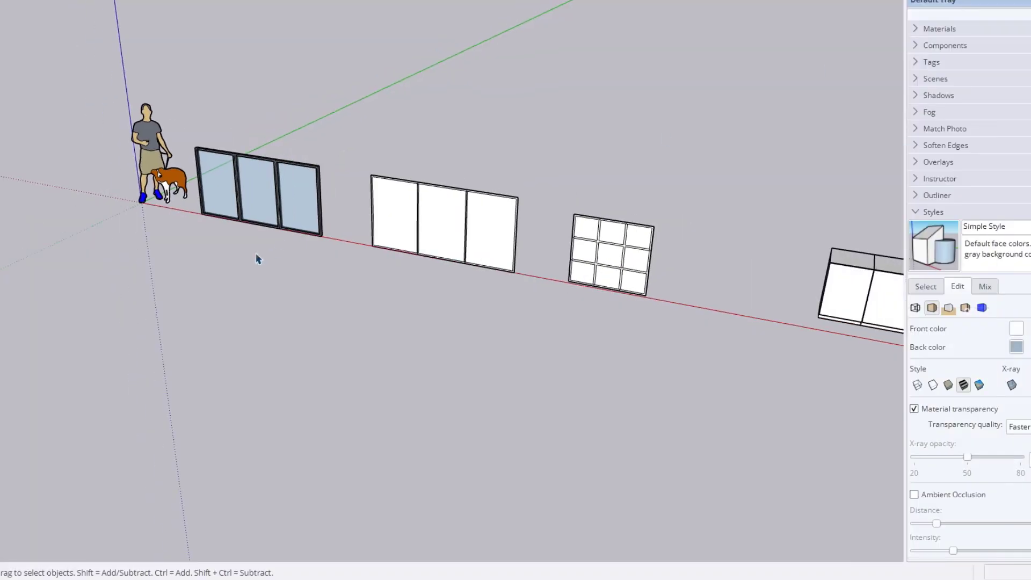
- Draw an 8' by 4' wall rectangle beside the figure, replacing a mistaken thin one
key(r)
click(228, 287)
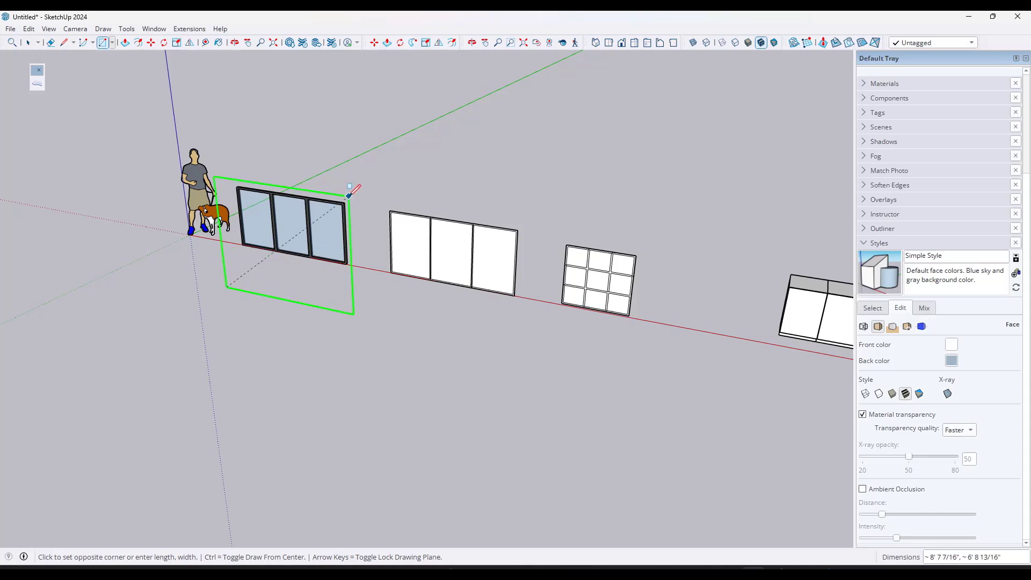
text(8,'4)
key(Return)
key(ctrl+z)
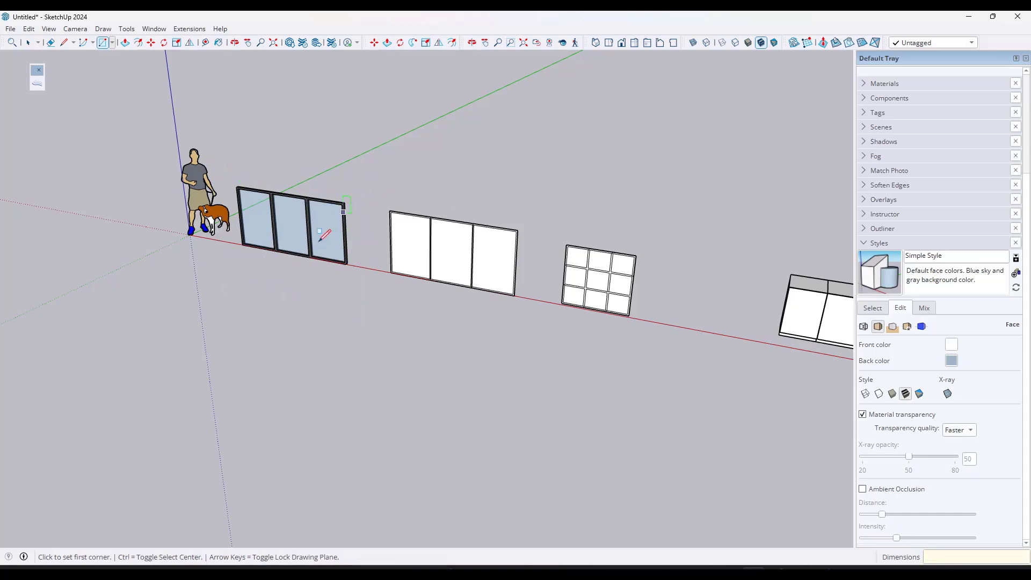
click(208, 276)
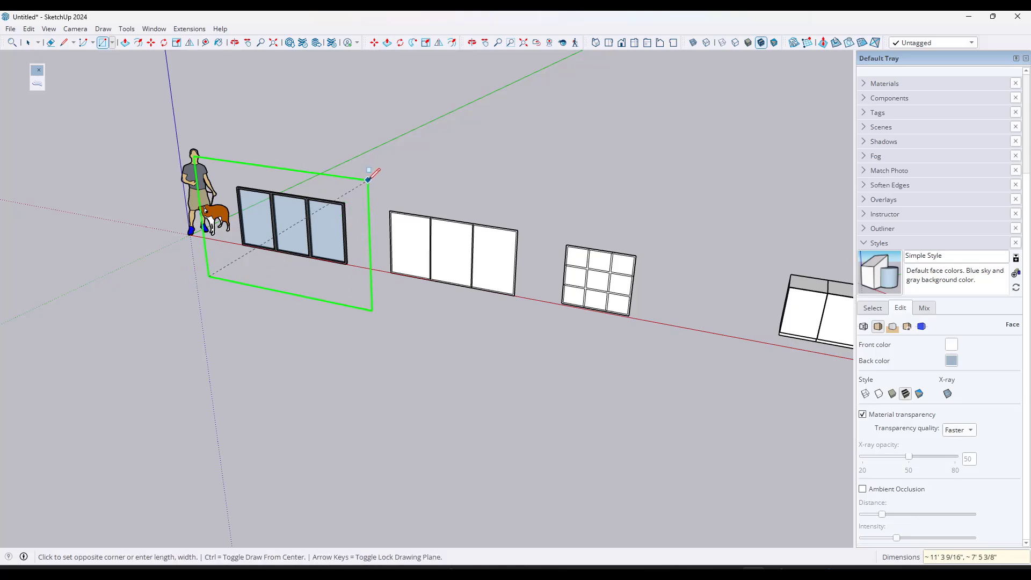
text(8',4')
key(Return)
key(space)
scroll(237, 268, up, 5)
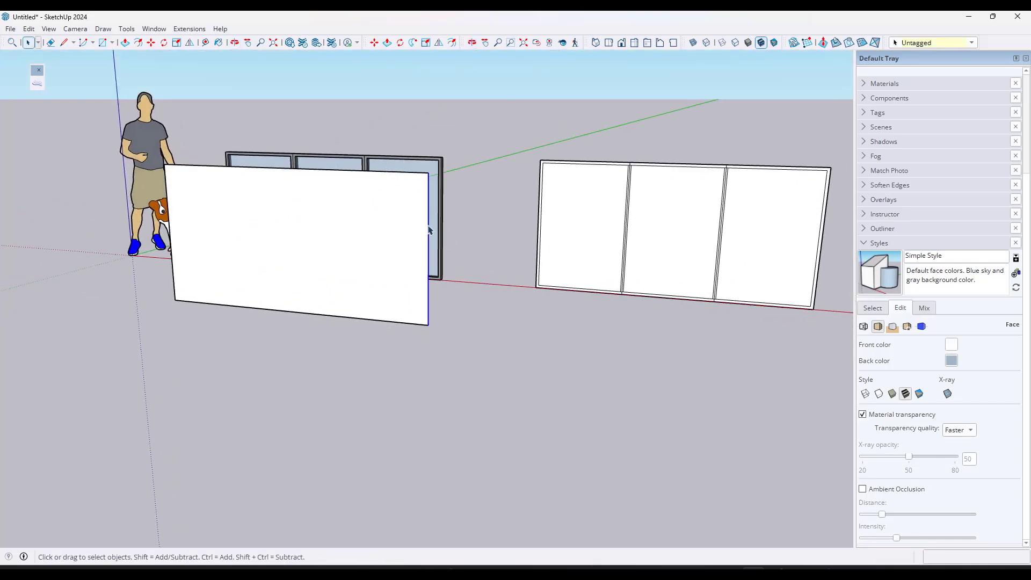
- Copy the wall's side edge across with /3 to split it into three equal panels
key(m)
click(428, 225)
key(ctrl)
click(167, 206)
text(/3)
key(space)
- Enable the s4u Frame toolbar
right_click(986, 47)
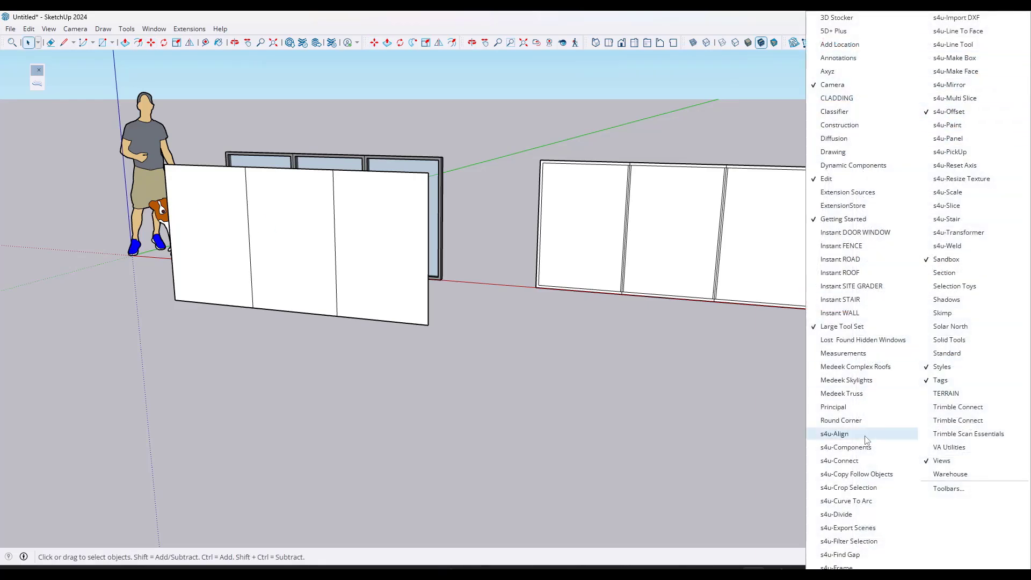
click(840, 561)
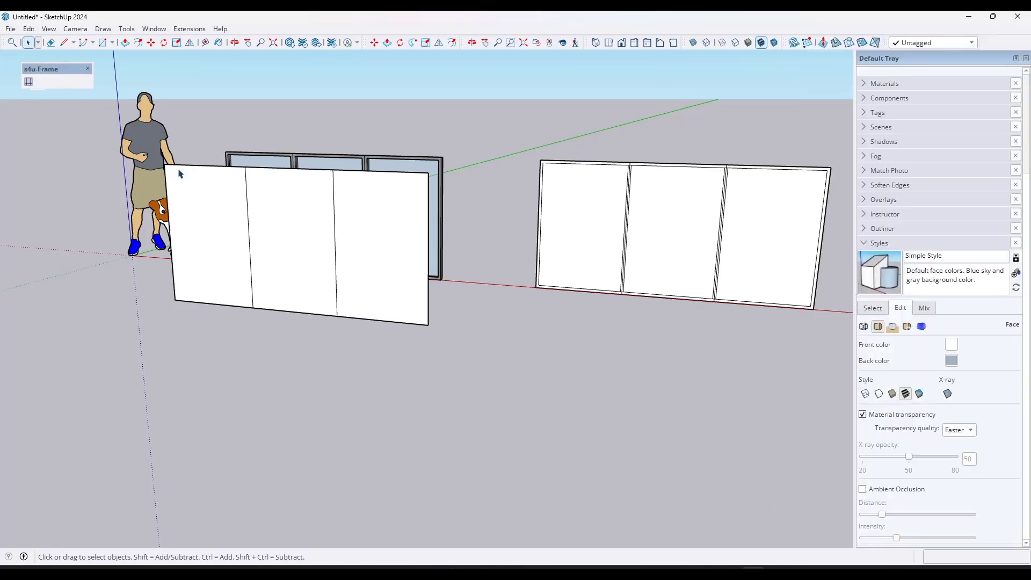
scroll(177, 161, up, 1)
- Select the three wall panels and open the s4u Frame parameters with 1/2" frame width
click(285, 231)
shift+click(401, 237)
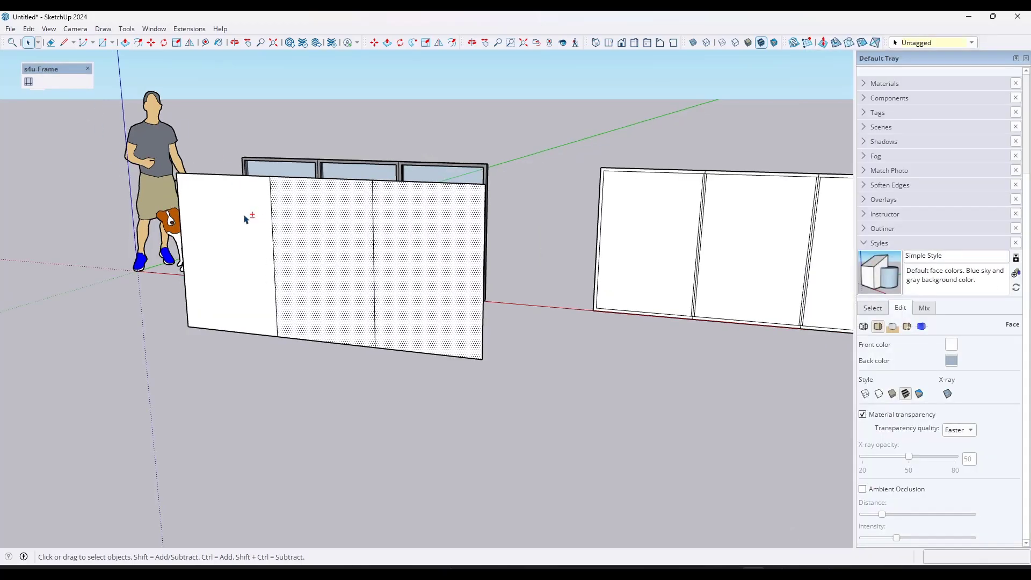
shift+click(241, 218)
click(28, 82)
drag(223, 188, 115, 150)
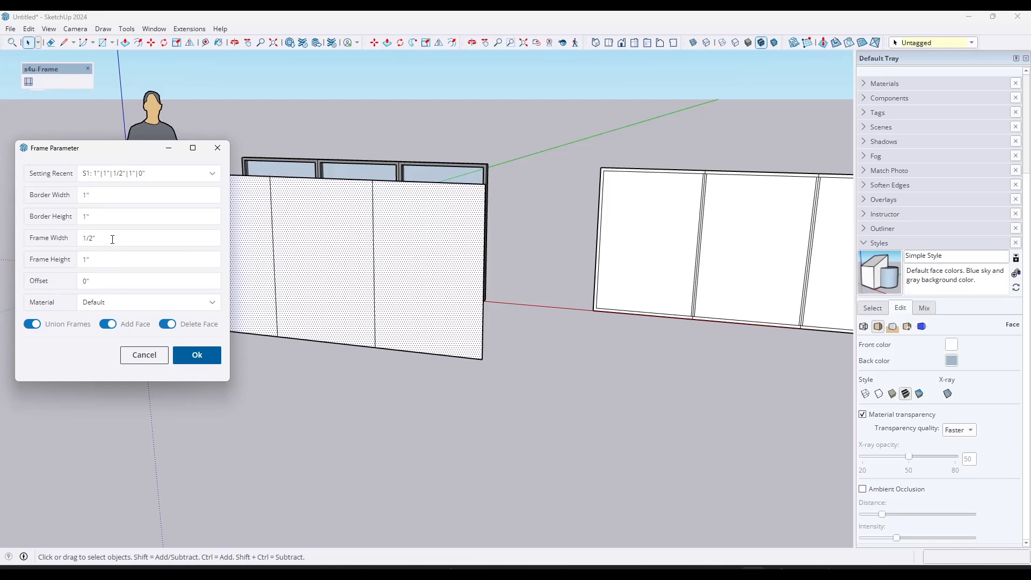
- Build the frame on the three panels and tape-measure a divider to confirm it is 1/2"
click(197, 355)
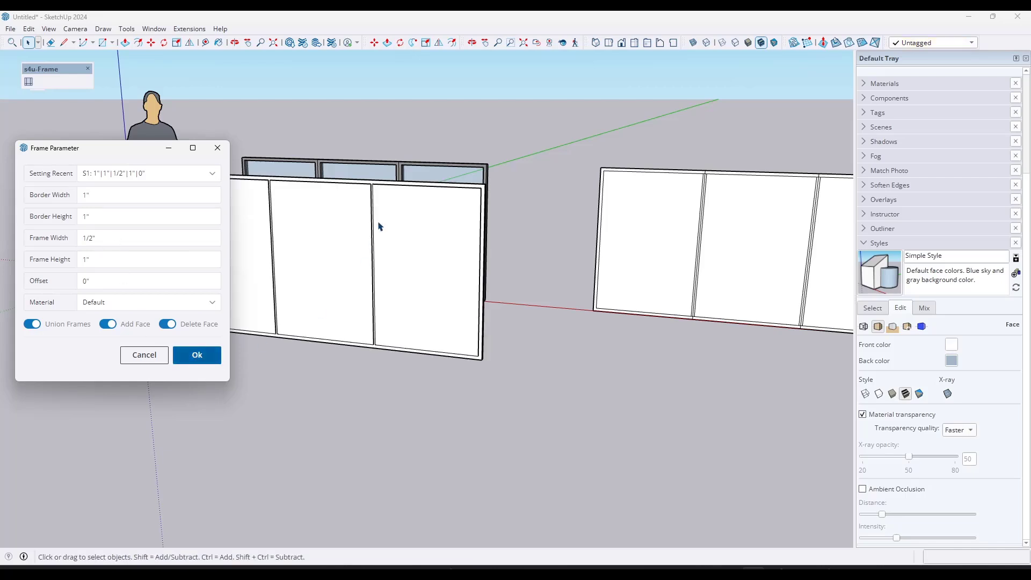
scroll(375, 202, up, 3)
scroll(374, 202, up, 2)
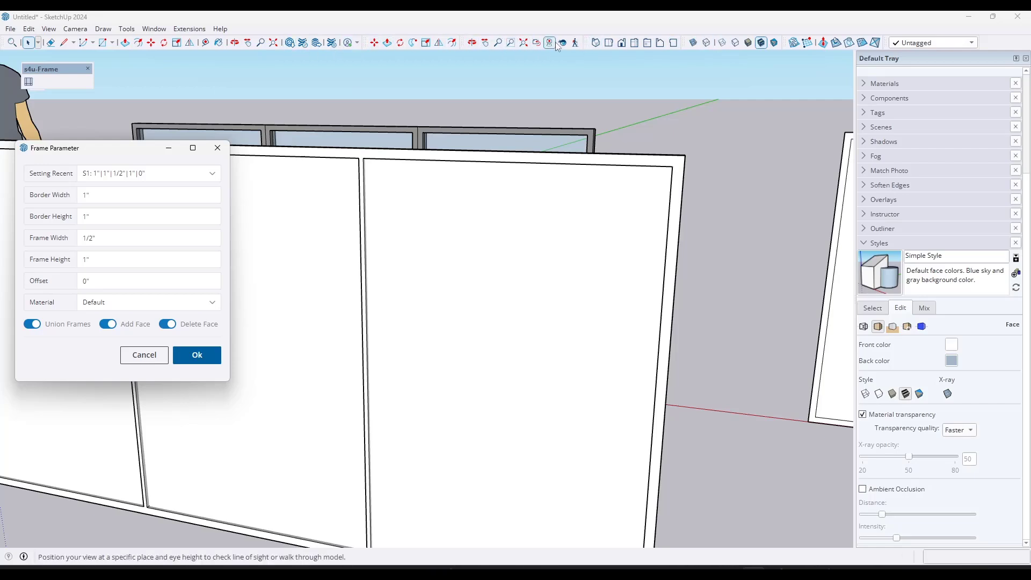
key(t)
scroll(368, 156, up, 3)
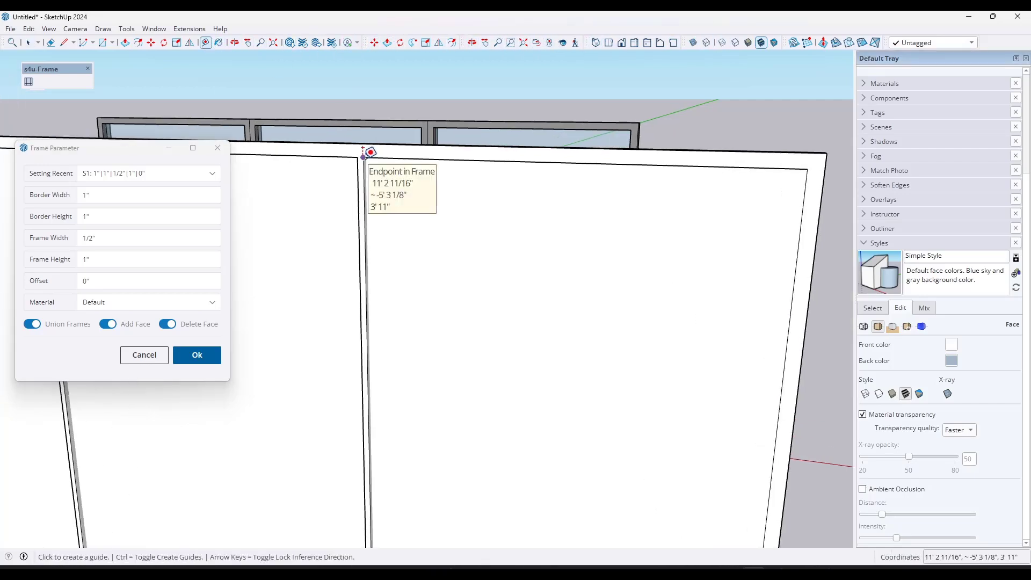
scroll(368, 156, down, 2)
click(364, 157)
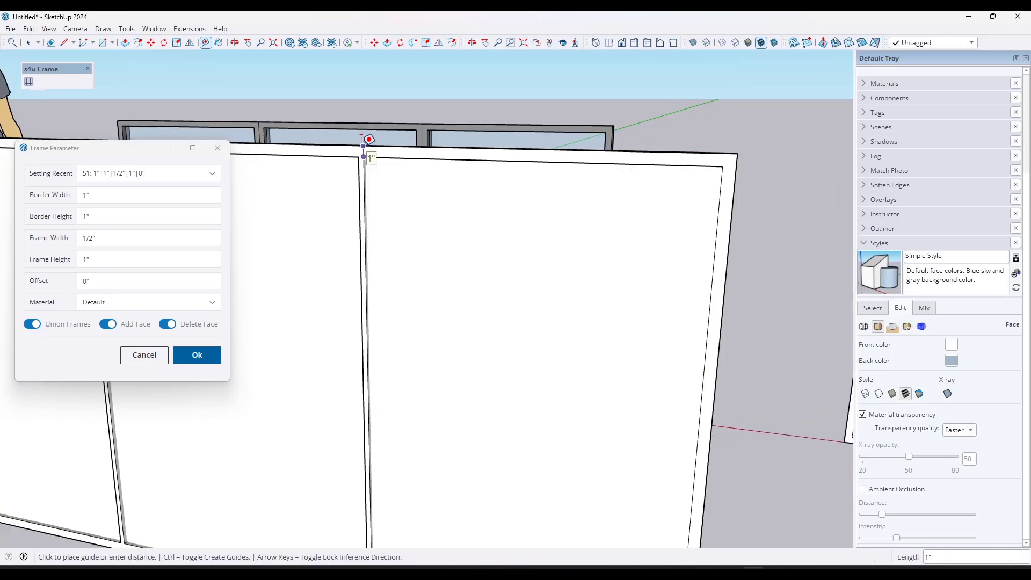
scroll(363, 148, up, 2)
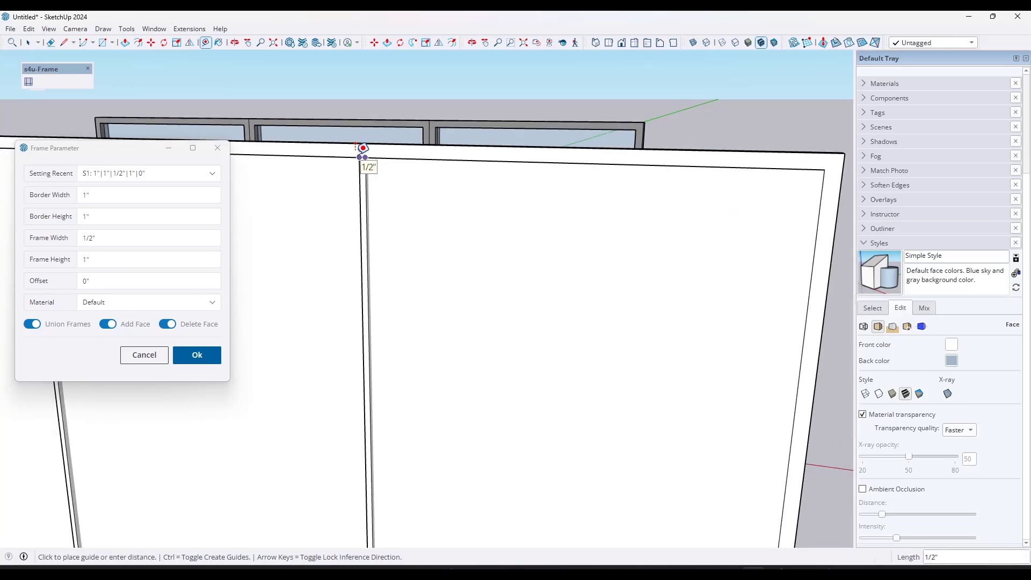
scroll(468, 161, down, 5)
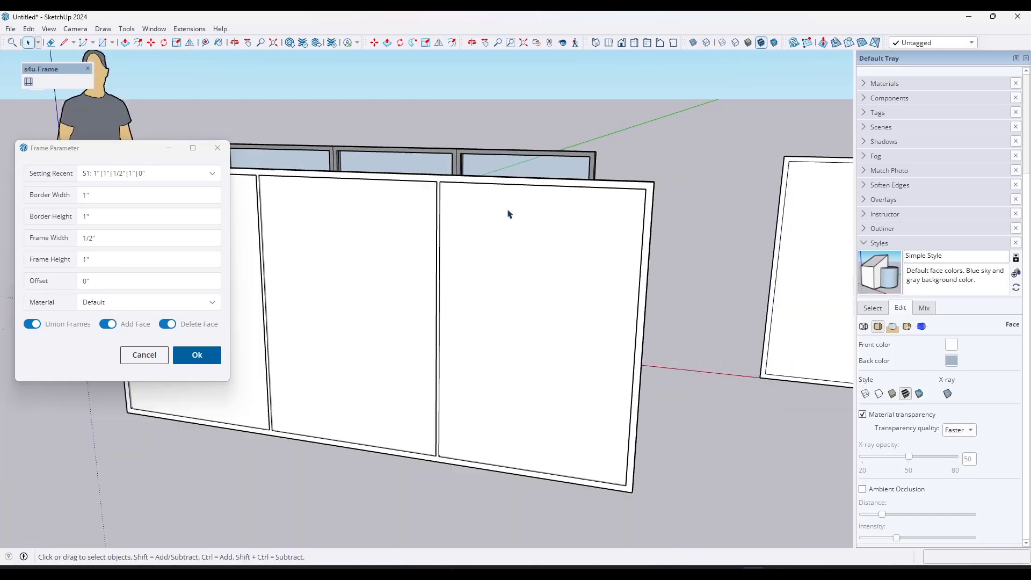
- Orbit around the framed wall to inspect it from lower down
key(space)
middle_drag(386, 238, 405, 180)
scroll(430, 149, up, 3)
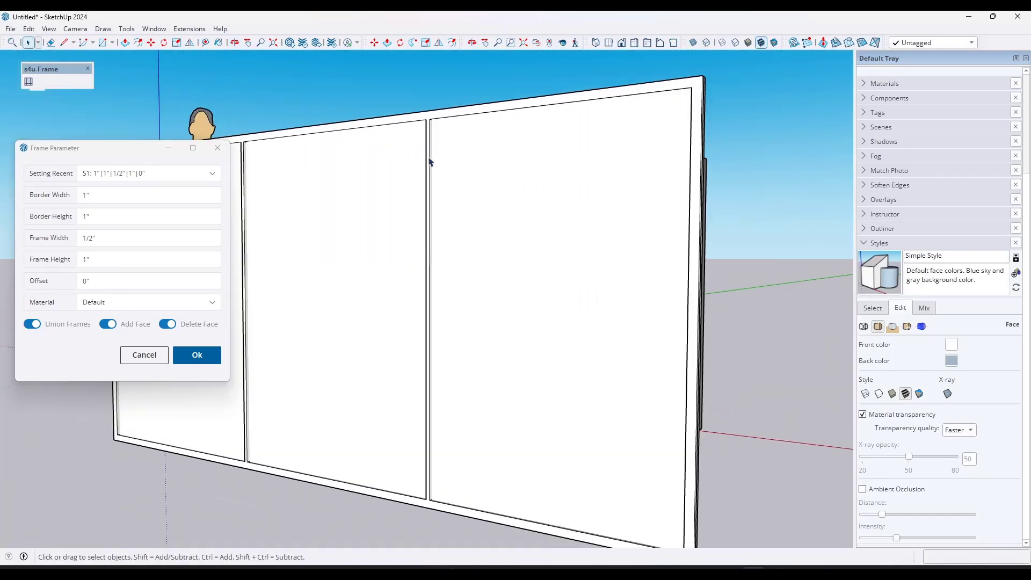
scroll(442, 168, down, 3)
middle_drag(442, 168, 493, 265)
- Draw a horizontal line across the wall, splitting it into six panels
key(l)
click(598, 314)
scroll(596, 301, down, 2)
middle_drag(594, 295, 342, 279)
click(342, 280)
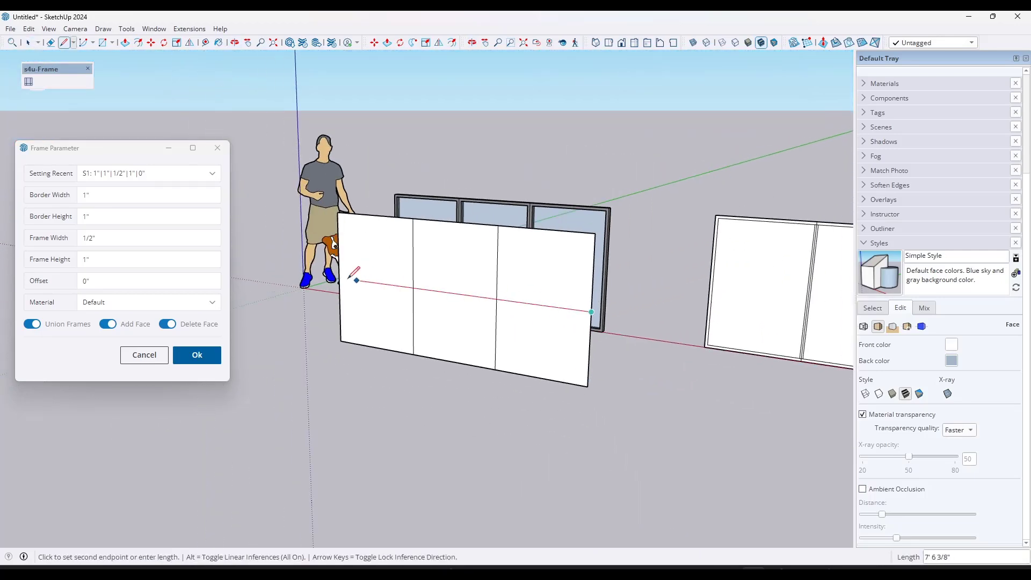
key(space)
- Select all six panels and build the frame with Frame Height .5
click(388, 267)
triple_click(387, 268)
scroll(491, 313, up, 2)
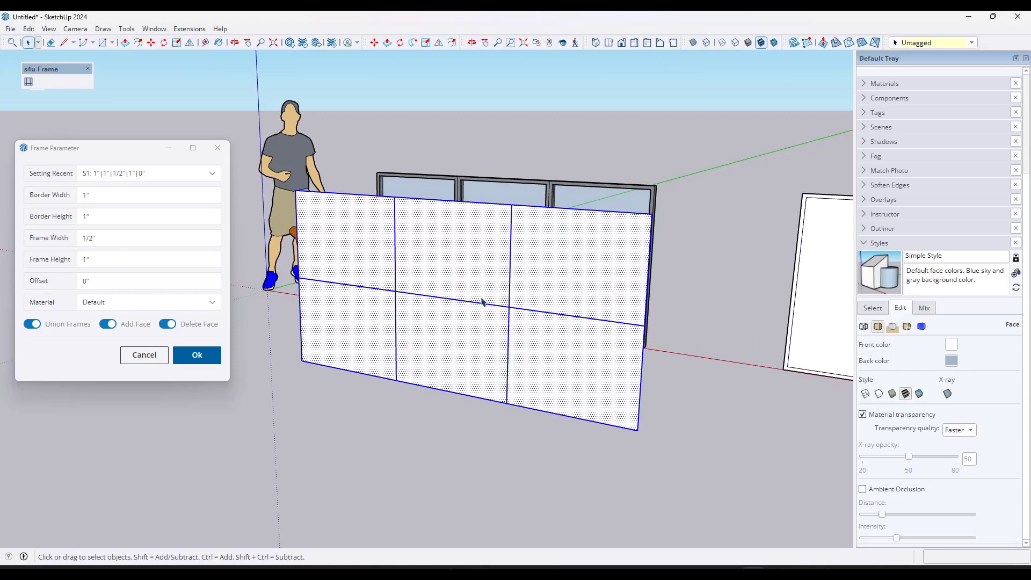
middle_drag(490, 313, 269, 276)
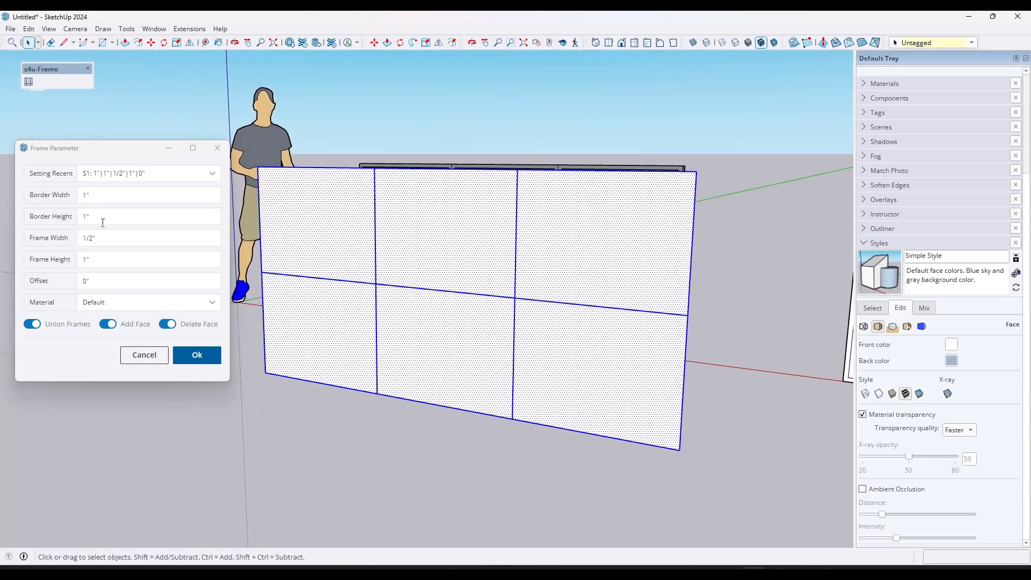
click(108, 259)
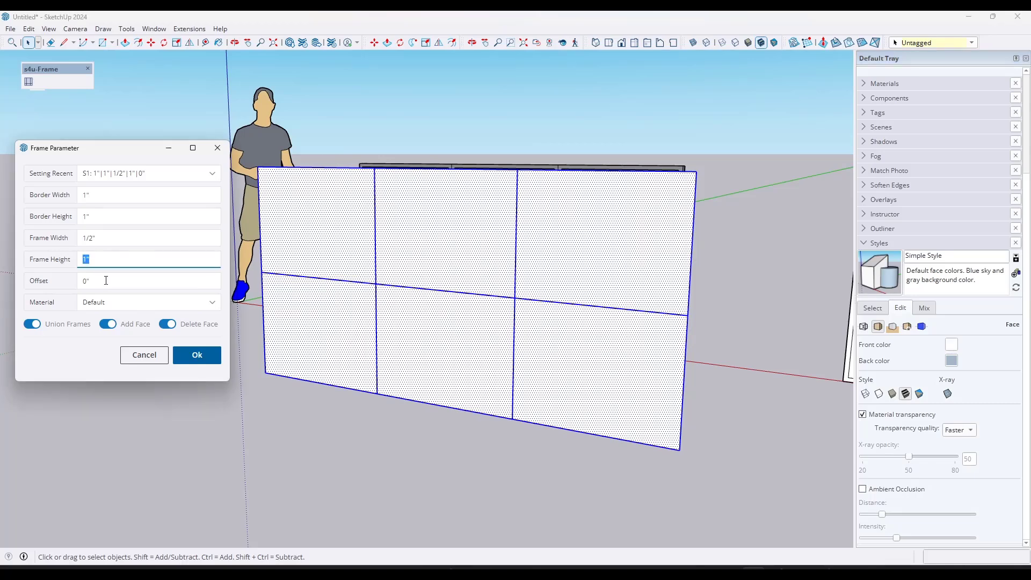
text(.5)
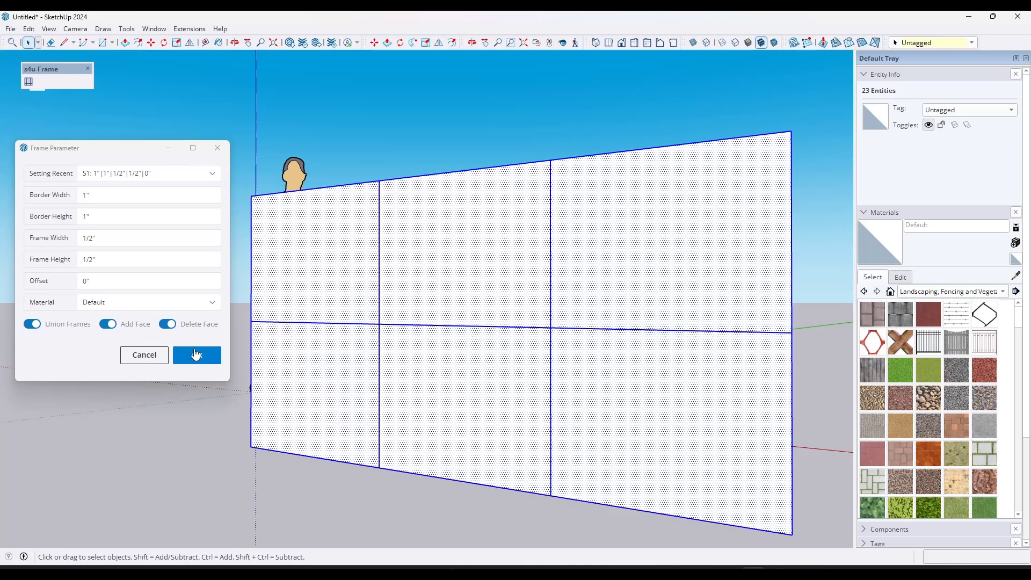
click(195, 354)
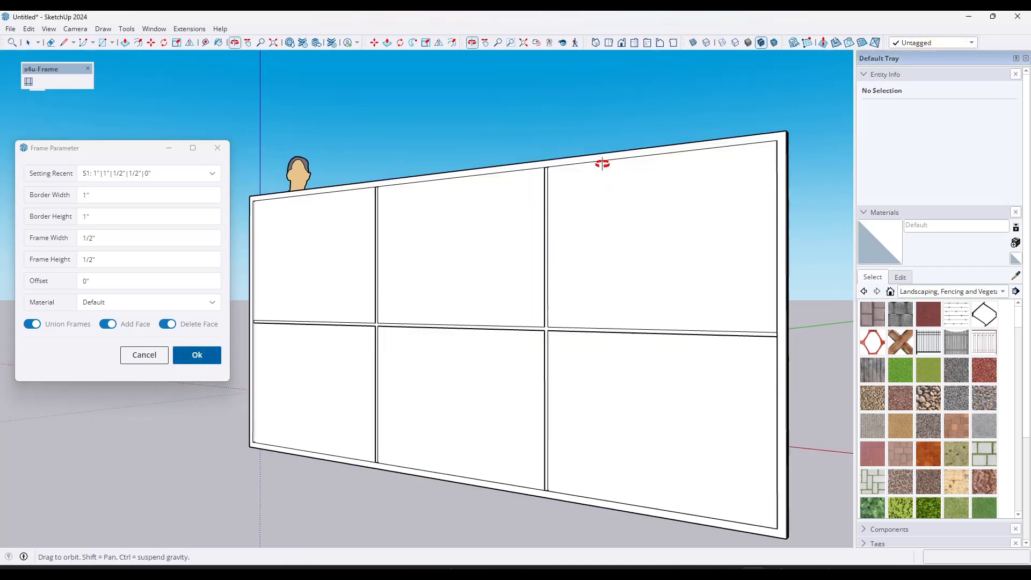
scroll(491, 167, up, 5)
middle_drag(490, 167, 111, 204)
scroll(498, 183, up, 5)
middle_drag(498, 182, 522, 197)
scroll(510, 196, up, 1)
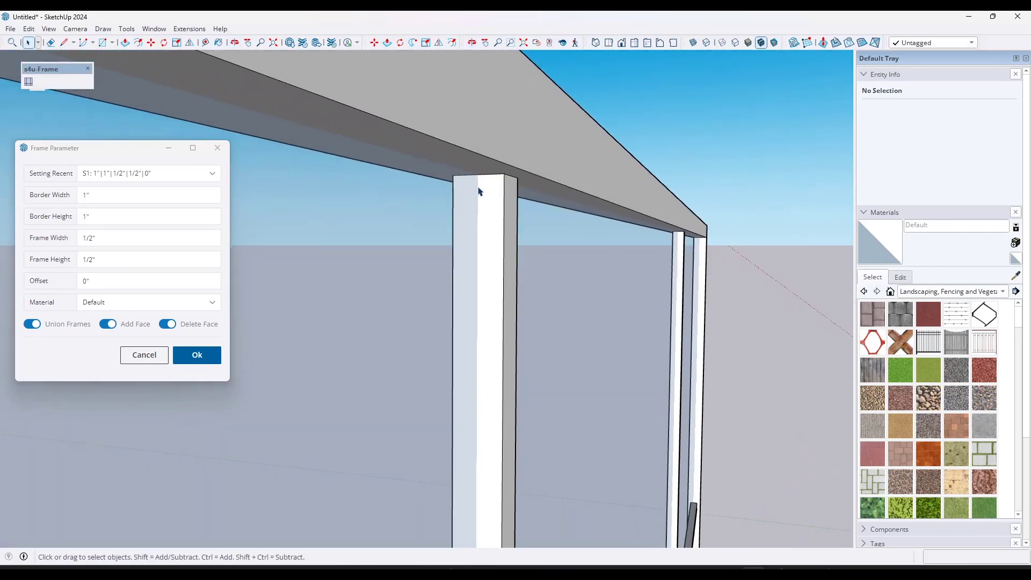
scroll(536, 223, down, 5)
middle_drag(548, 256, 730, 346)
scroll(731, 346, up, 1)
middle_drag(663, 283, 616, 296)
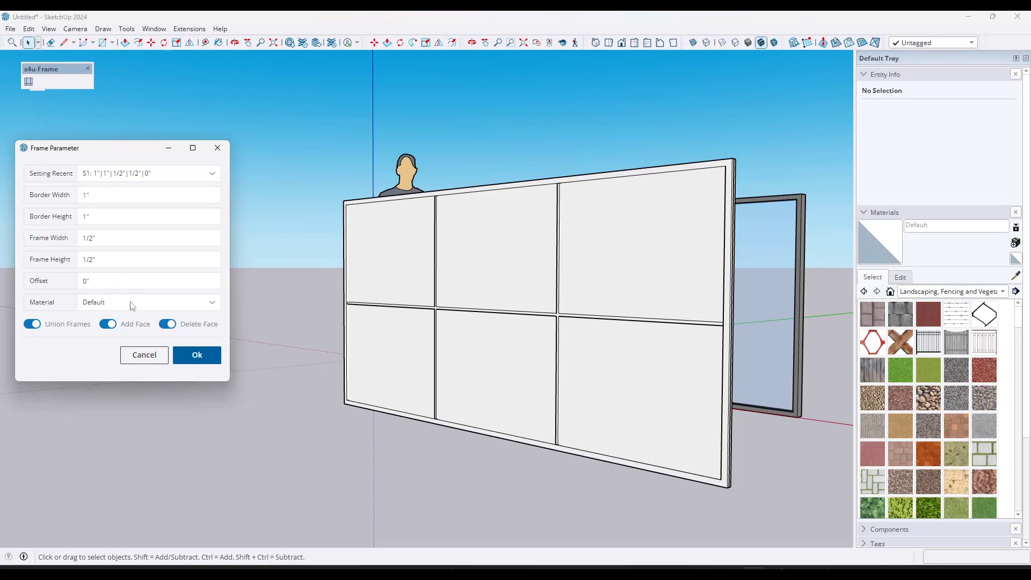
- Select the six-panel wall and paint it with Glass sampled from the existing window
middle_drag(582, 262, 623, 280)
triple_click(664, 263)
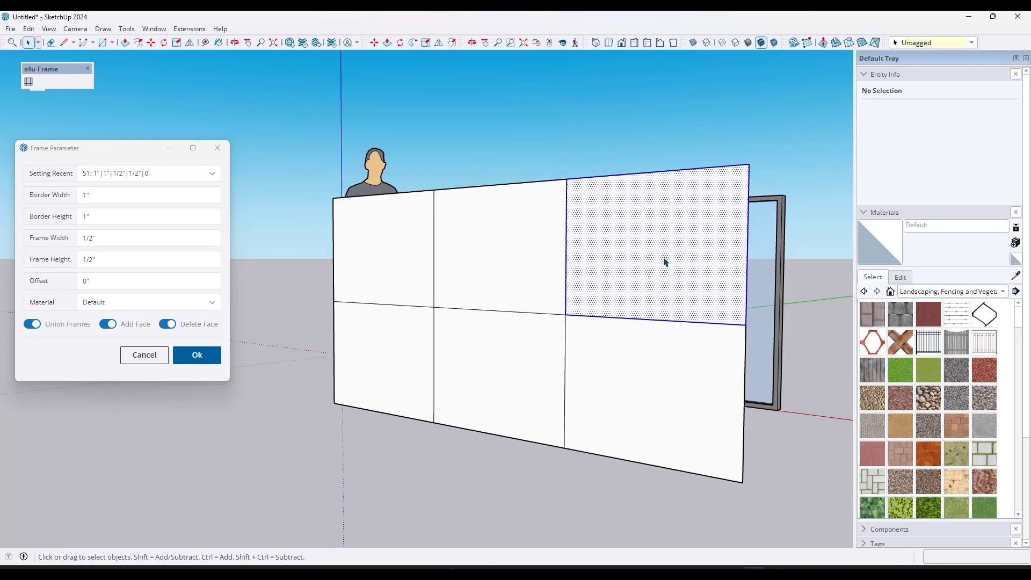
click(1015, 276)
click(767, 267)
click(701, 256)
scroll(729, 288, up, 1)
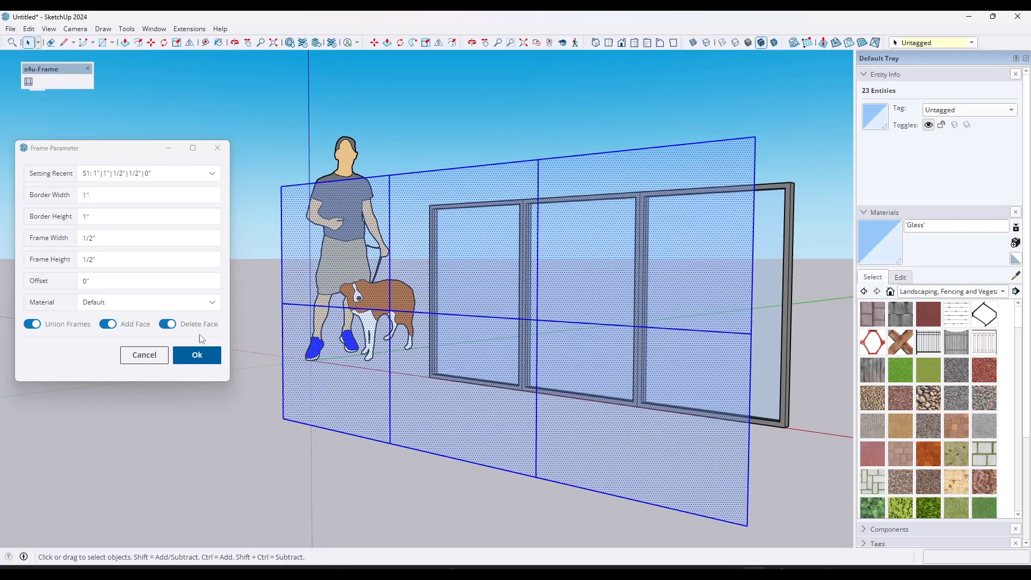
- Rebuild the white frame around the glass panes and orbit to inspect it
click(197, 354)
middle_drag(453, 332, 533, 298)
click(559, 167)
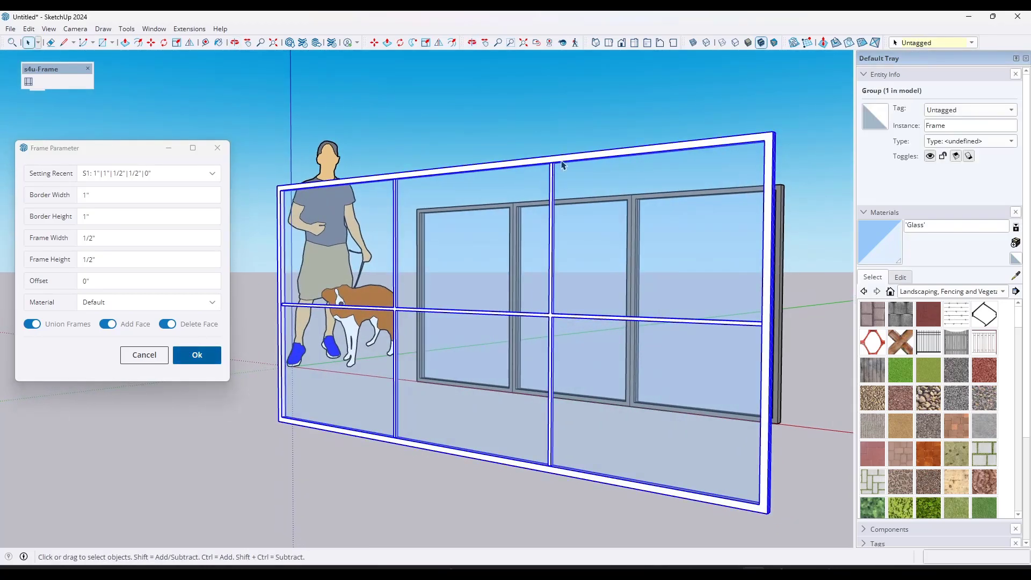
middle_drag(568, 164, 530, 332)
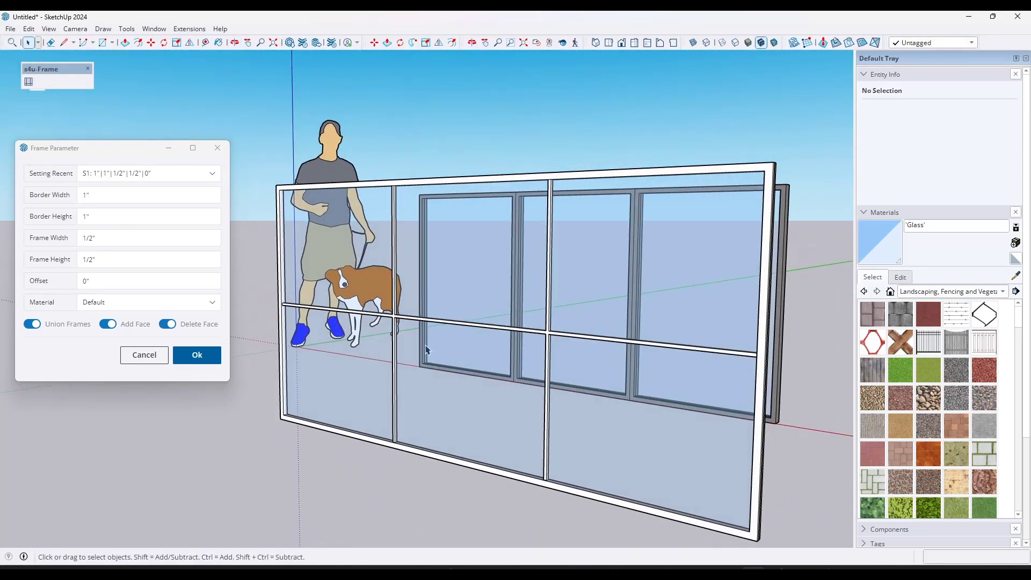